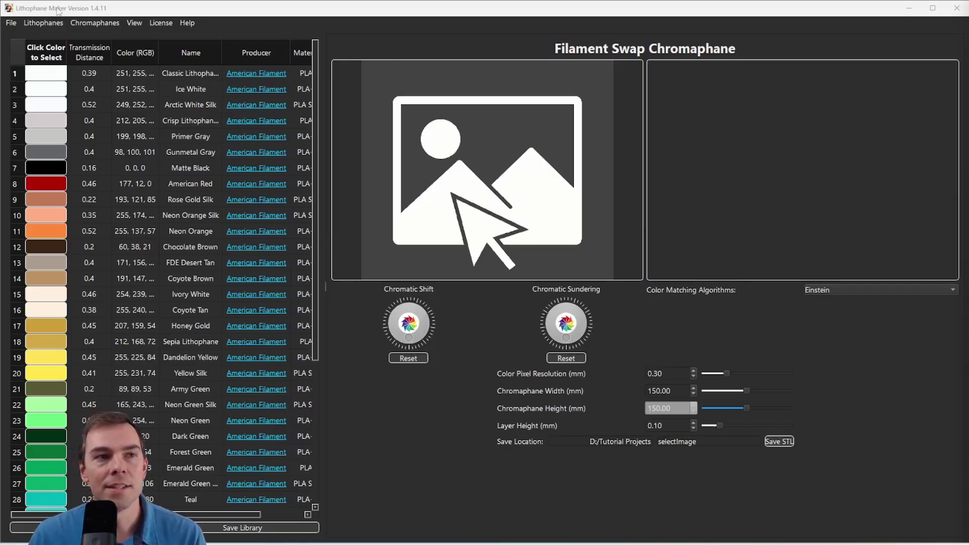
Open the Light Box lithophane designer
click(43, 26)
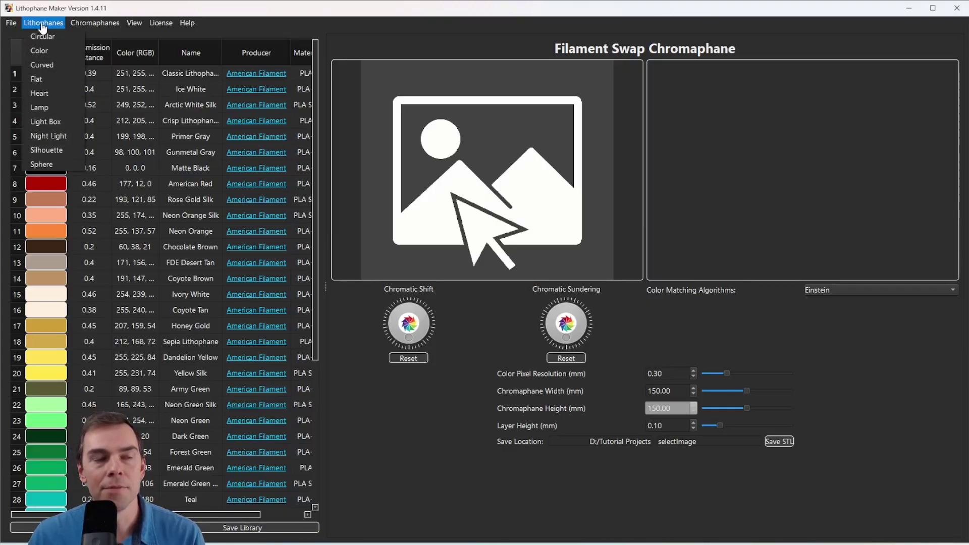
click(45, 127)
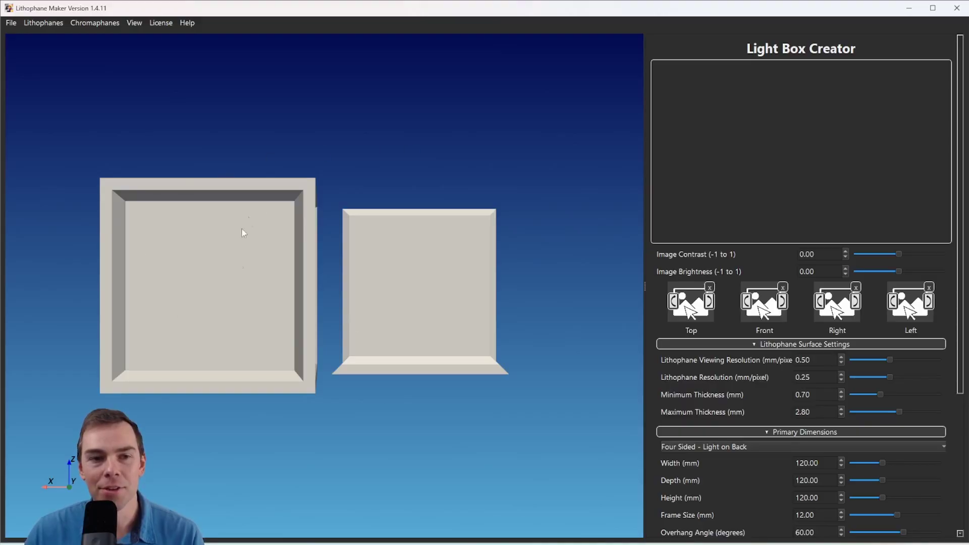
Examine the default light box and its separate panel from an angled view, closer up and farther away
mouse_move(372, 150)
mouse_down()
mouse_move(322, 257)
mouse_move(346, 270)
mouse_move(360, 219)
mouse_move(353, 187)
mouse_move(368, 172)
mouse_move(336, 219)
mouse_move(316, 198)
mouse_move(340, 169)
mouse_move(357, 177)
mouse_move(364, 241)
mouse_move(350, 274)
mouse_move(310, 230)
mouse_move(374, 254)
mouse_move(393, 191)
mouse_move(320, 242)
mouse_move(300, 295)
mouse_move(297, 259)
mouse_move(328, 247)
mouse_move(301, 260)
mouse_move(180, 391)
mouse_move(259, 332)
mouse_move(347, 189)
mouse_move(361, 177)
mouse_move(349, 192)
mouse_move(419, 201)
mouse_move(424, 165)
mouse_move(355, 165)
mouse_move(343, 202)
mouse_move(426, 225)
mouse_move(422, 151)
mouse_move(305, 188)
mouse_move(451, 211)
mouse_move(405, 129)
mouse_move(369, 132)
mouse_move(419, 209)
mouse_move(338, 151)
mouse_move(475, 197)
mouse_move(363, 174)
mouse_move(409, 132)
mouse_move(404, 160)
mouse_move(401, 145)
mouse_move(394, 156)
mouse_move(422, 195)
mouse_move(443, 274)
mouse_move(463, 184)
mouse_move(372, 113)
mouse_move(238, 119)
mouse_move(374, 151)
mouse_move(429, 229)
mouse_move(380, 147)
mouse_move(388, 175)
mouse_move(383, 160)
mouse_up()
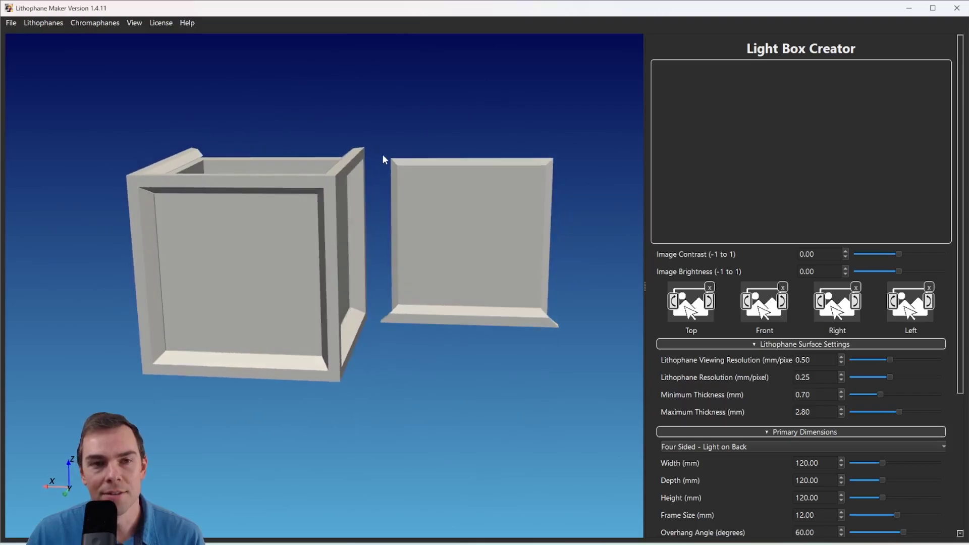
scroll(385, 159, up, 2)
scroll(385, 159, down, 2)
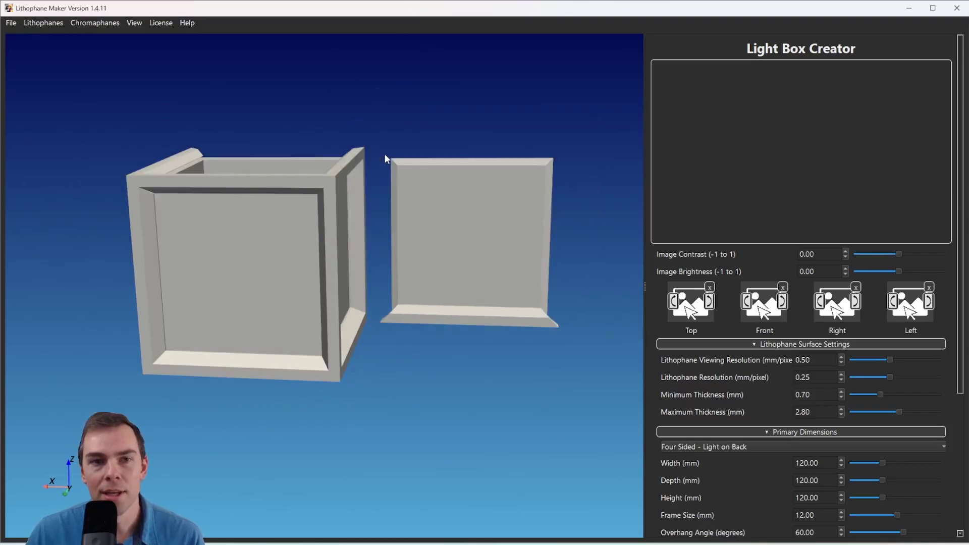
scroll(385, 159, down, 2)
scroll(385, 159, up, 3)
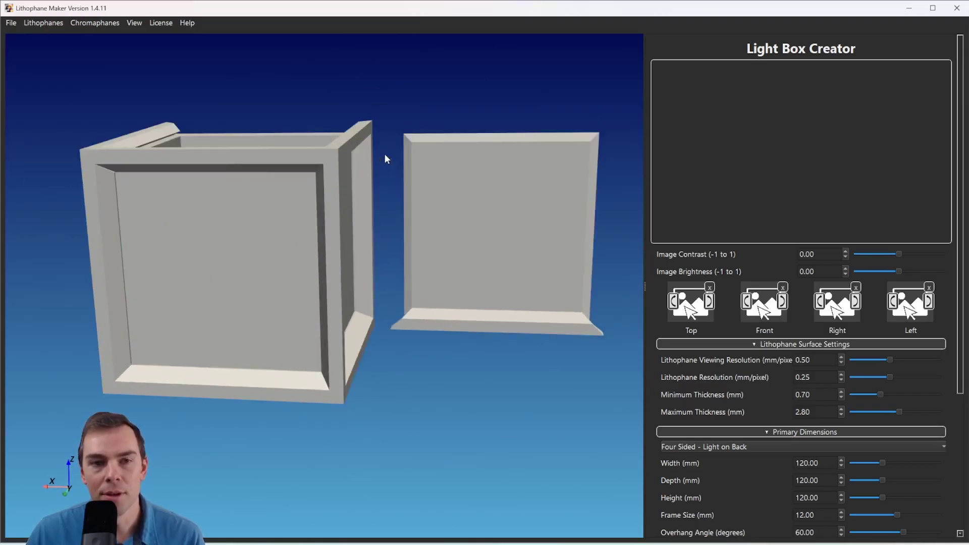
scroll(385, 159, down, 2)
scroll(385, 159, up, 3)
scroll(385, 159, down, 4)
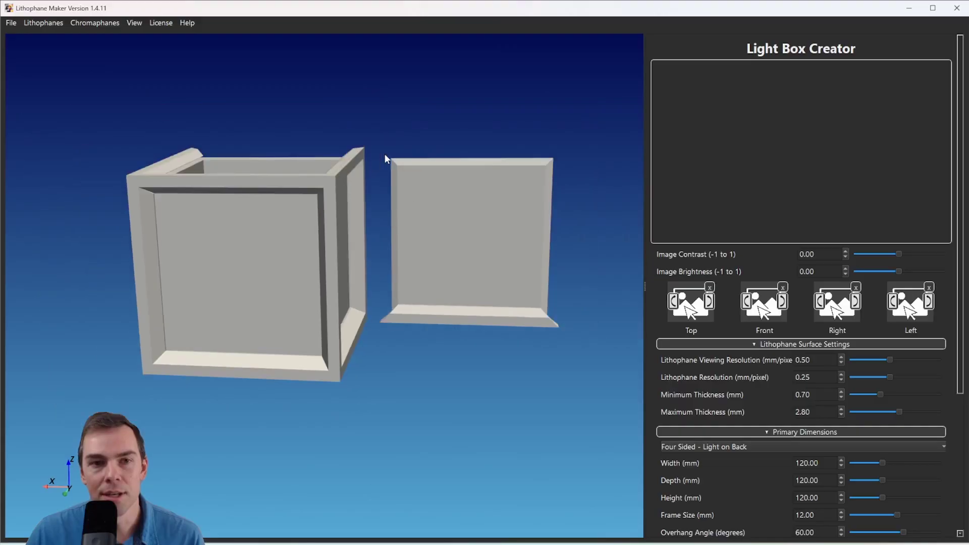
scroll(385, 160, down, 1)
scroll(385, 159, up, 3)
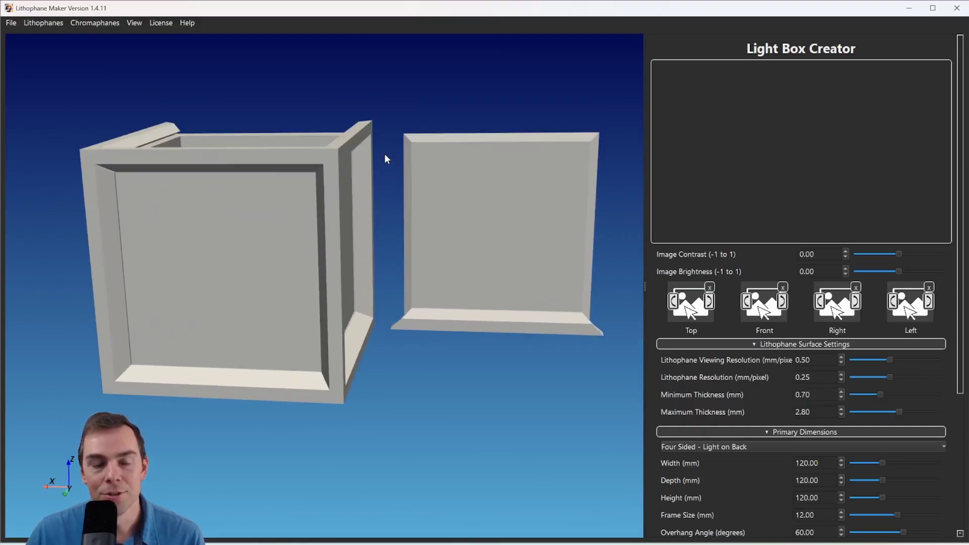
scroll(386, 158, down, 3)
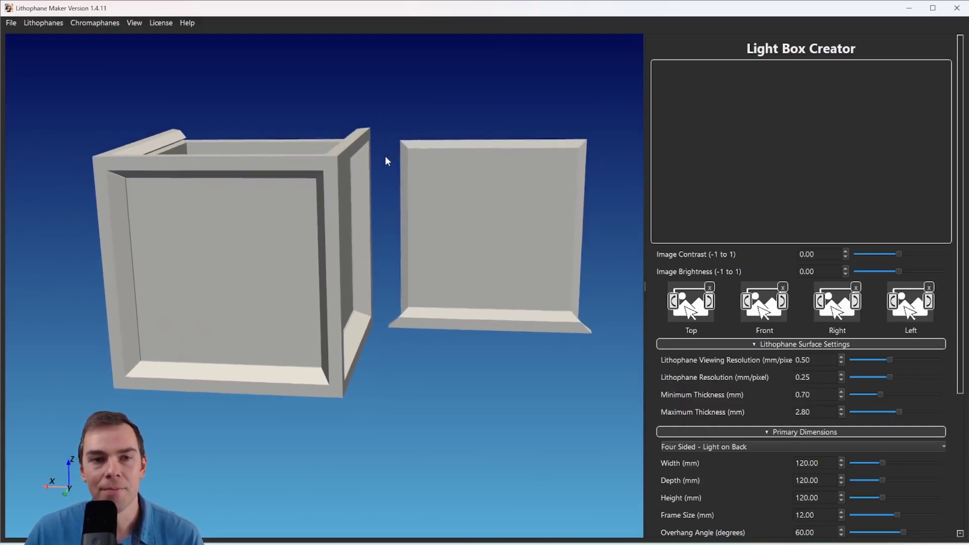
scroll(388, 255, up, 4)
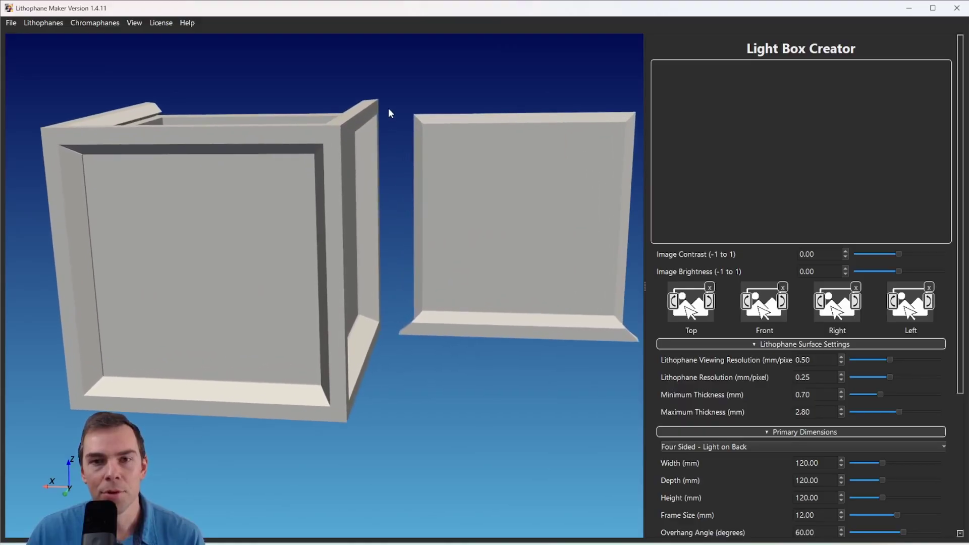
scroll(389, 266, down, 3)
scroll(383, 203, up, 3)
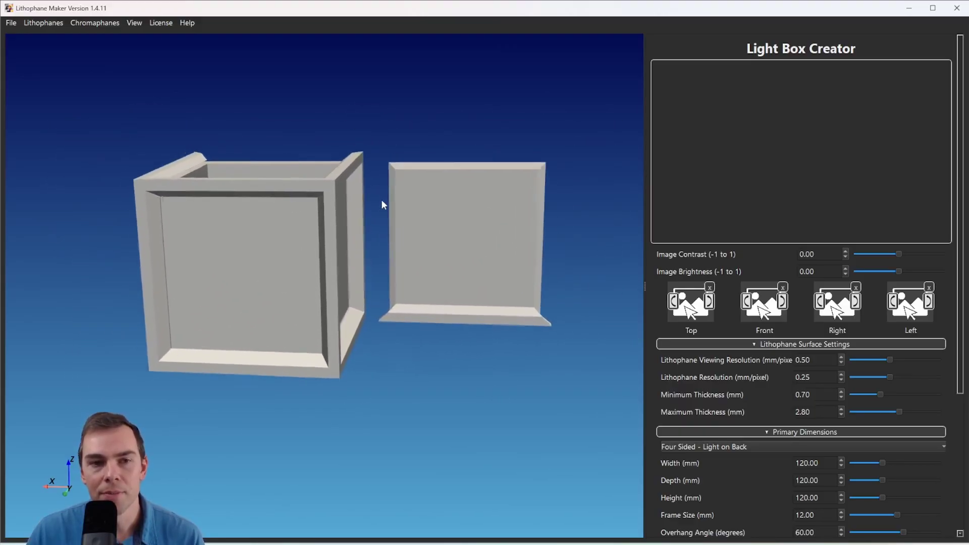
scroll(384, 215, down, 3)
scroll(388, 171, up, 4)
scroll(381, 239, down, 2)
scroll(380, 158, up, 3)
scroll(384, 189, down, 2)
scroll(380, 153, up, 3)
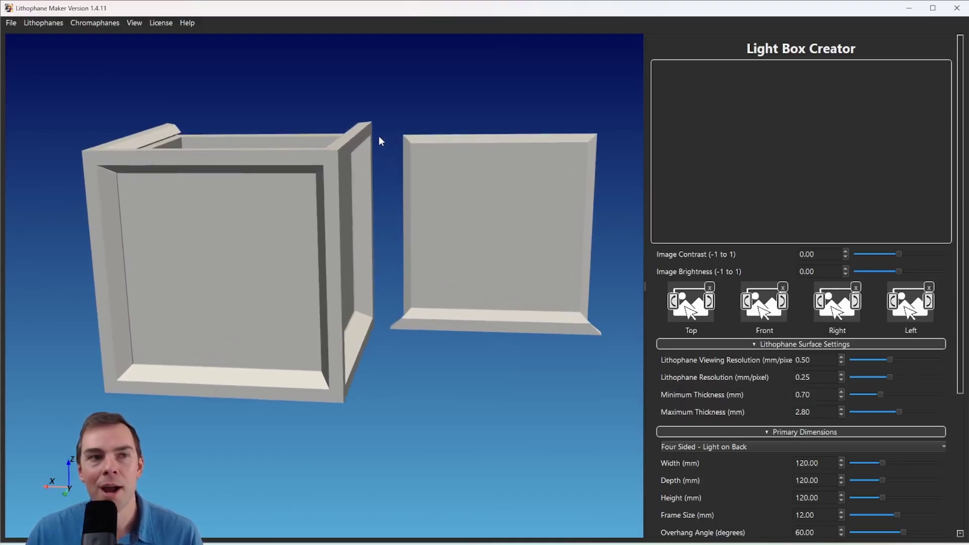
Inspect the light box from the standard front, top, right, left, back and bottom views, plus freely rotated angles
click(135, 23)
click(138, 37)
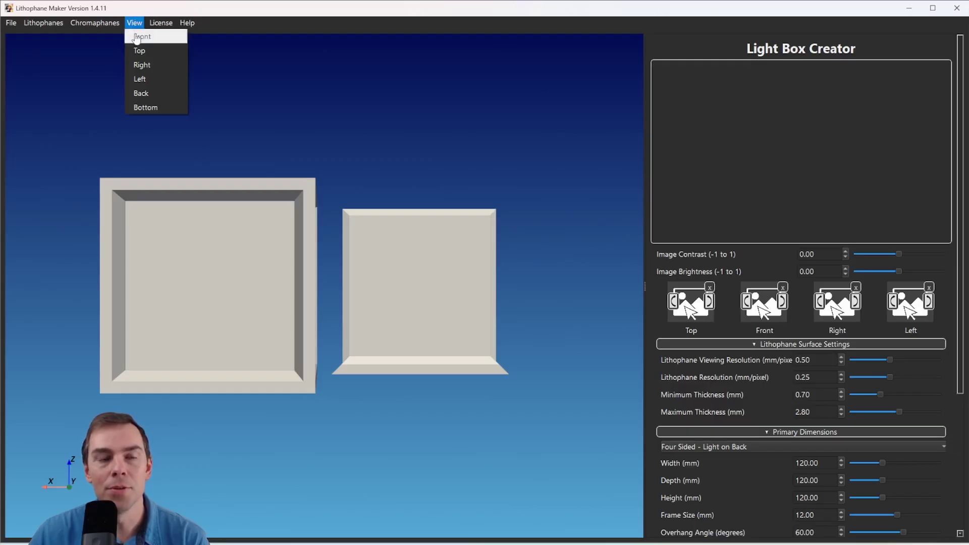
click(136, 37)
click(134, 23)
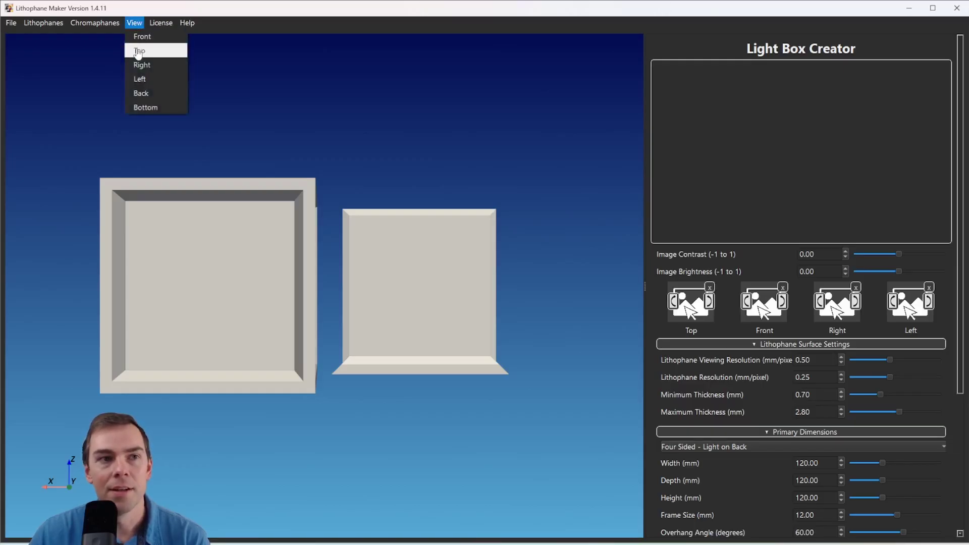
click(136, 47)
click(135, 23)
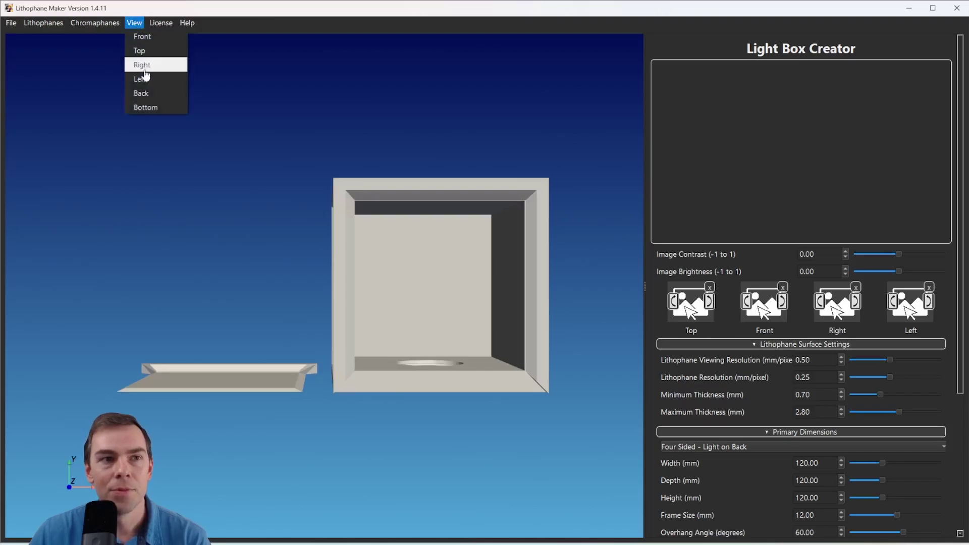
click(137, 65)
click(135, 23)
click(139, 79)
click(134, 22)
click(145, 94)
click(134, 23)
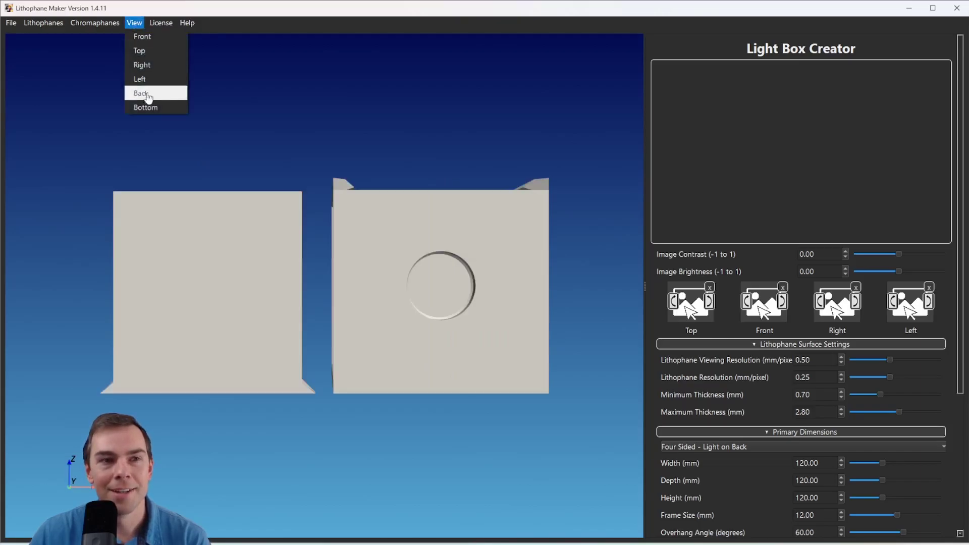
click(147, 107)
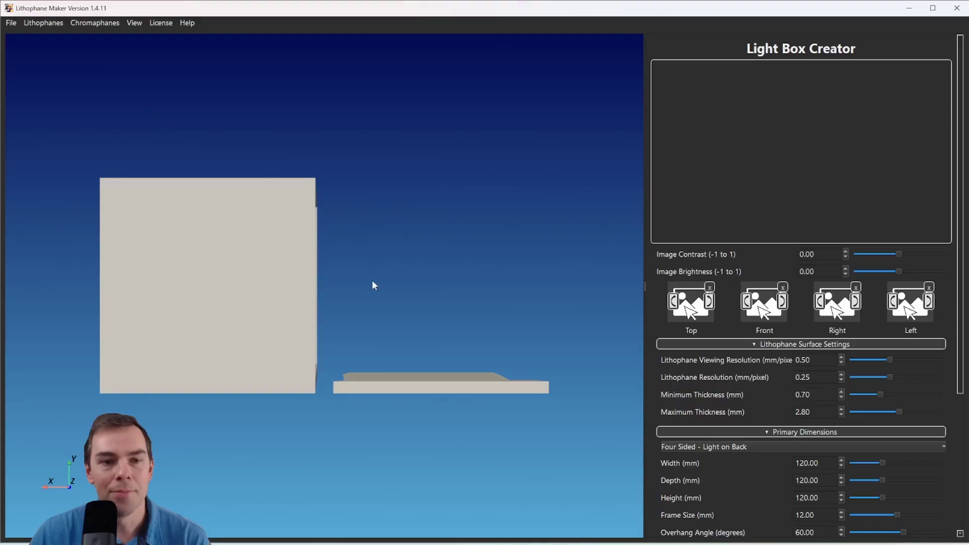
drag(254, 123, 203, 247)
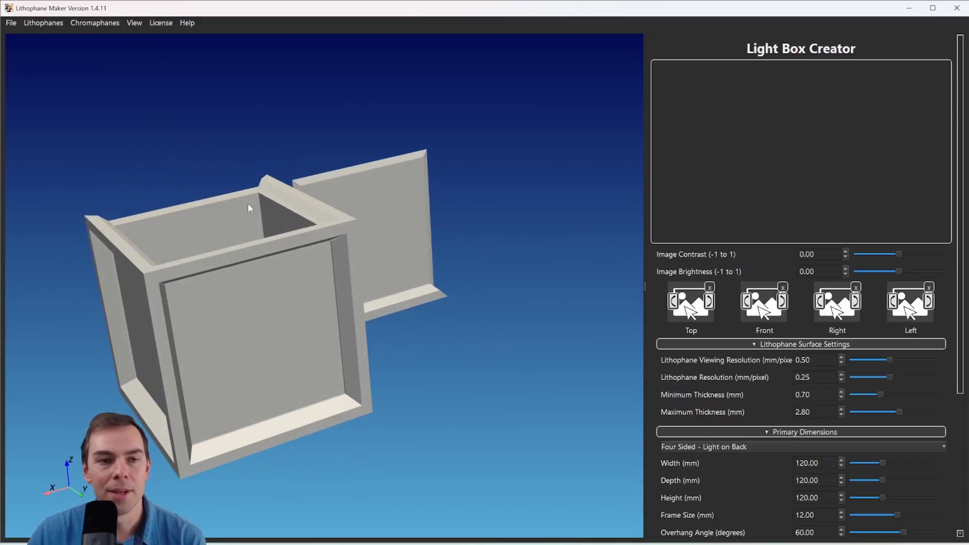
drag(296, 241, 132, 91)
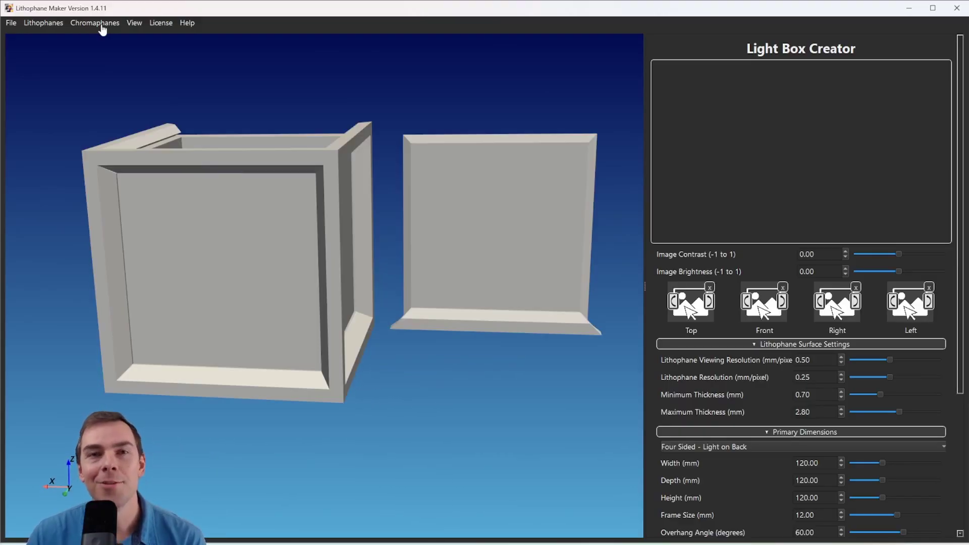
Review the default image and project folders and accept them as set
click(10, 28)
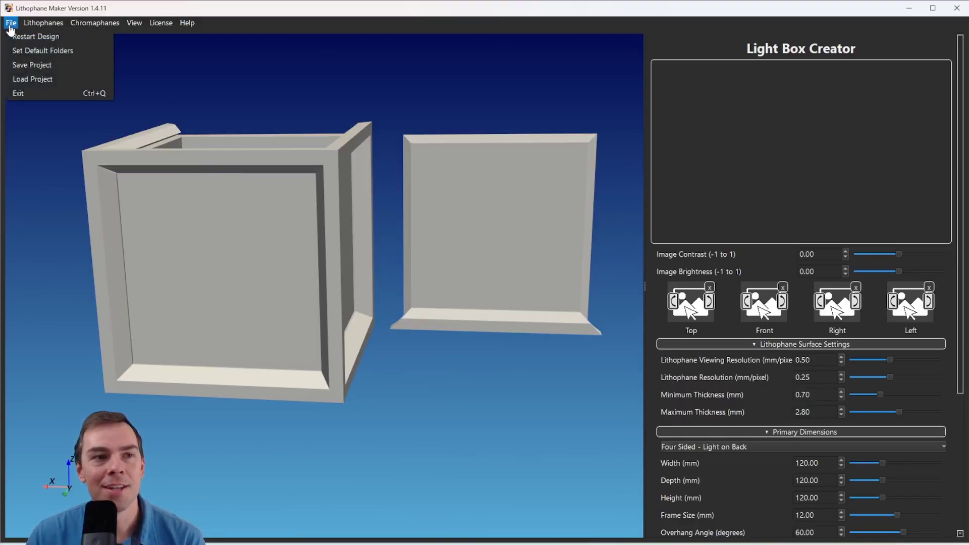
click(24, 51)
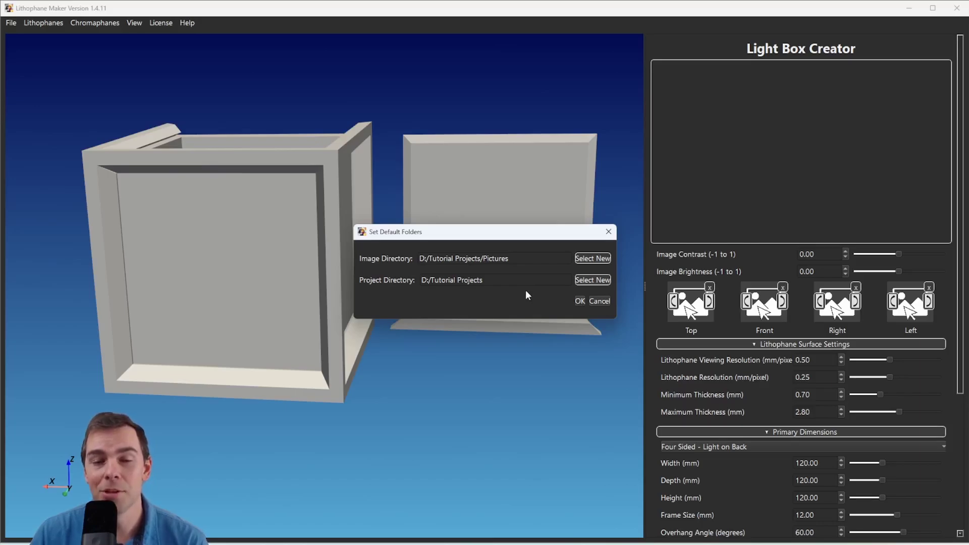
click(579, 301)
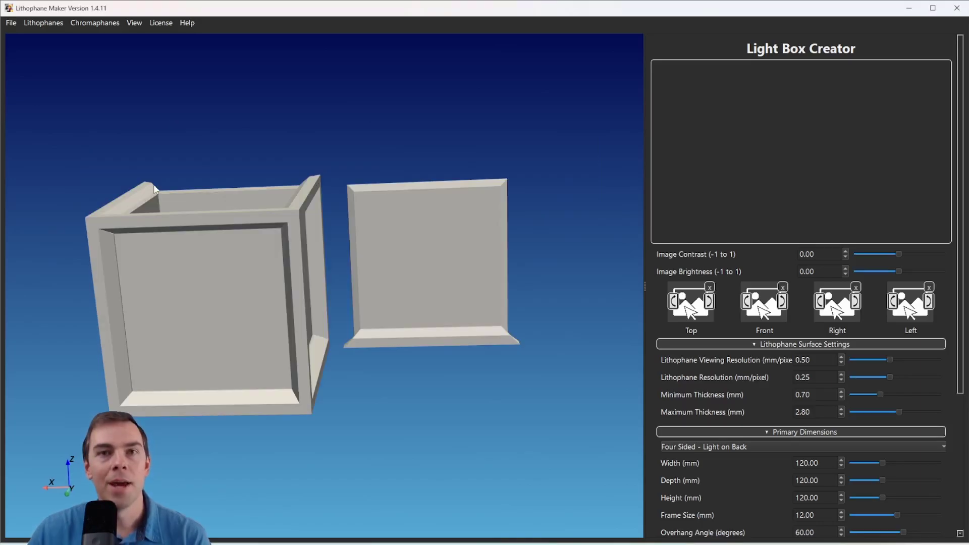
Load the saved light box project from the SciFi folder in Tutorial Projects
click(11, 23)
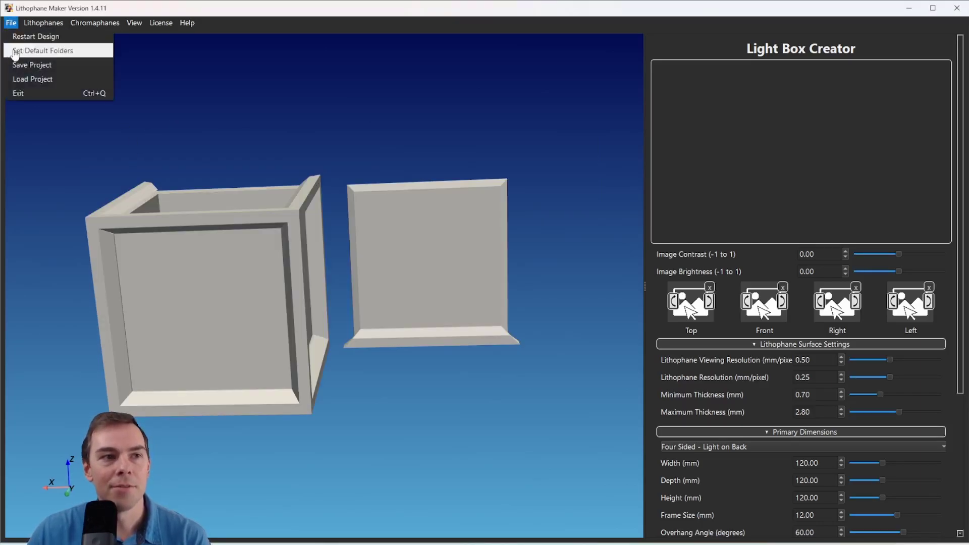
click(28, 80)
click(150, 111)
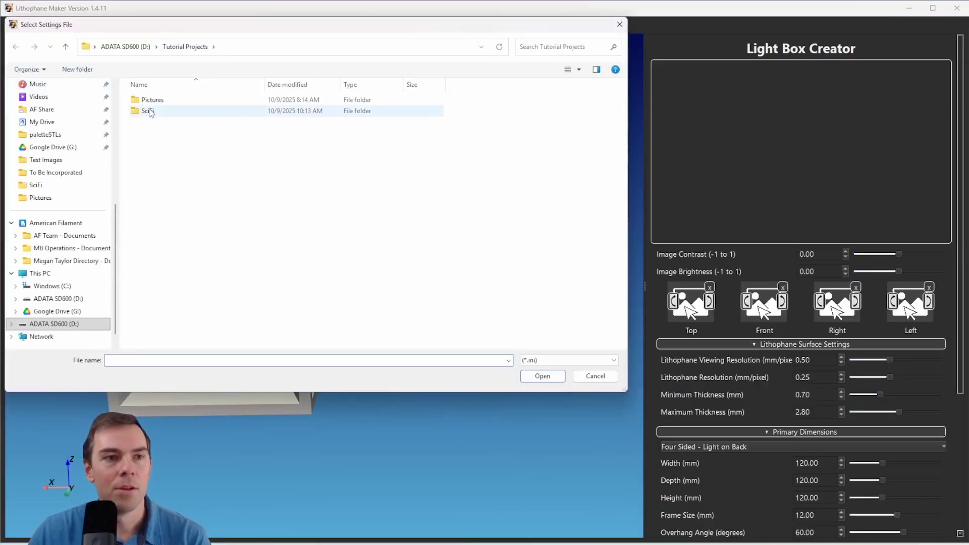
double_click(151, 111)
double_click(155, 100)
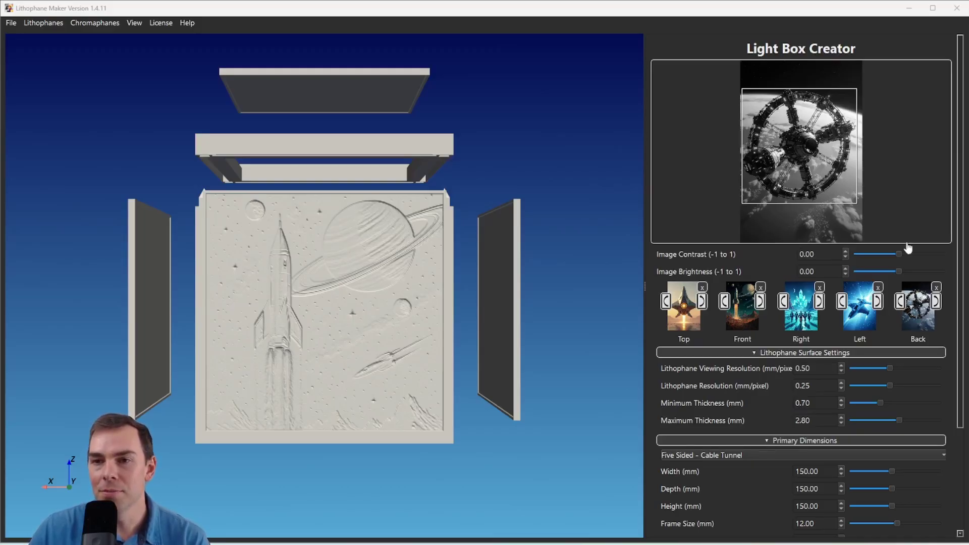
Select the Top image and view the pictures available to replace it without choosing a new one
click(684, 303)
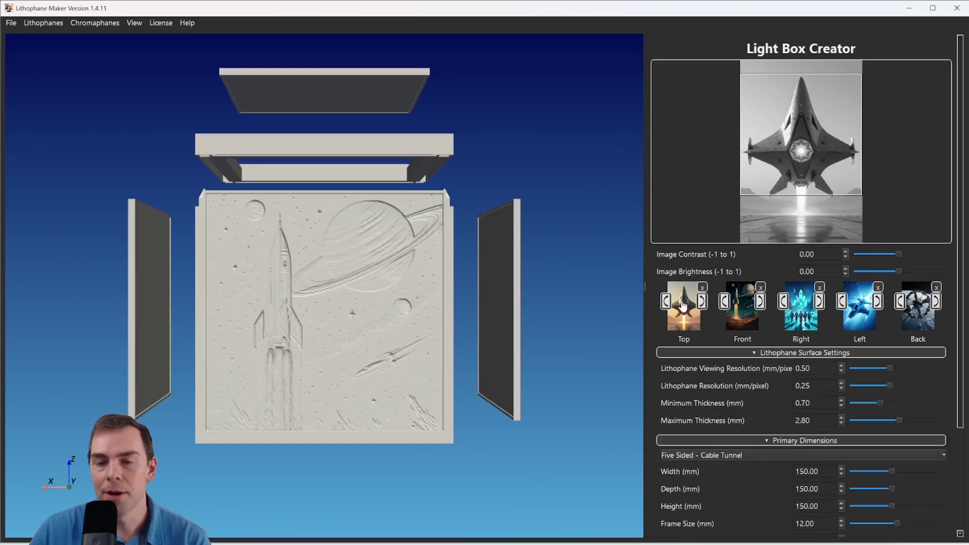
click(684, 303)
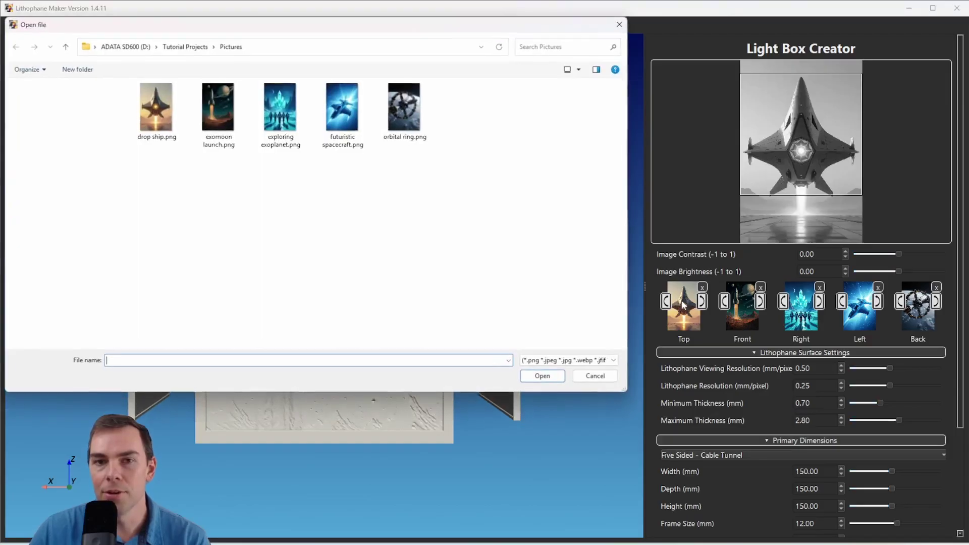
click(595, 377)
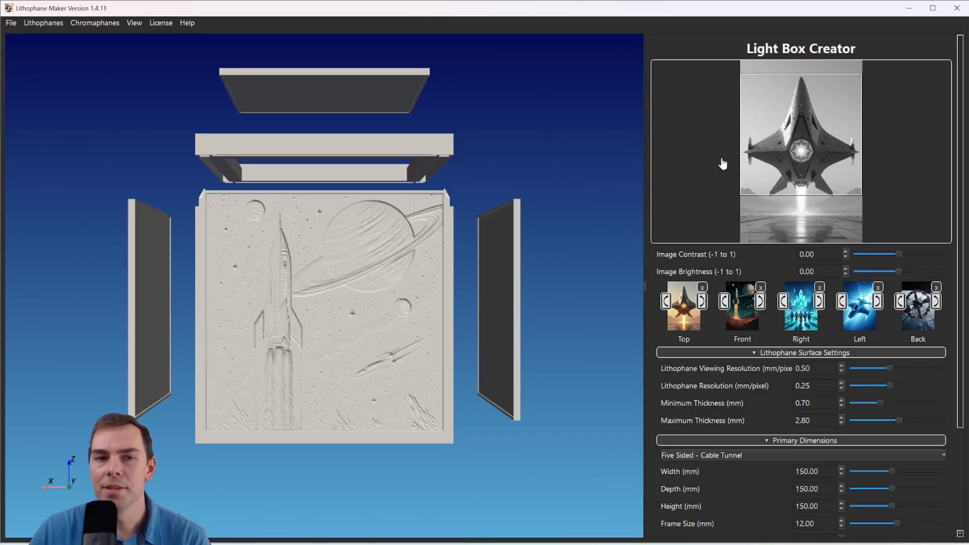
Reposition the crop frame on the Top image so that it encloses the whole spacecraft
drag(424, 135, 297, 269)
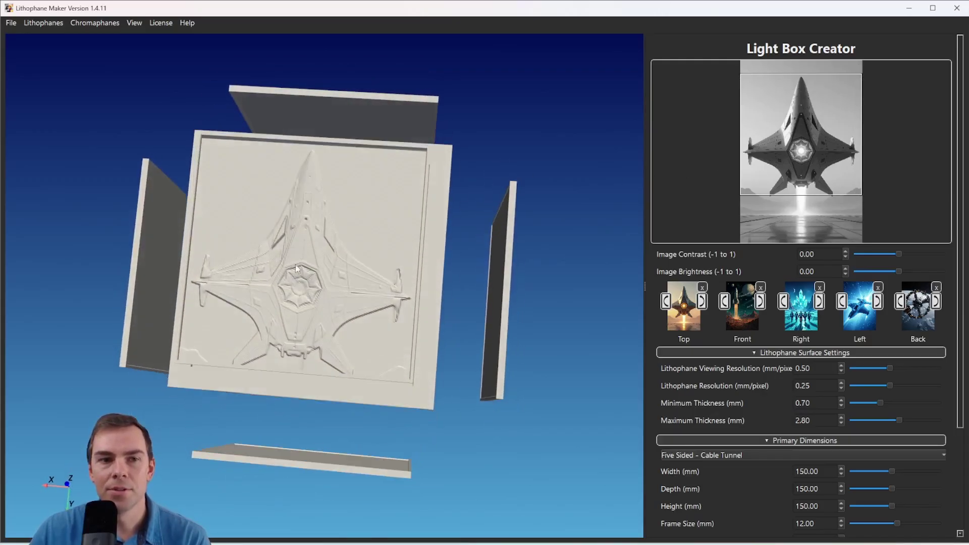
drag(802, 143, 803, 156)
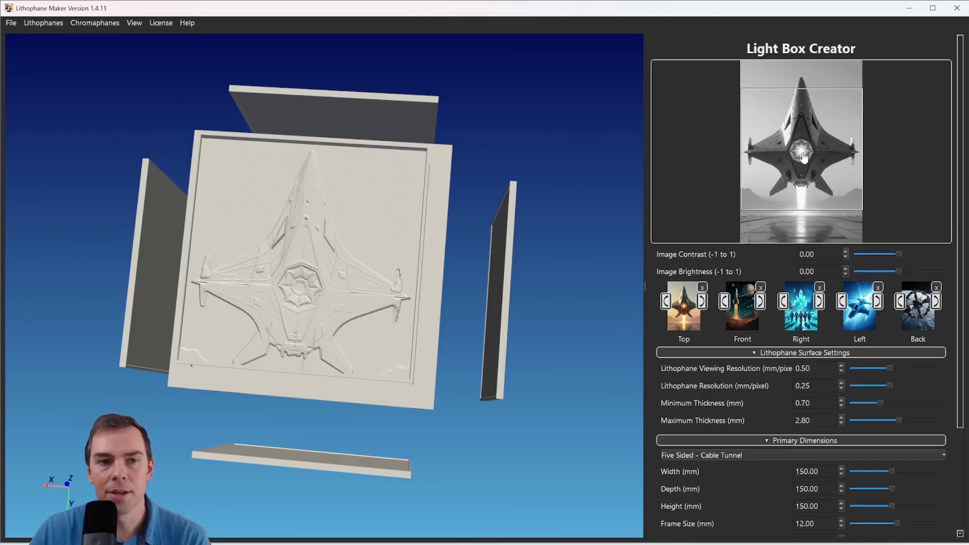
drag(804, 157, 797, 161)
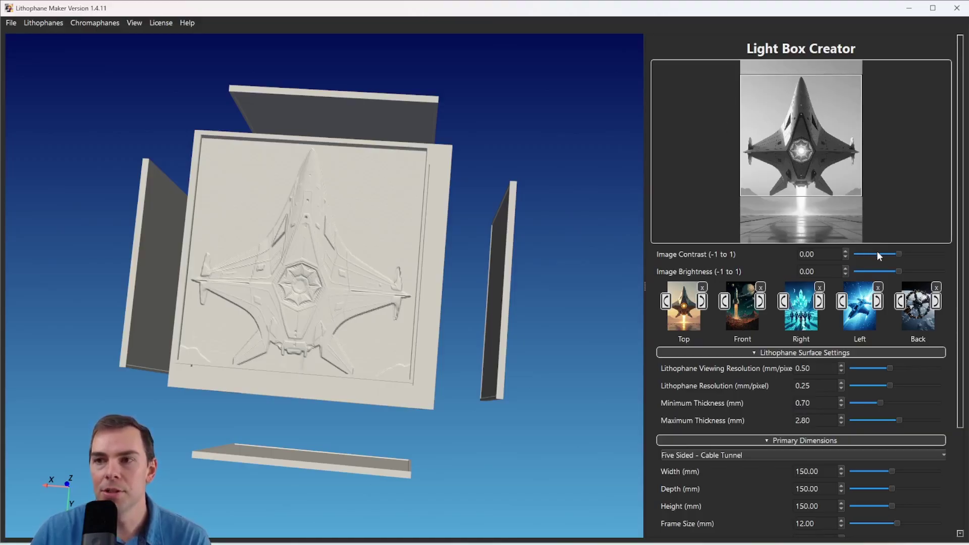
Set the image contrast to 0.80 for the Top image and to -0.77 for the Front image
drag(898, 253, 934, 256)
click(747, 304)
drag(897, 253, 865, 254)
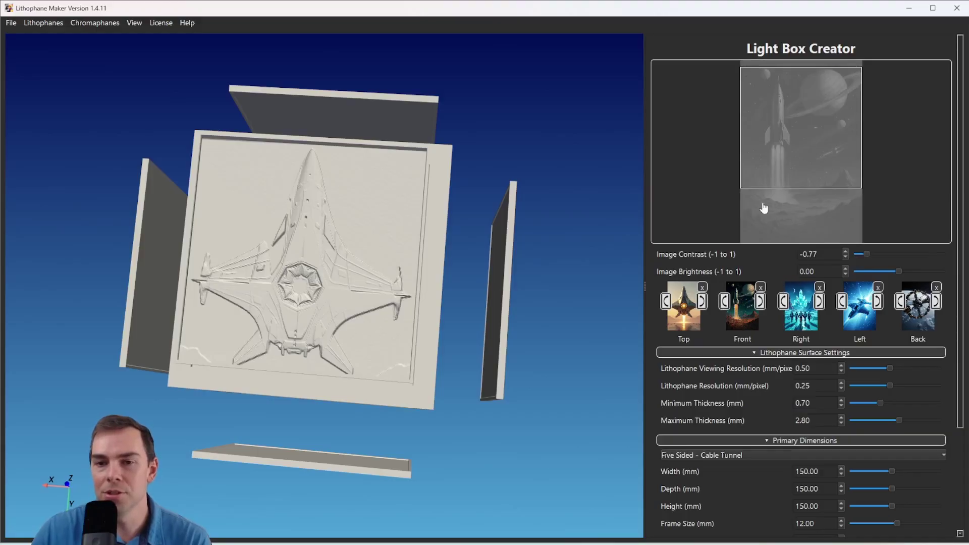
Reset the Top image's contrast to 0
click(686, 300)
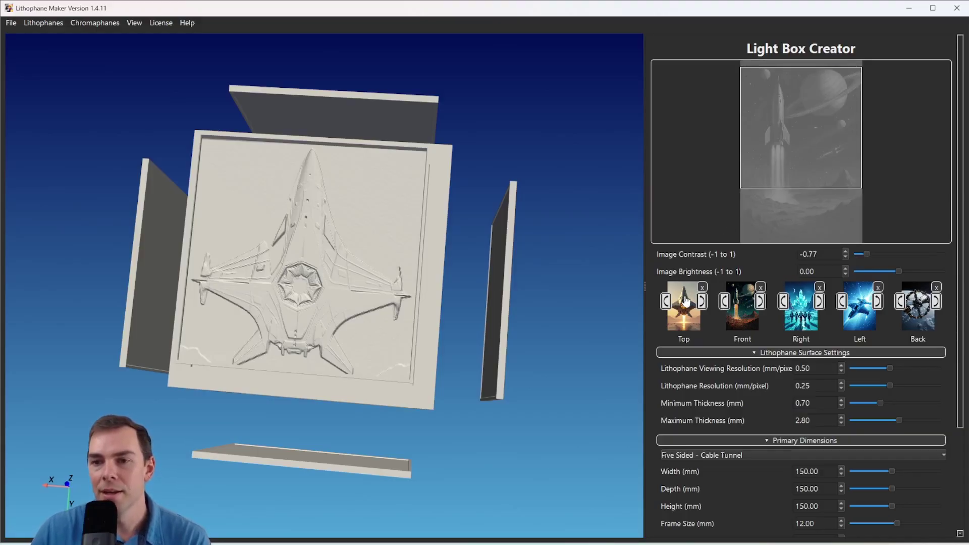
double_click(808, 254)
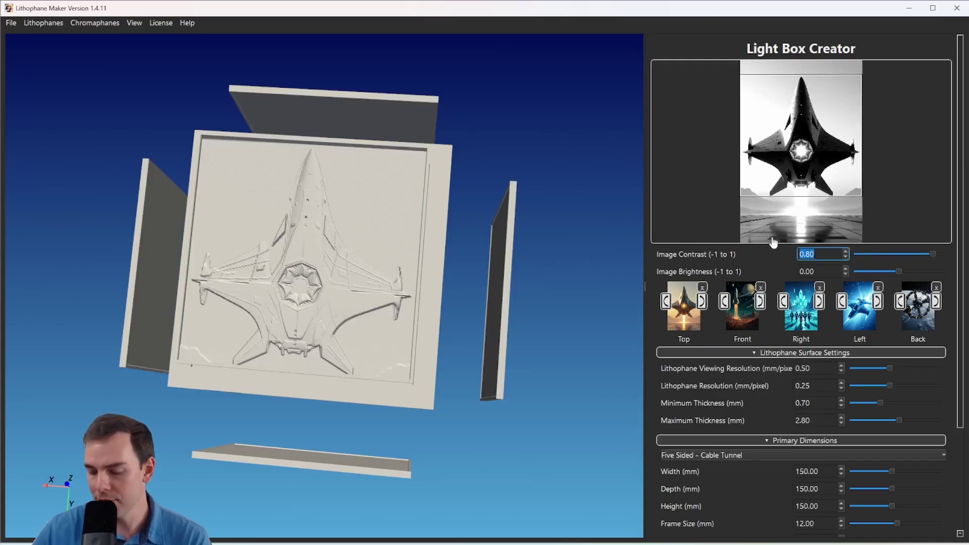
text(0)
key(Return)
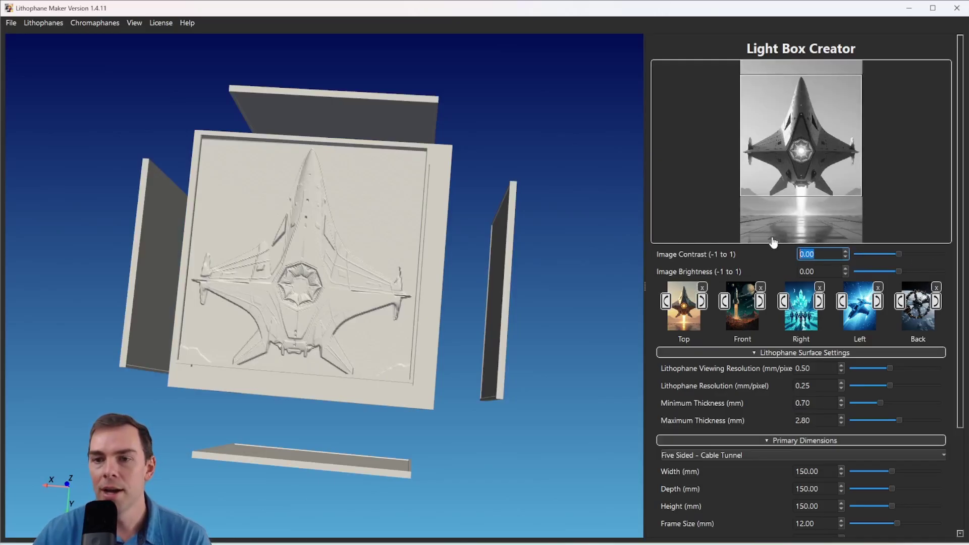
Reset the Front image's contrast to 0
click(746, 302)
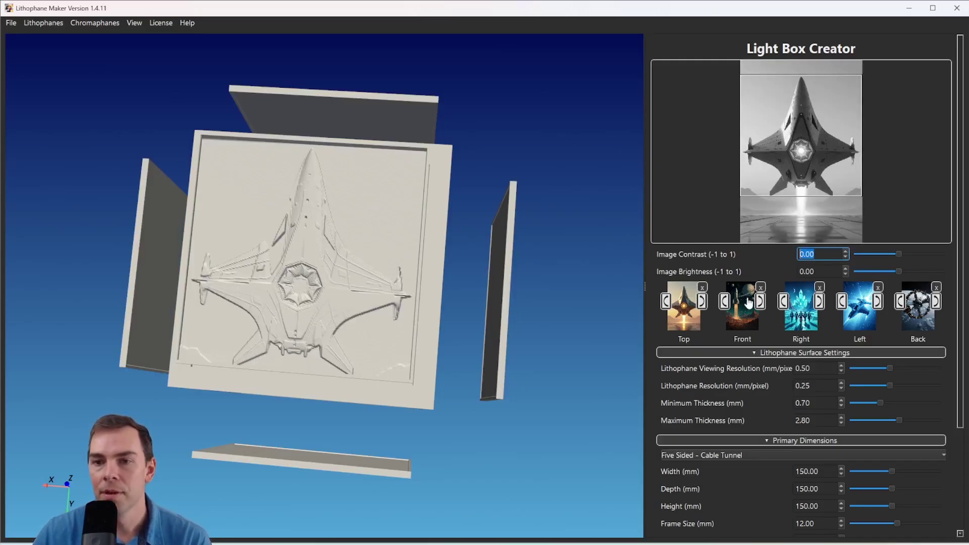
double_click(818, 254)
text(0.0)
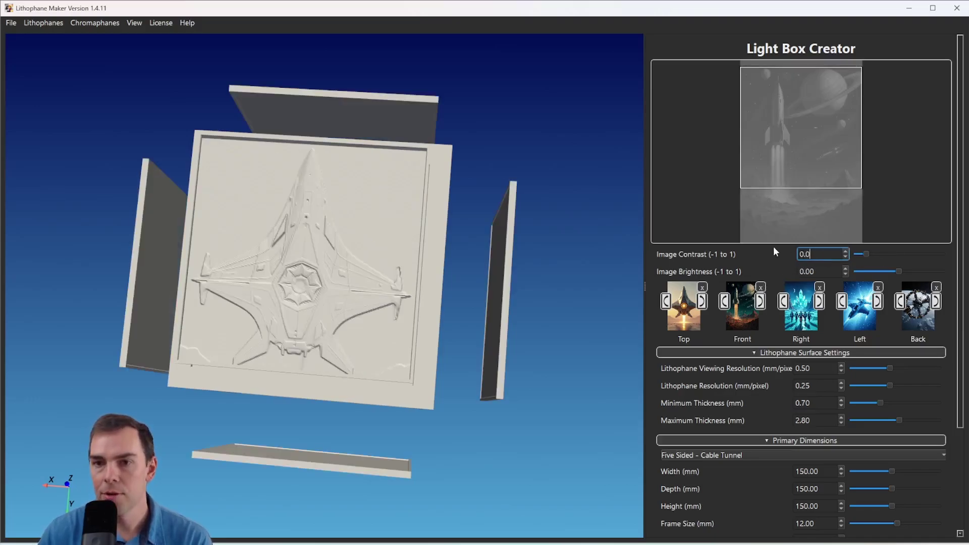
key(Return)
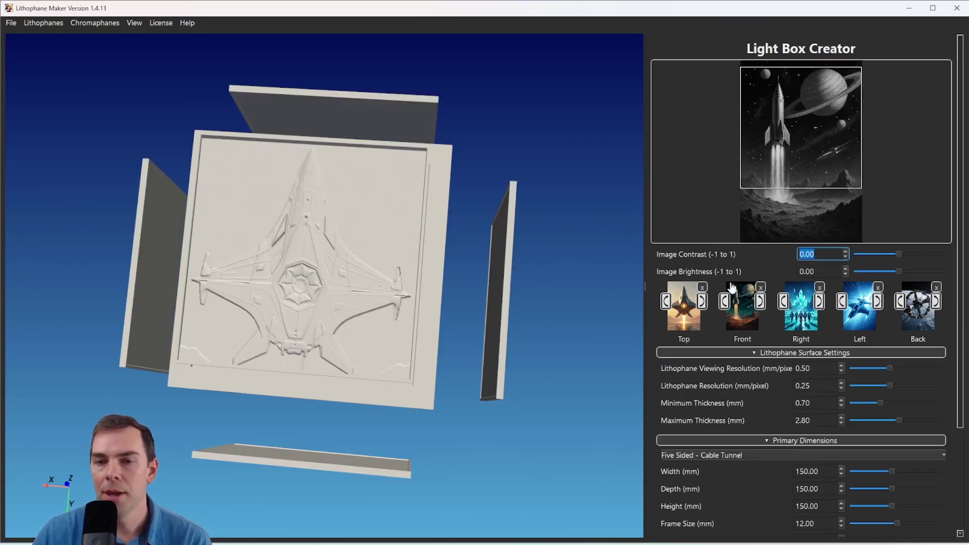
click(771, 261)
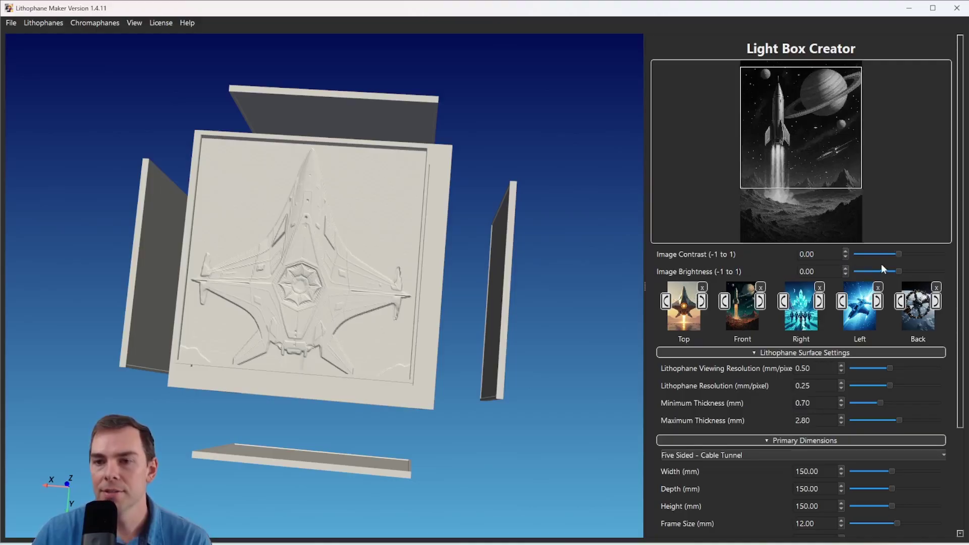
Try out brightness and contrast changes on the Front image and reset both values to 0
drag(901, 273, 927, 253)
double_click(808, 254)
text(0)
key(Return)
key(Tab)
text(0)
key(Return)
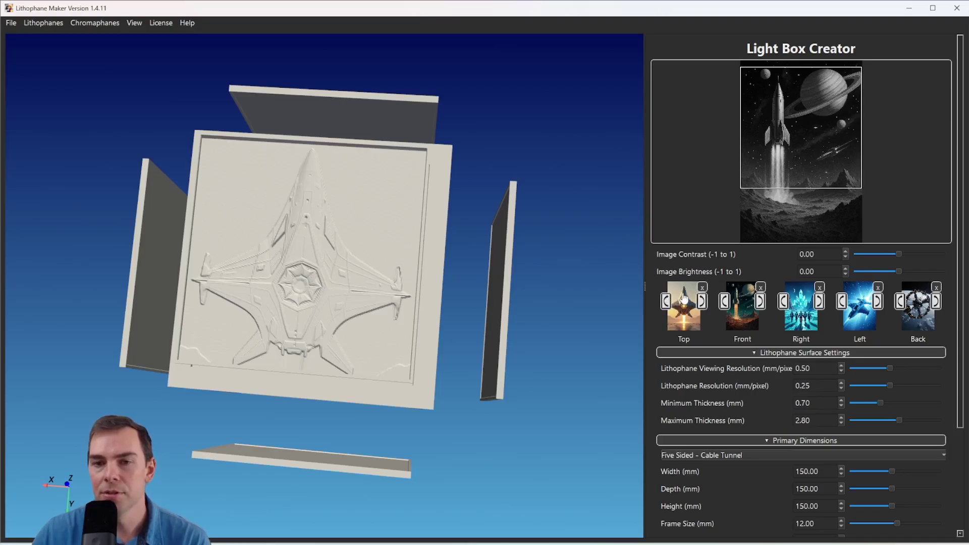
Rotate the Top image a quarter turn and back, and reposition its crop frame around the whole spacecraft
click(684, 301)
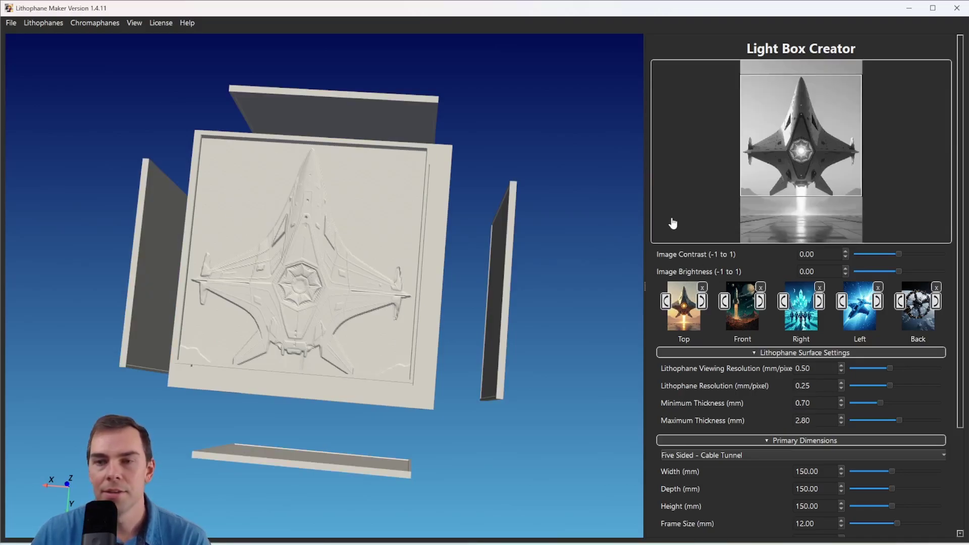
click(665, 303)
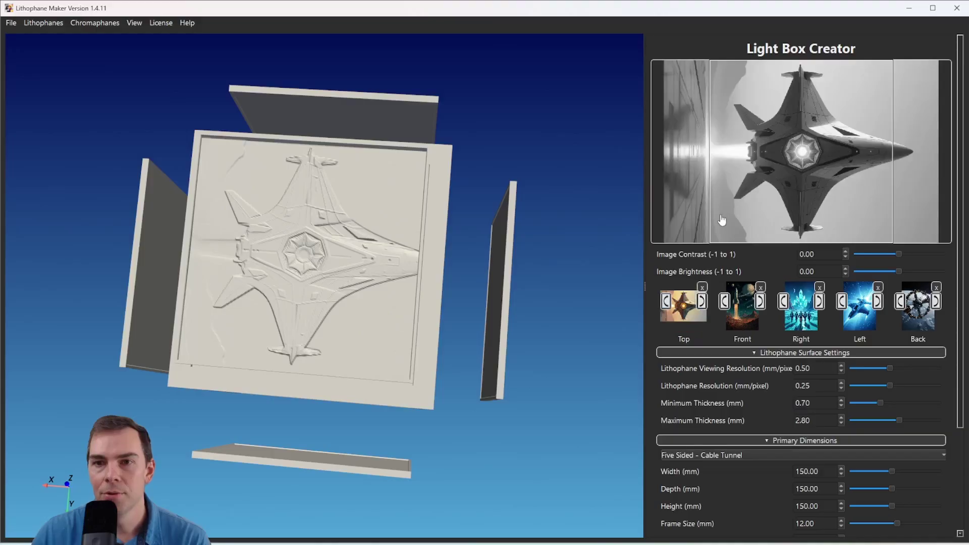
click(702, 303)
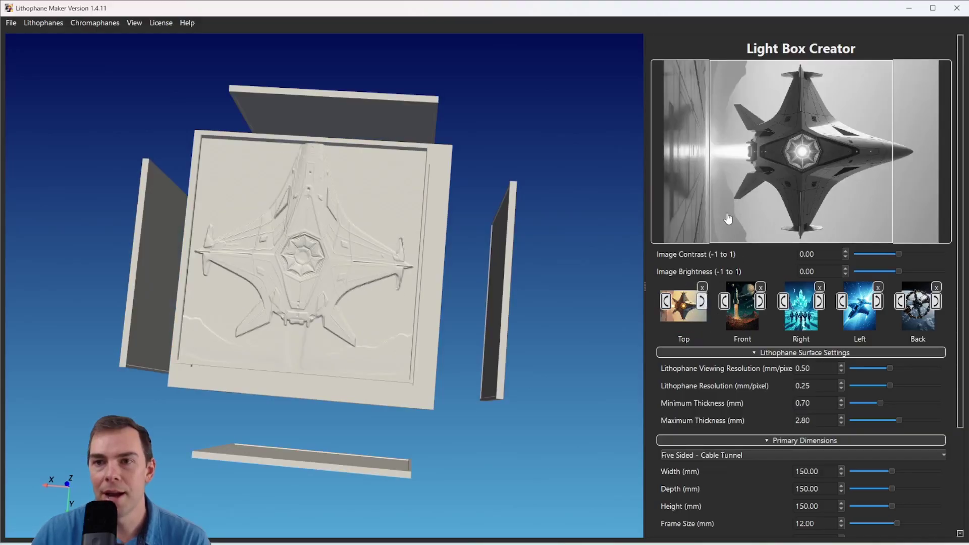
drag(821, 170, 820, 170)
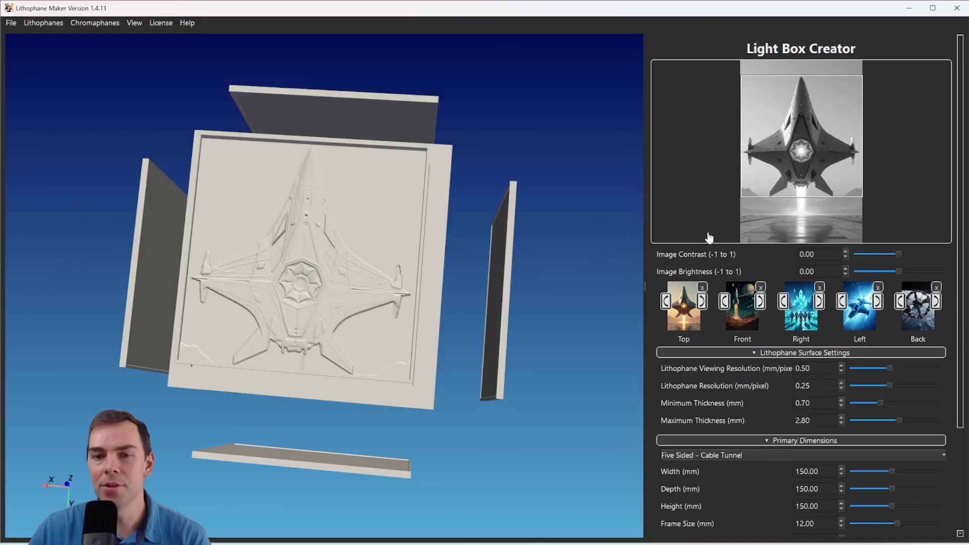
Remove the Top image, load drop ship.png in its place and move the crop frame to enclose the whole spacecraft
click(683, 310)
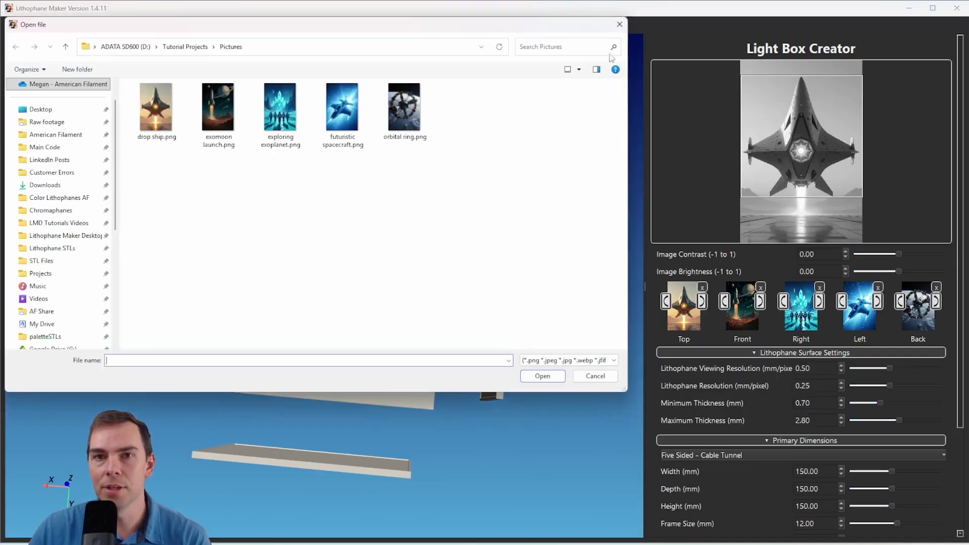
click(622, 21)
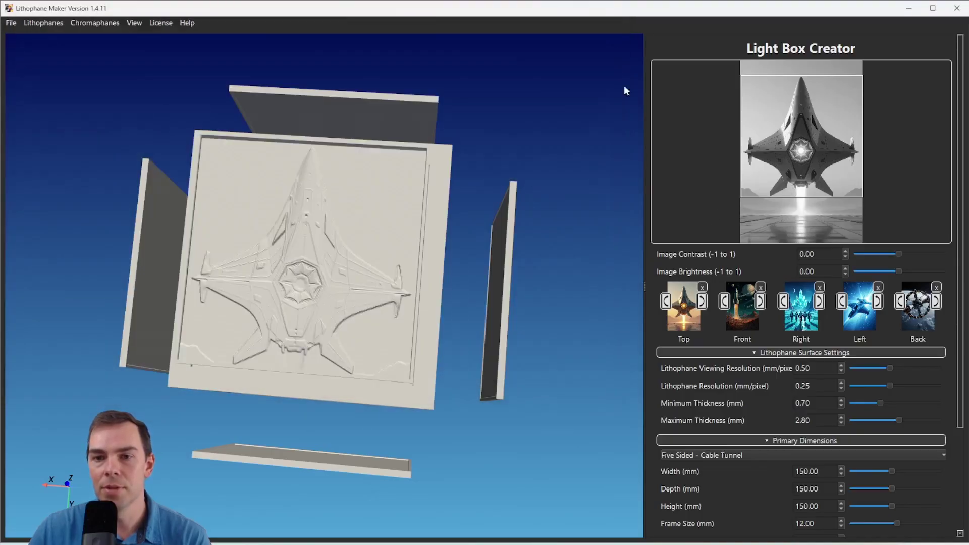
click(703, 288)
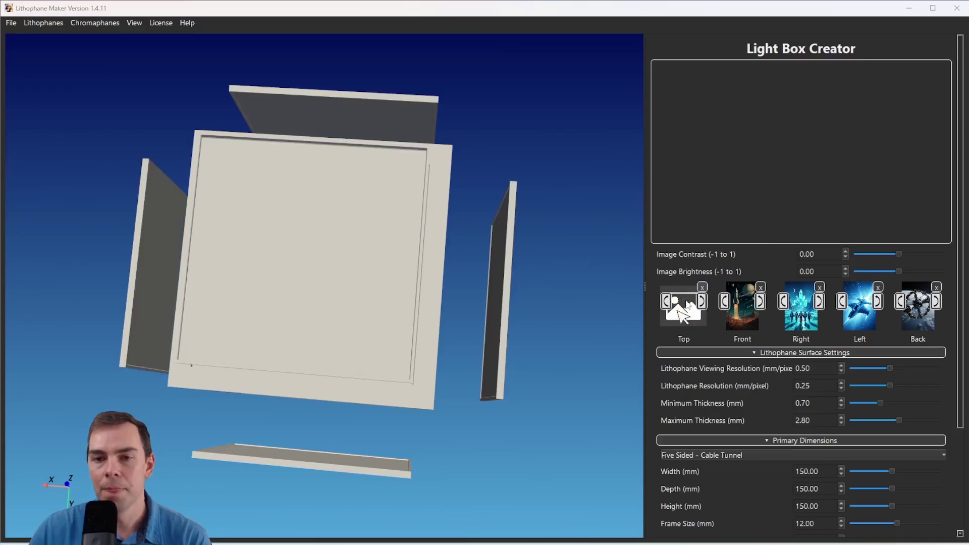
click(684, 308)
double_click(145, 106)
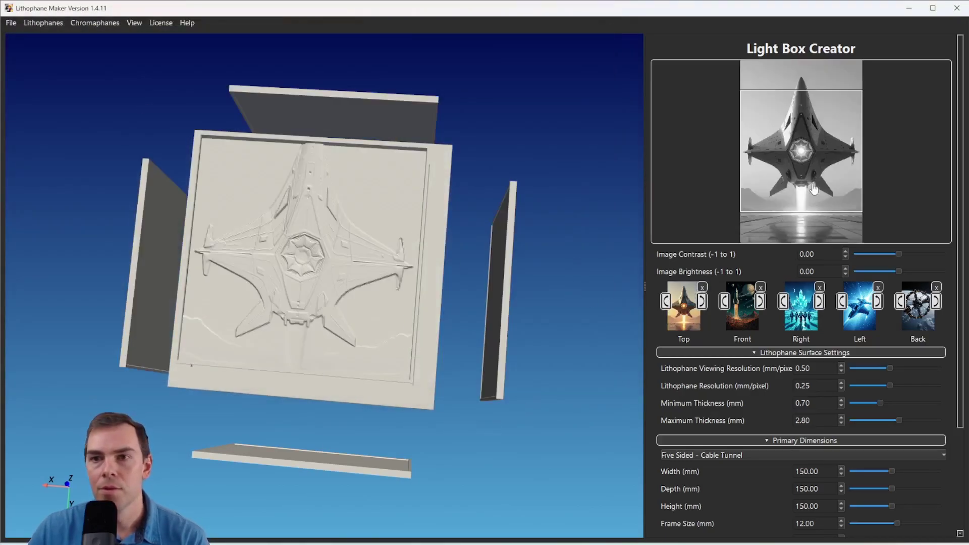
drag(812, 194, 812, 187)
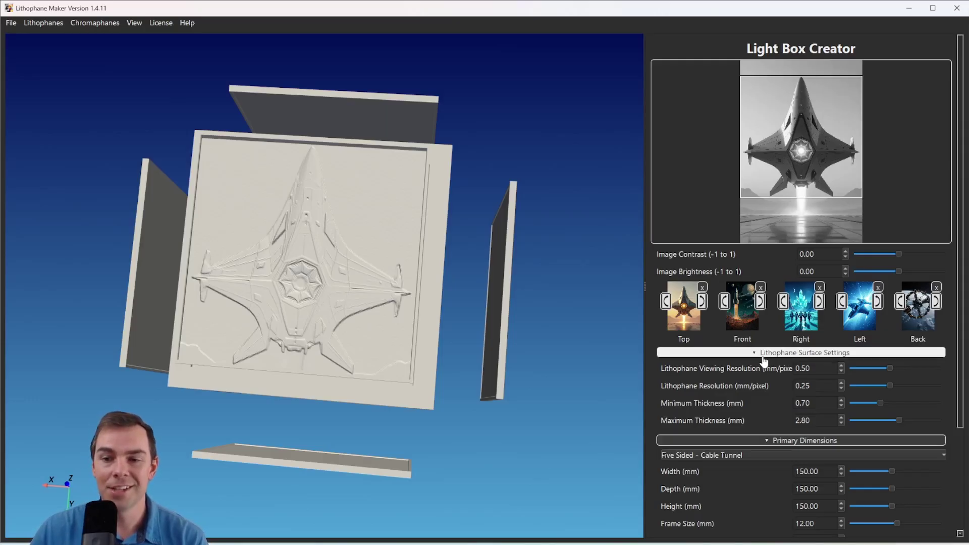
Collapse the Lithophane Surface Settings section and expand it again
click(760, 358)
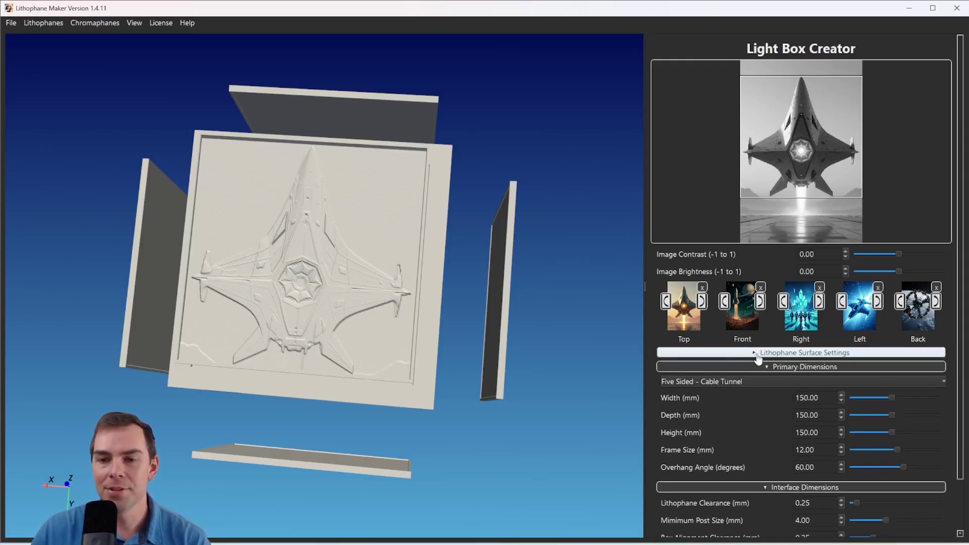
click(758, 358)
click(758, 357)
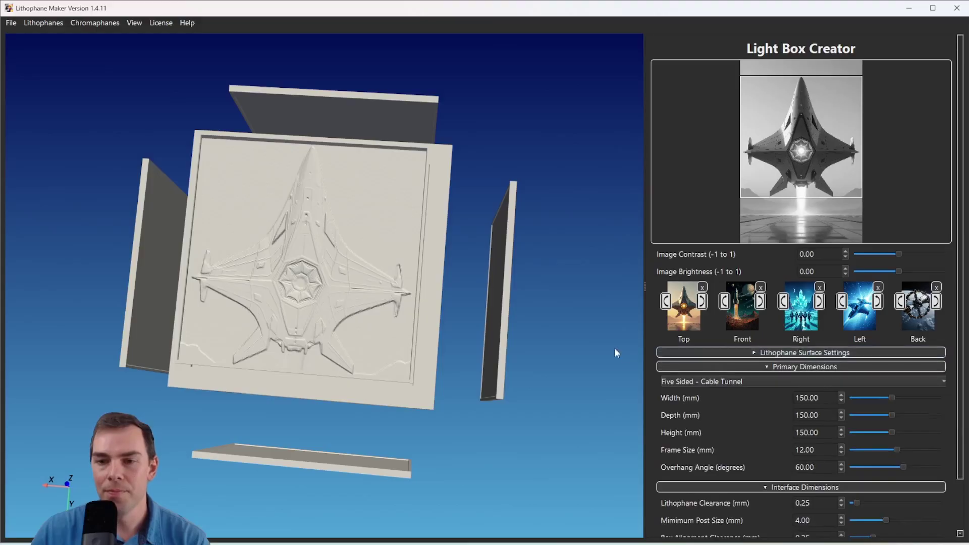
click(786, 352)
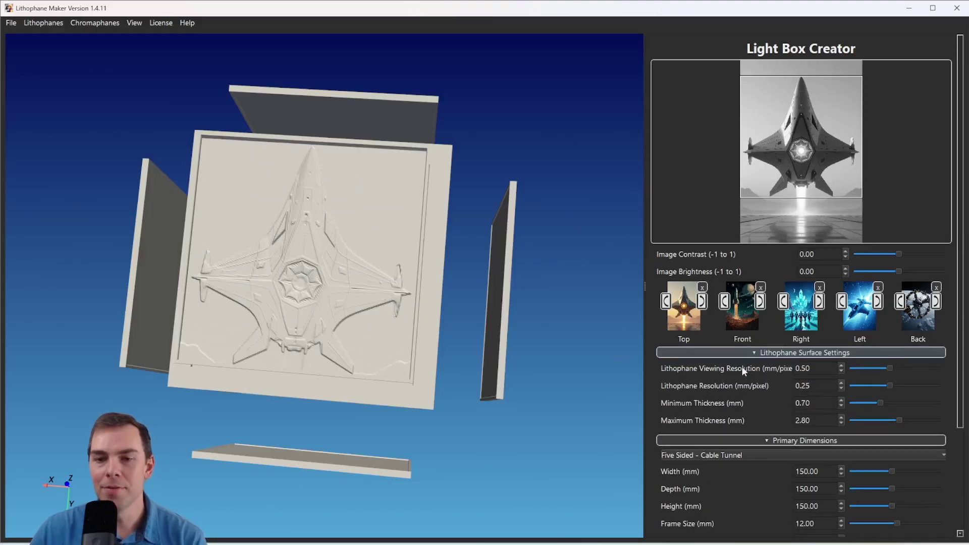
Compare the panel detail on the model at Lithophane Viewing Resolutions of 0.74 and 0.38 mm/pixel
drag(893, 369, 916, 369)
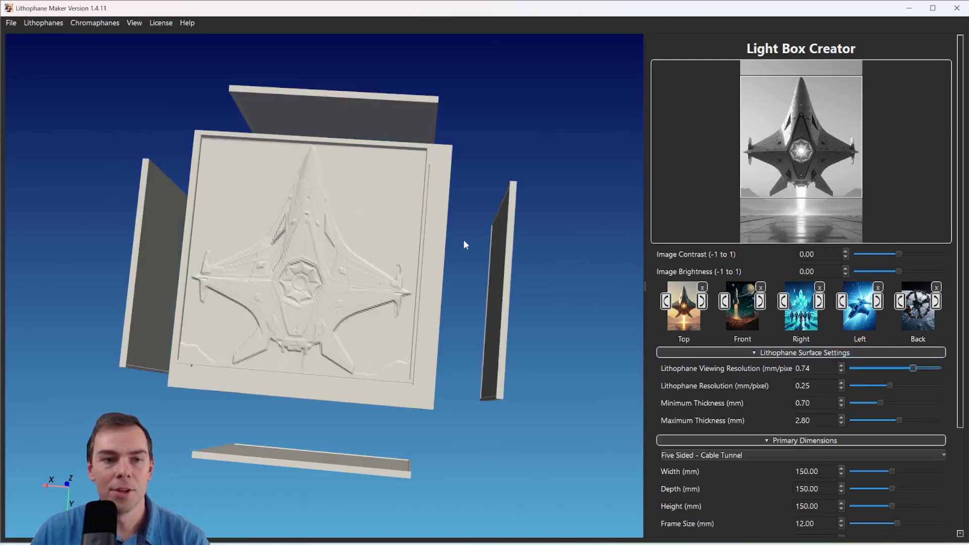
drag(331, 323, 394, 302)
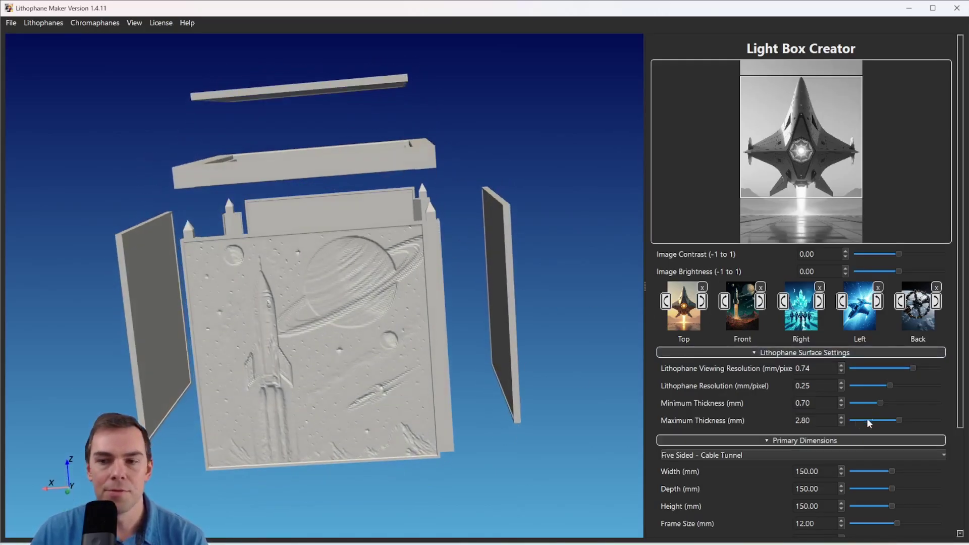
drag(912, 368, 877, 370)
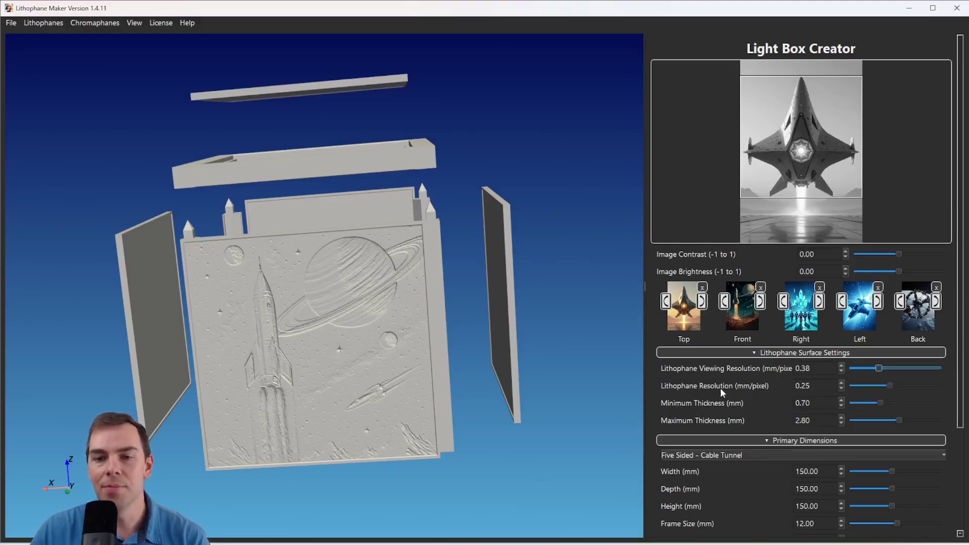
Read the descriptions of both lithophane resolution settings and set the Lithophane Viewing Resolution to 0.62 mm/pixel
mouse_move(723, 388)
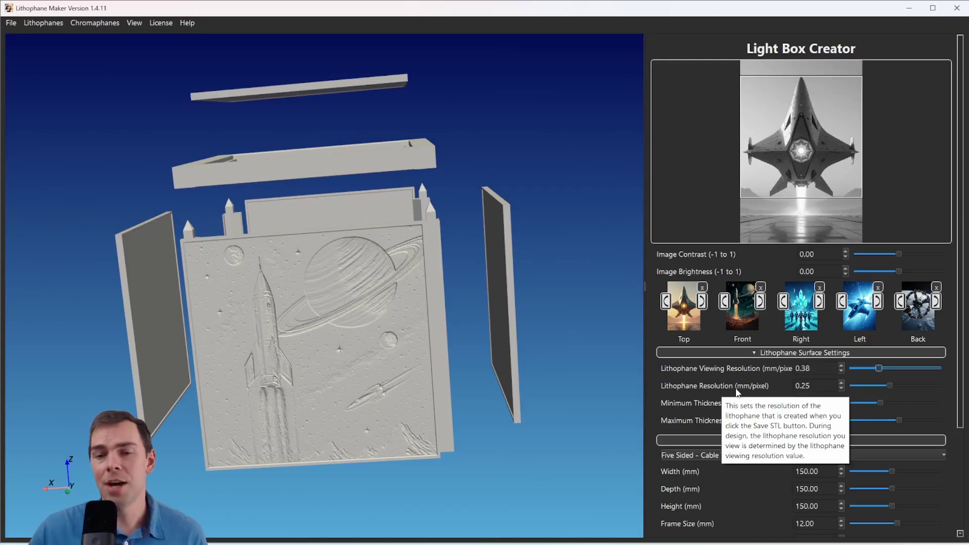
mouse_move(733, 371)
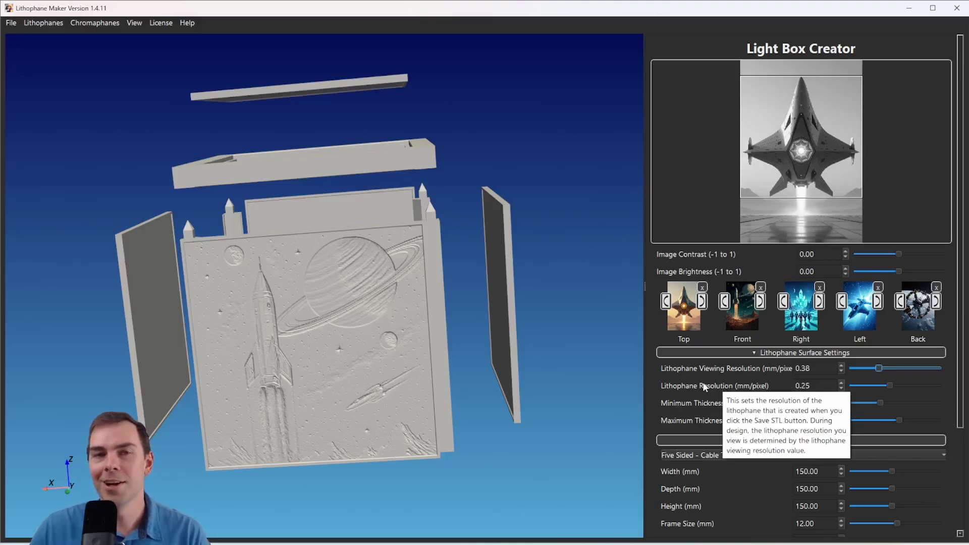
mouse_move(813, 367)
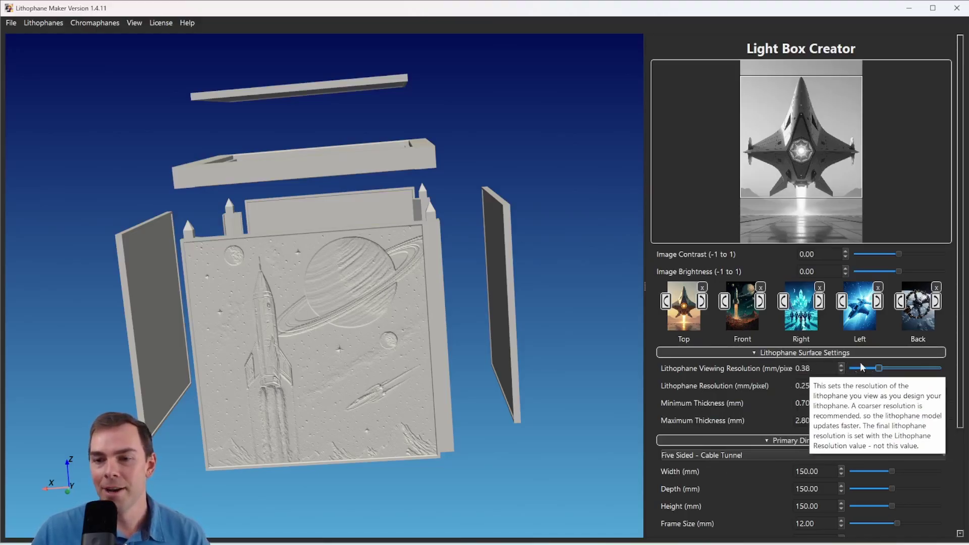
click(883, 368)
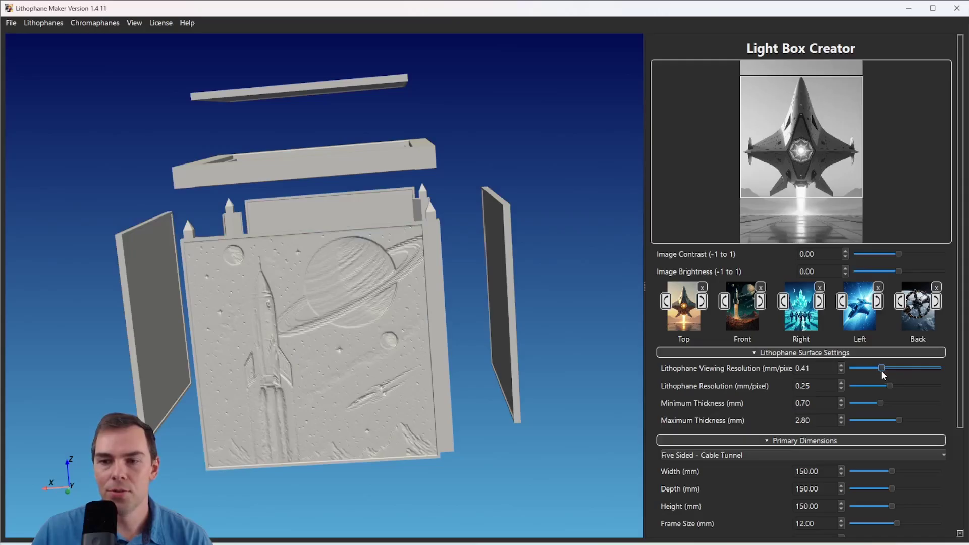
click(901, 369)
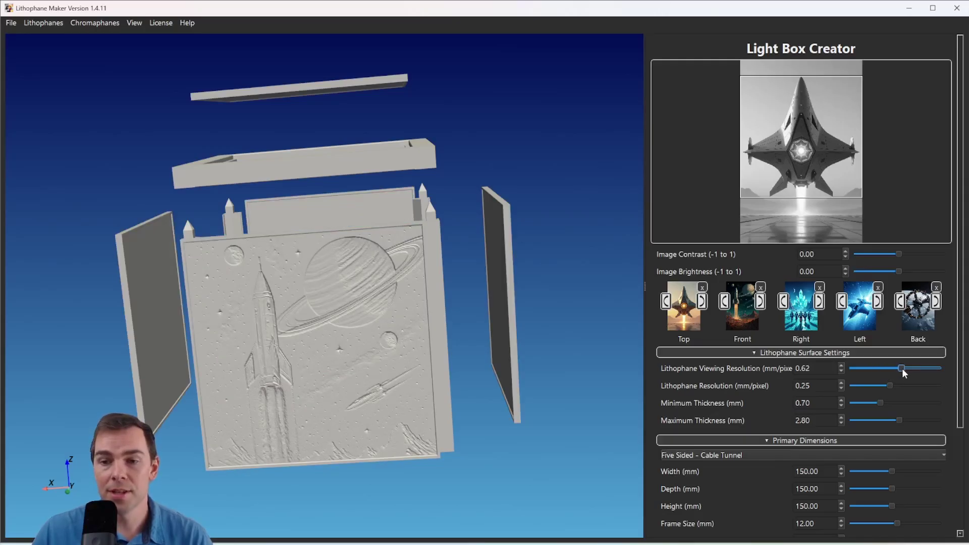
Read the descriptions of the minimum and maximum thickness settings and collapse the Lithophane Surface Settings section
drag(313, 244, 464, 347)
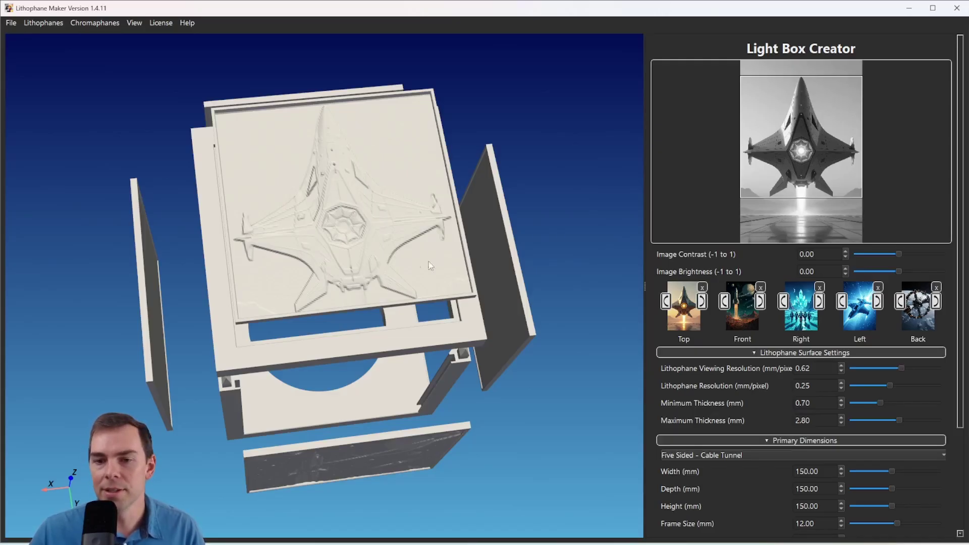
mouse_move(765, 408)
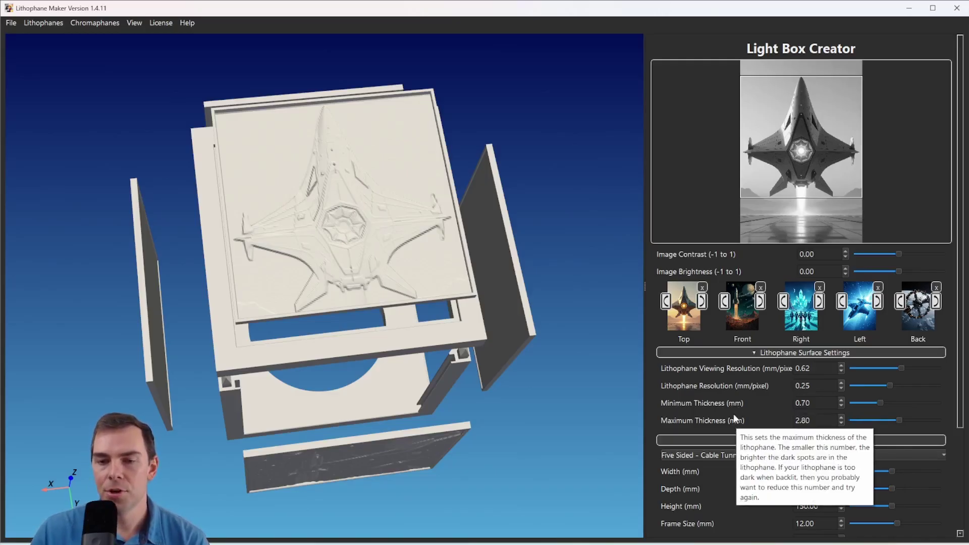
mouse_move(732, 408)
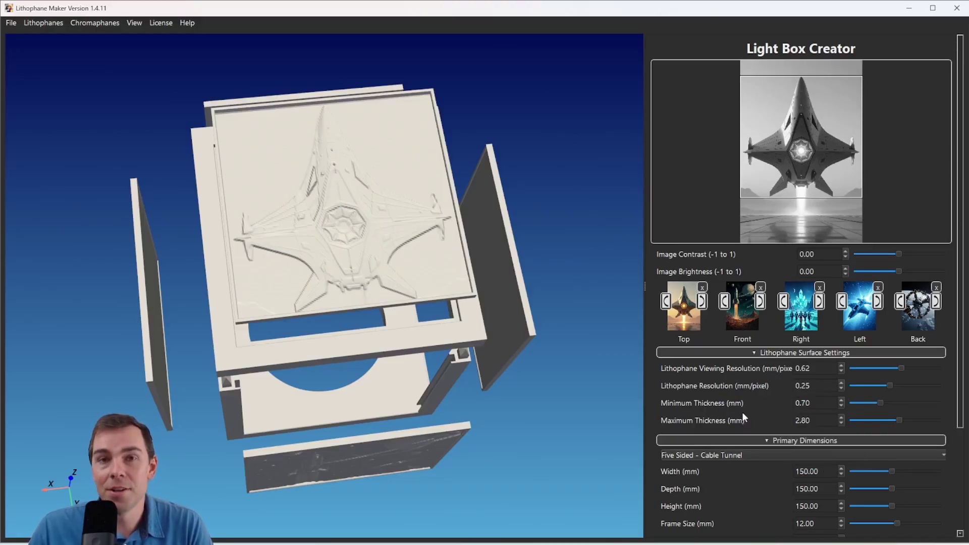
click(764, 353)
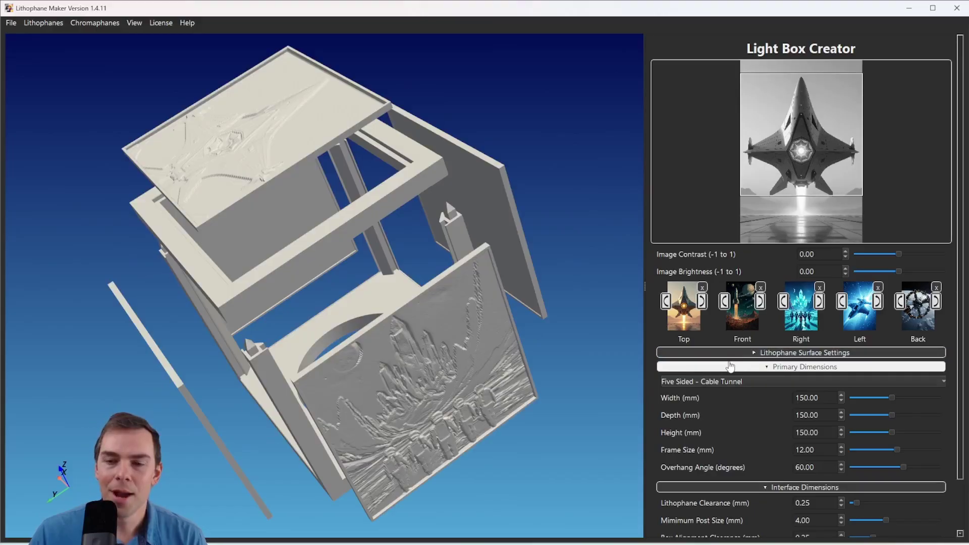
Try a box width of 92.59 mm, inspect the narrower front panel and restore the width to 150 mm
mouse_move(741, 395)
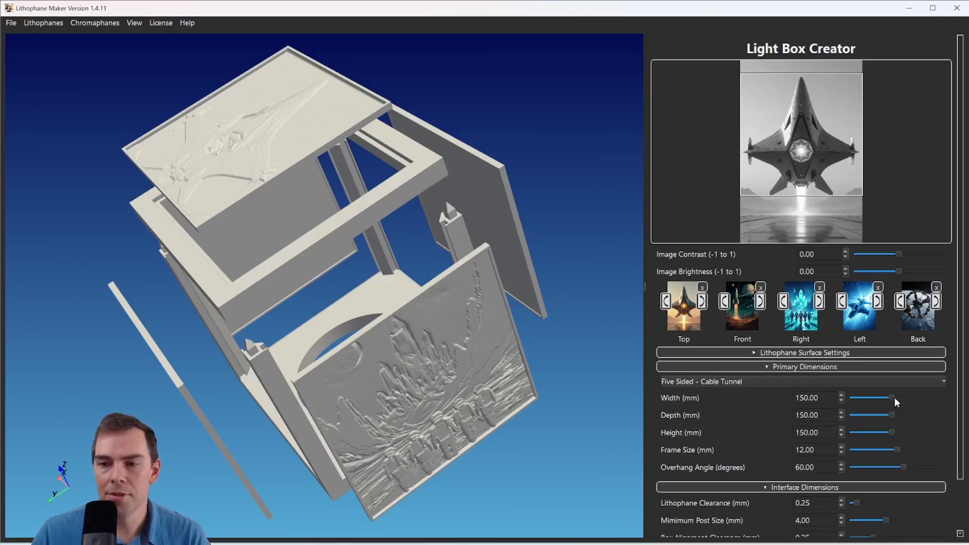
drag(892, 397, 876, 398)
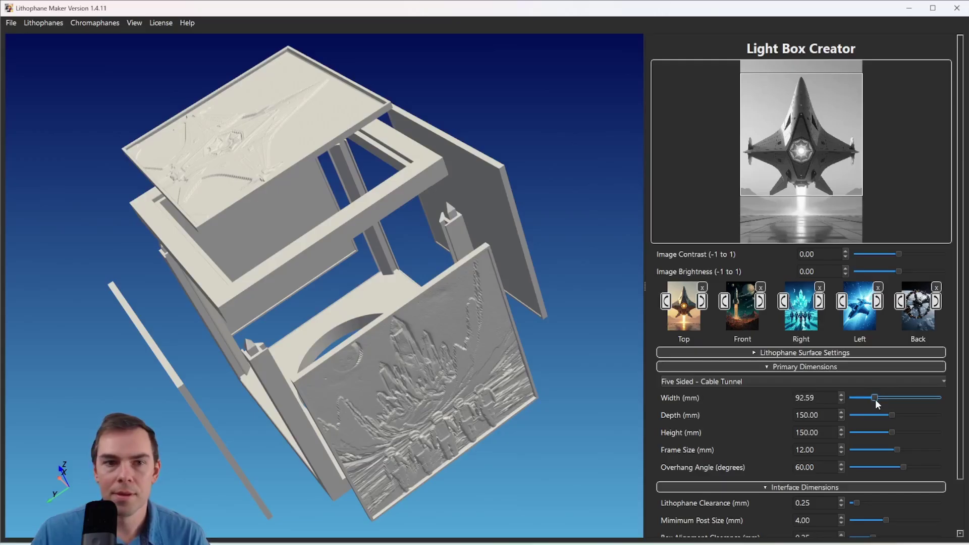
drag(577, 369, 332, 385)
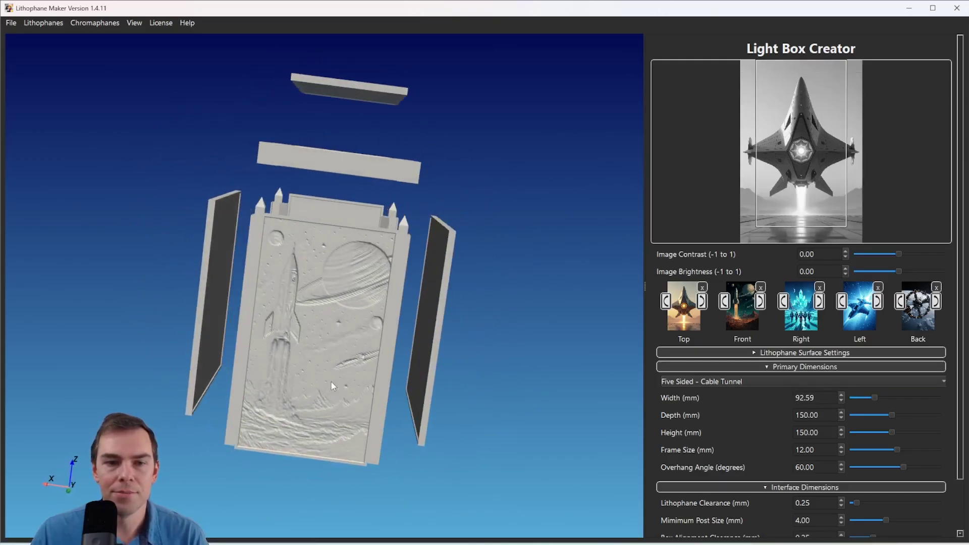
double_click(817, 399)
text(150)
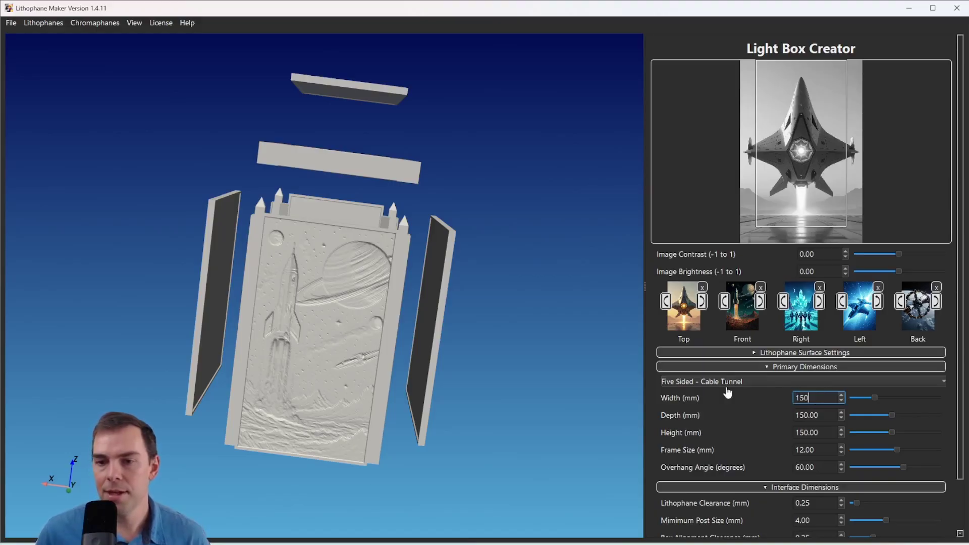
key(Return)
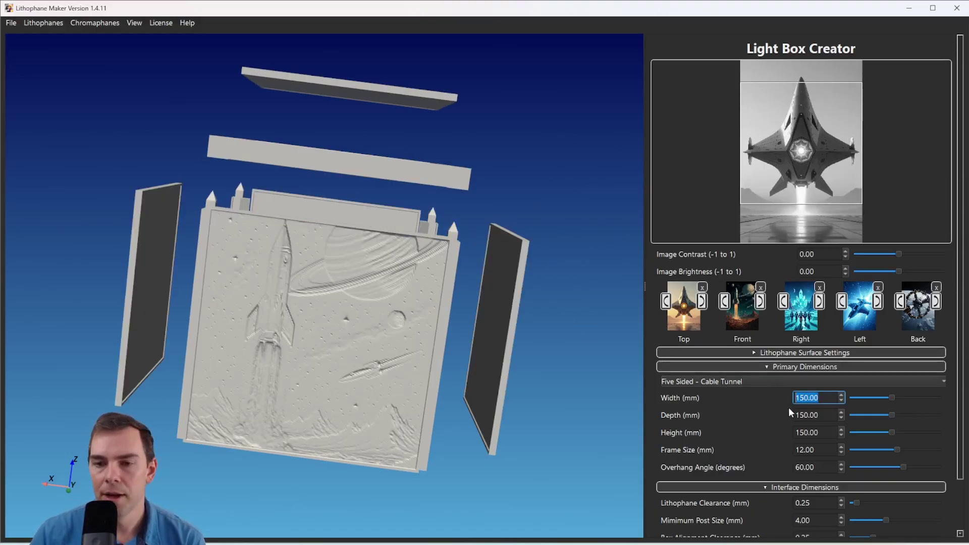
key(Tab)
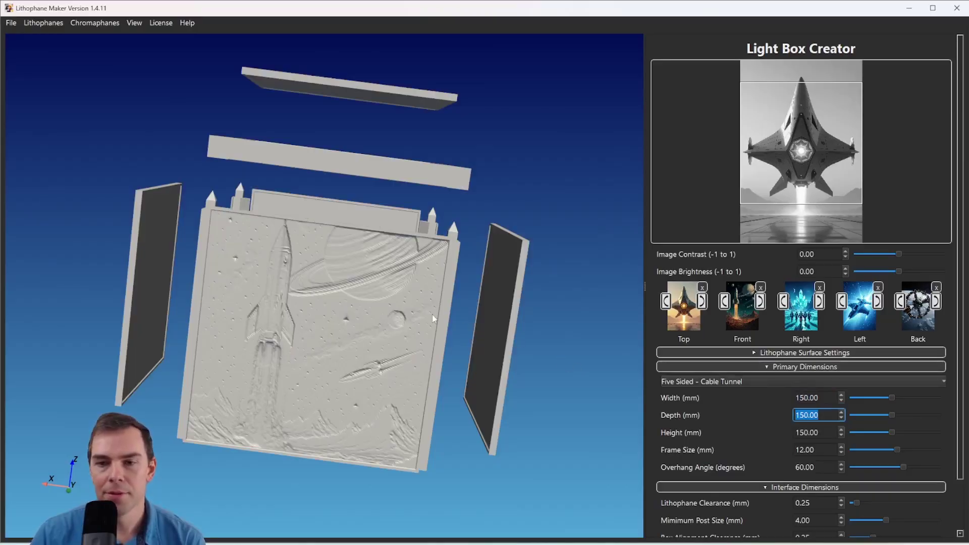
Try a box depth of 100 mm, then restore the depth to 150 mm
drag(384, 334, 407, 329)
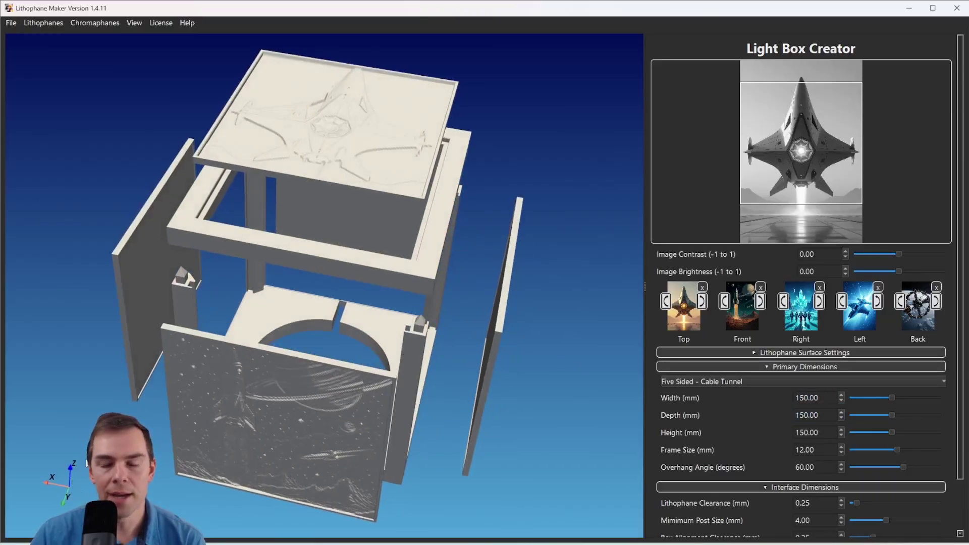
double_click(817, 414)
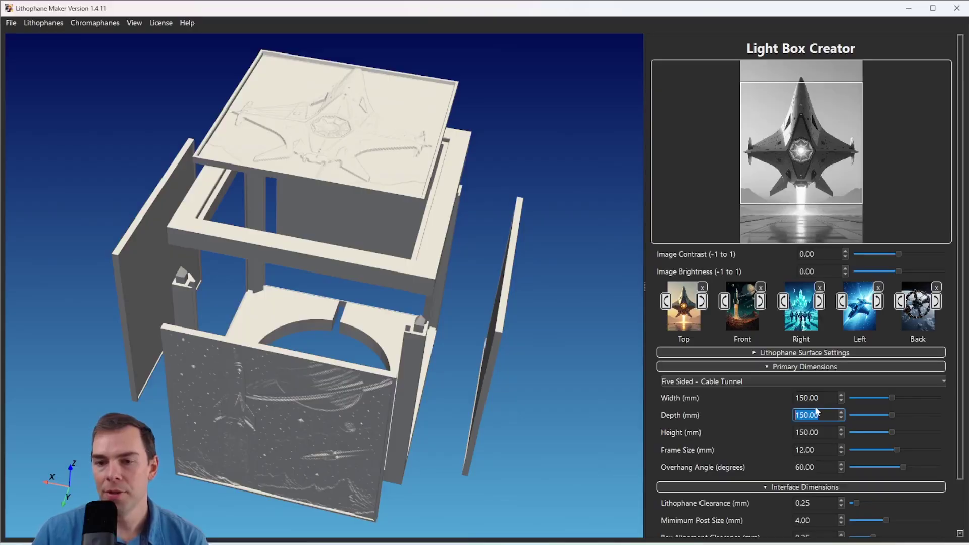
click(828, 398)
click(830, 415)
double_click(813, 415)
text(100)
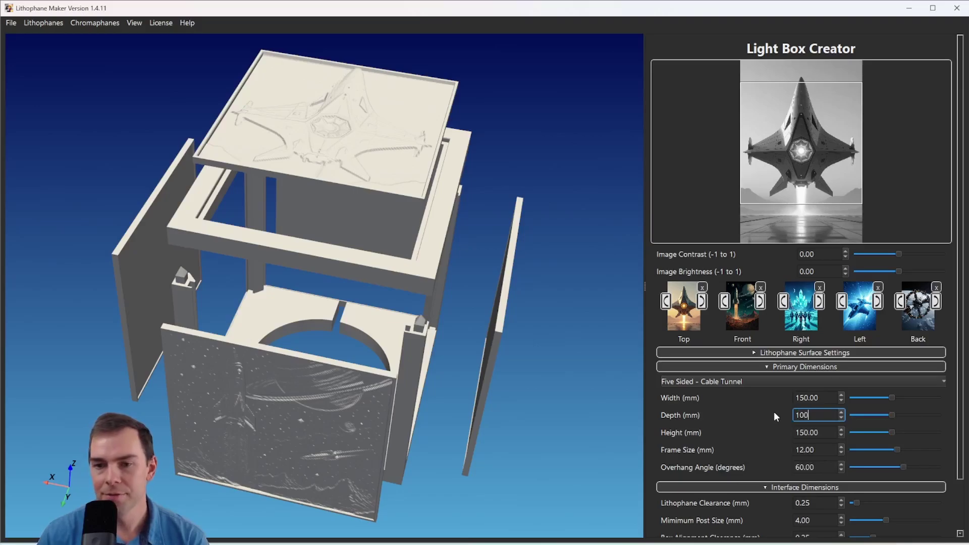
key(Return)
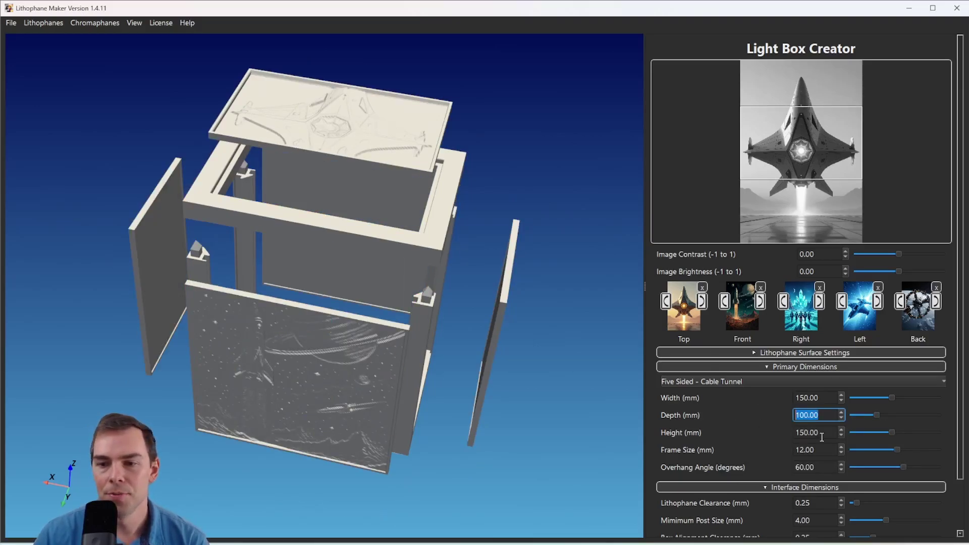
text(150)
key(Return)
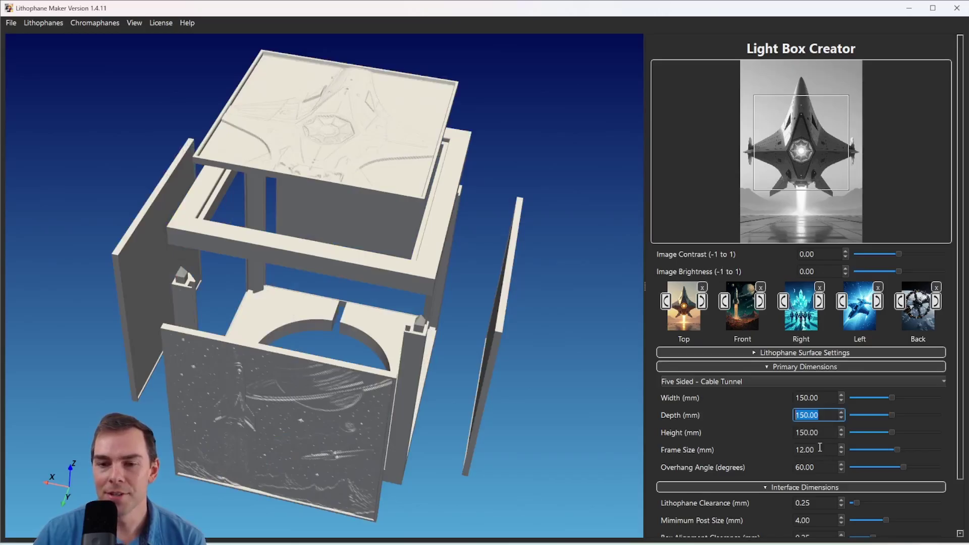
Try a box height of 120 mm, inspect the shorter front panel and restore the height to 150 mm
double_click(804, 432)
text(120)
key(Return)
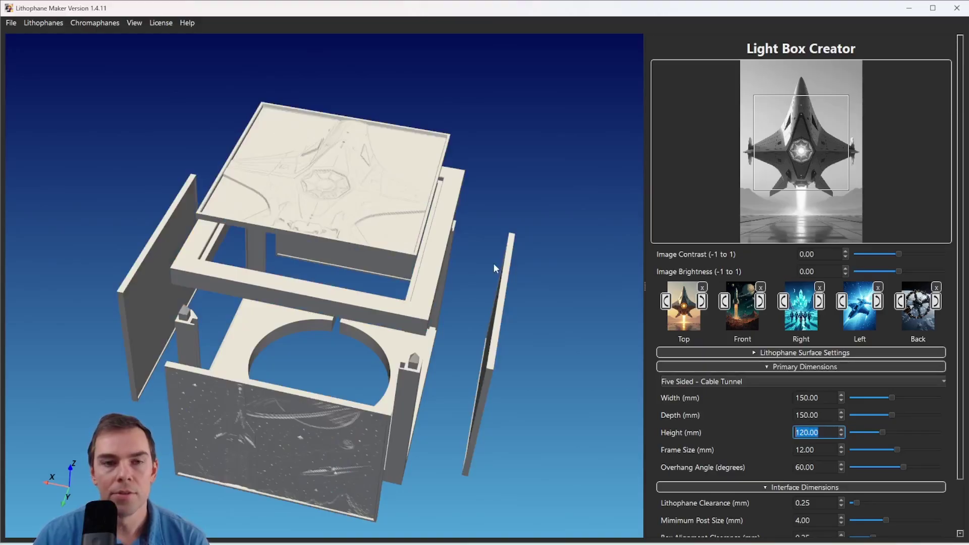
mouse_move(448, 233)
mouse_down()
mouse_move(459, 169)
mouse_move(483, 147)
mouse_move(448, 235)
mouse_up()
click(803, 433)
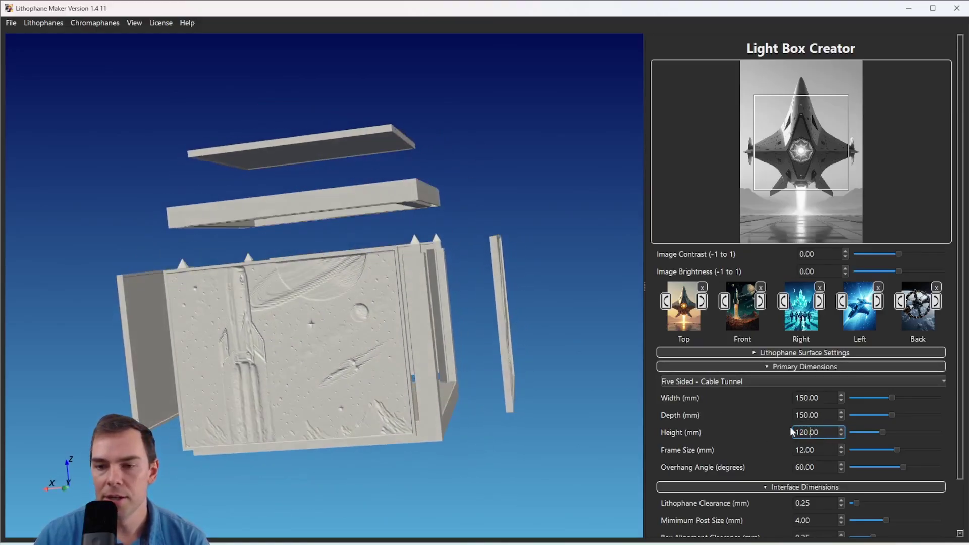
double_click(803, 432)
text(100)
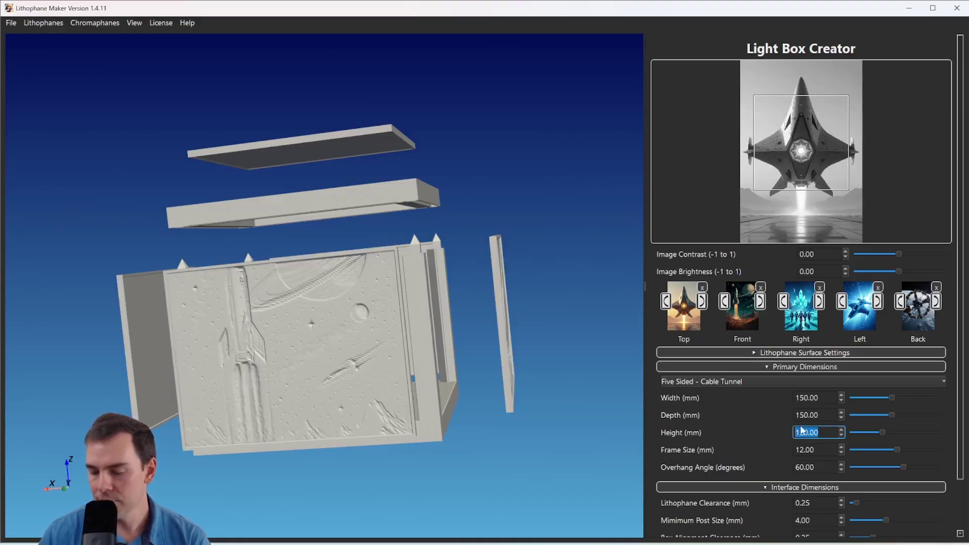
key(Return)
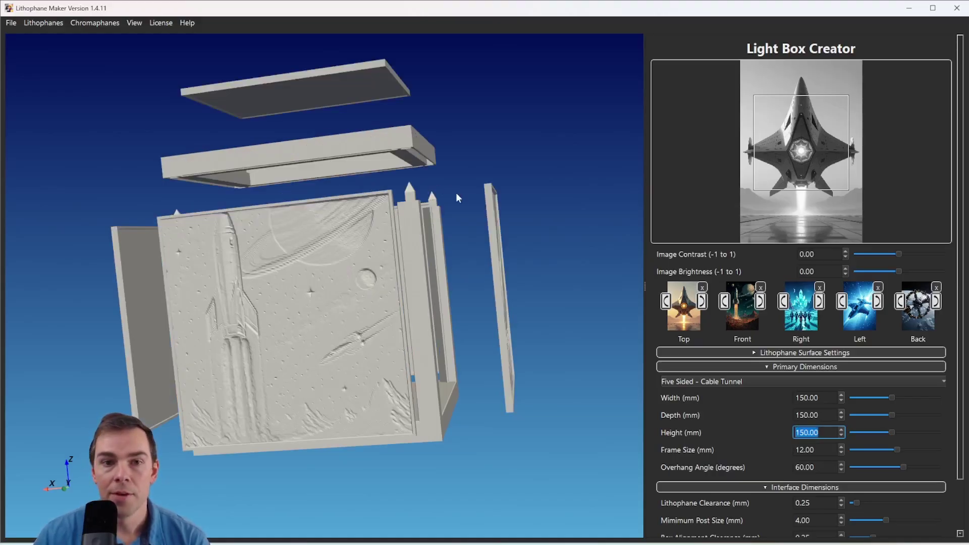
drag(456, 233, 459, 291)
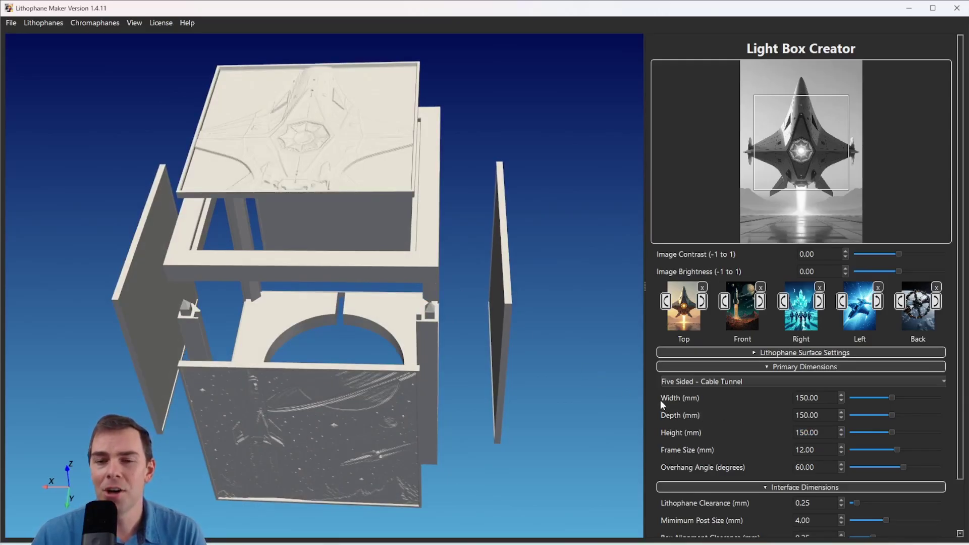
Read the frame size description, try a 15 mm frame and set the frame size to 9.61 mm
scroll(657, 395, down, 3)
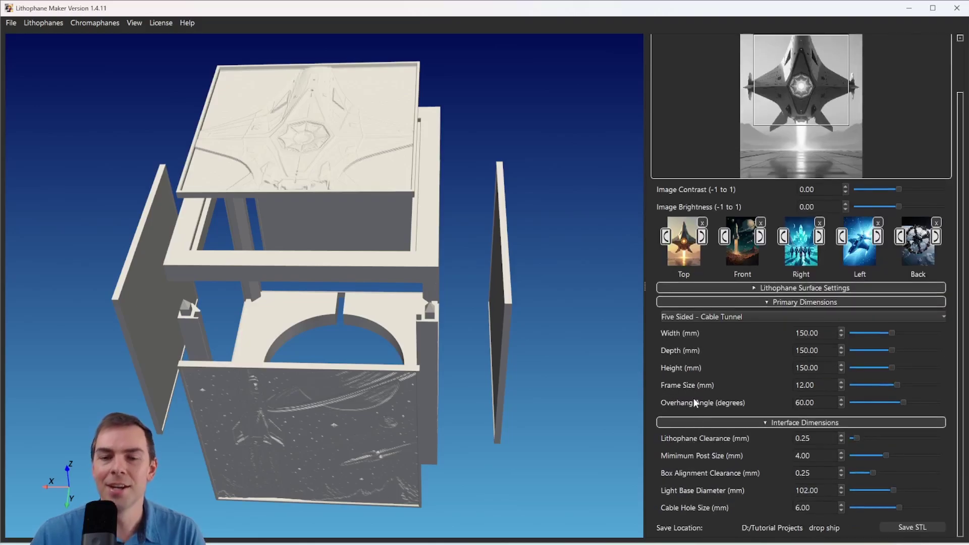
mouse_move(699, 394)
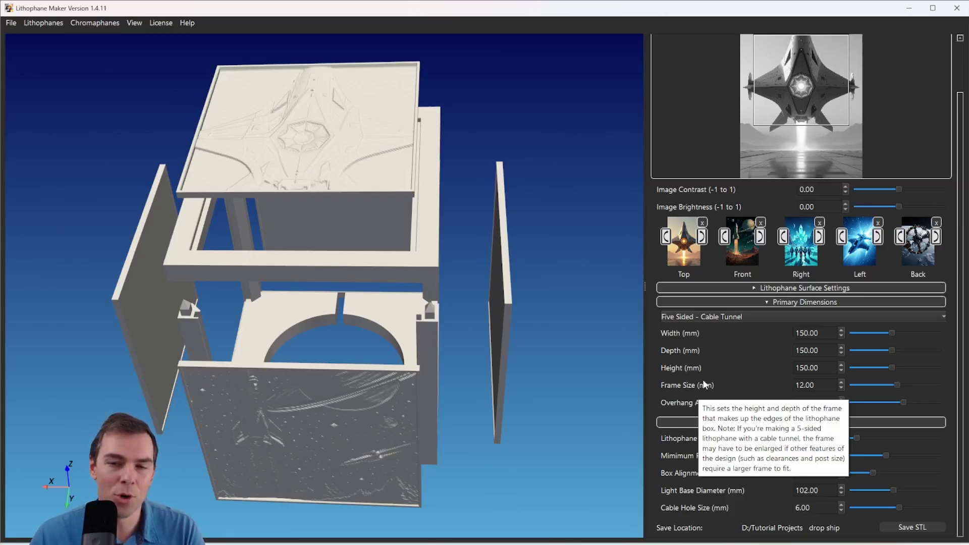
drag(819, 385, 779, 383)
text(15)
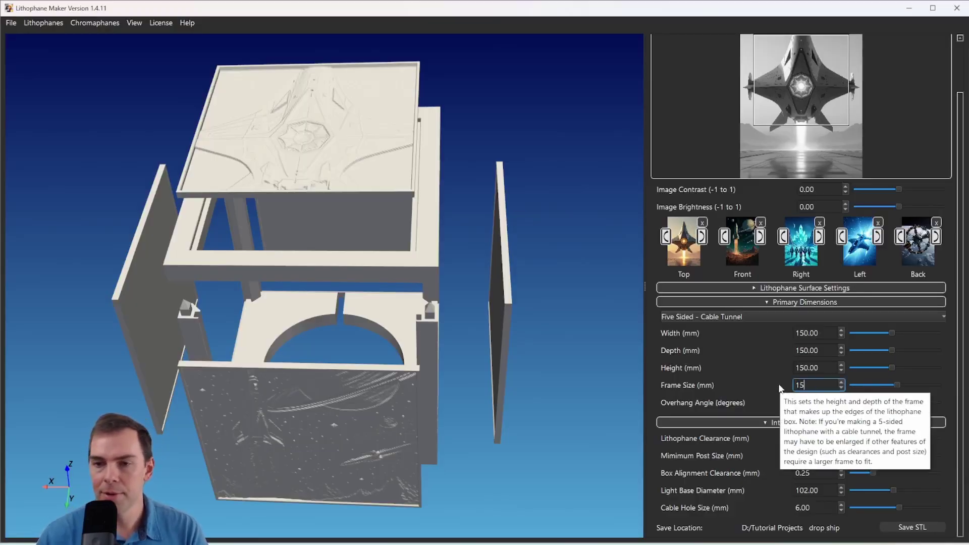
key(Return)
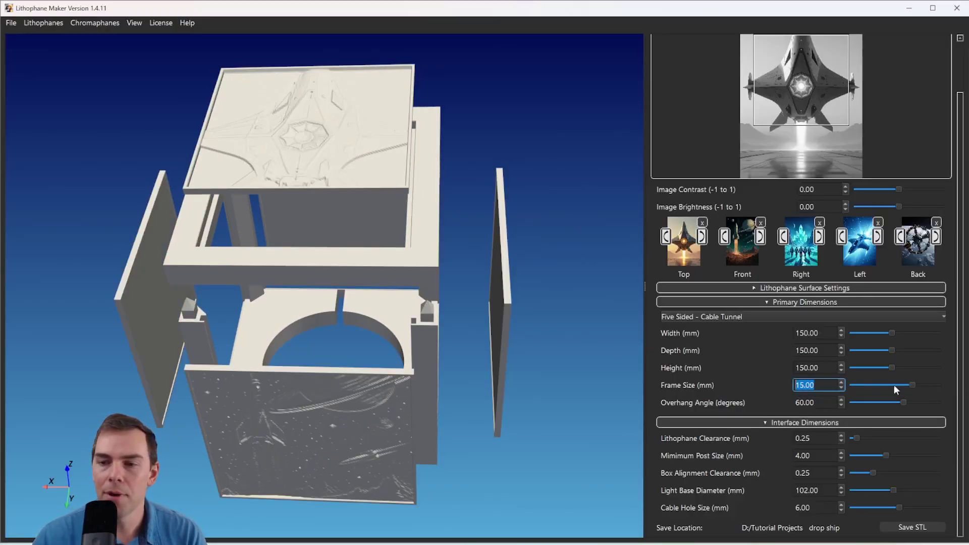
mouse_move(884, 386)
mouse_down()
mouse_move(875, 386)
mouse_move(886, 386)
mouse_up()
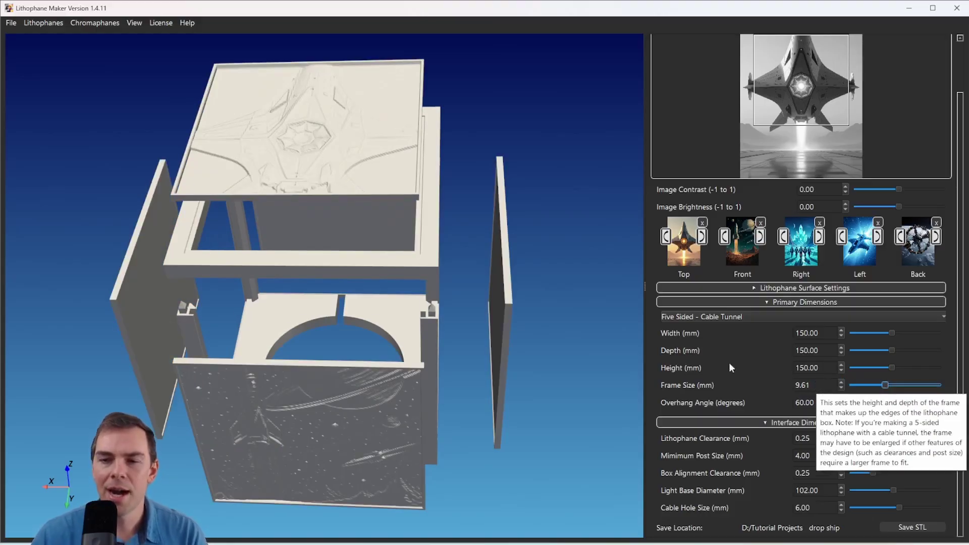
mouse_move(688, 336)
mouse_move(810, 386)
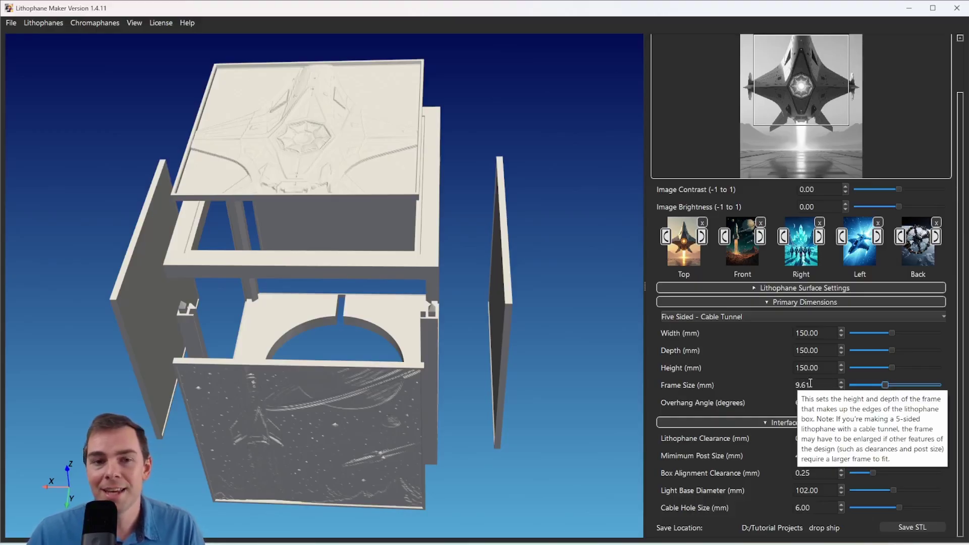
Examine the corner post and its alignment peg beneath the top frame
scroll(435, 325, up, 2)
scroll(435, 326, up, 5)
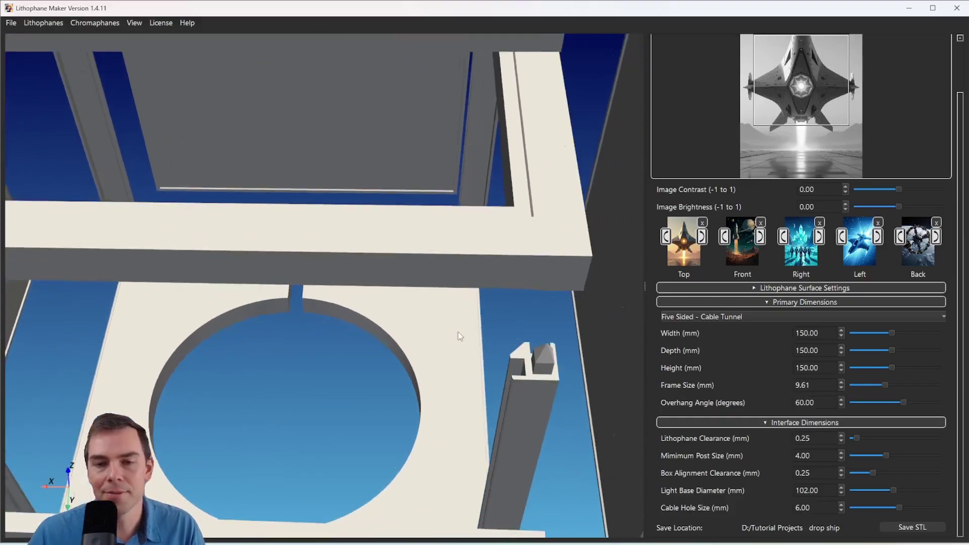
drag(458, 332, 441, 329)
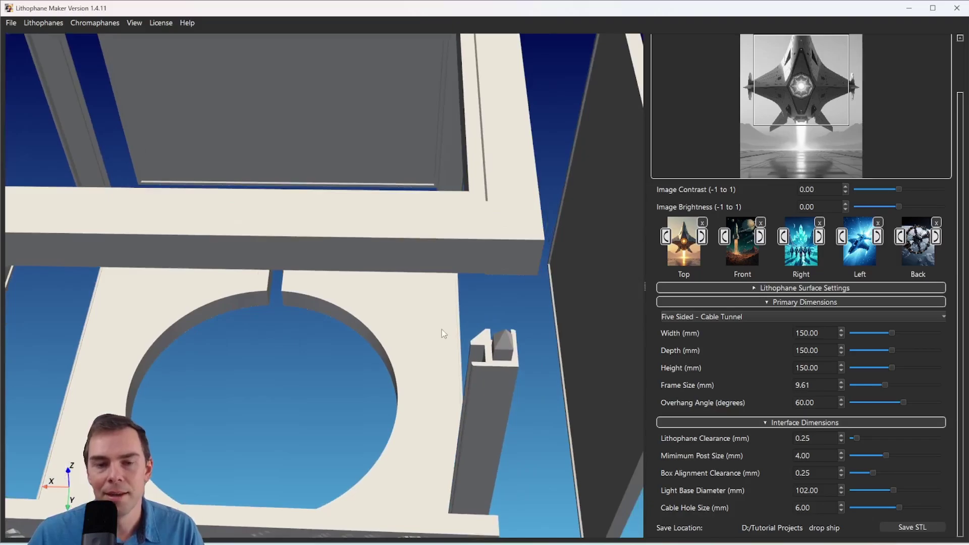
scroll(441, 331, up, 1)
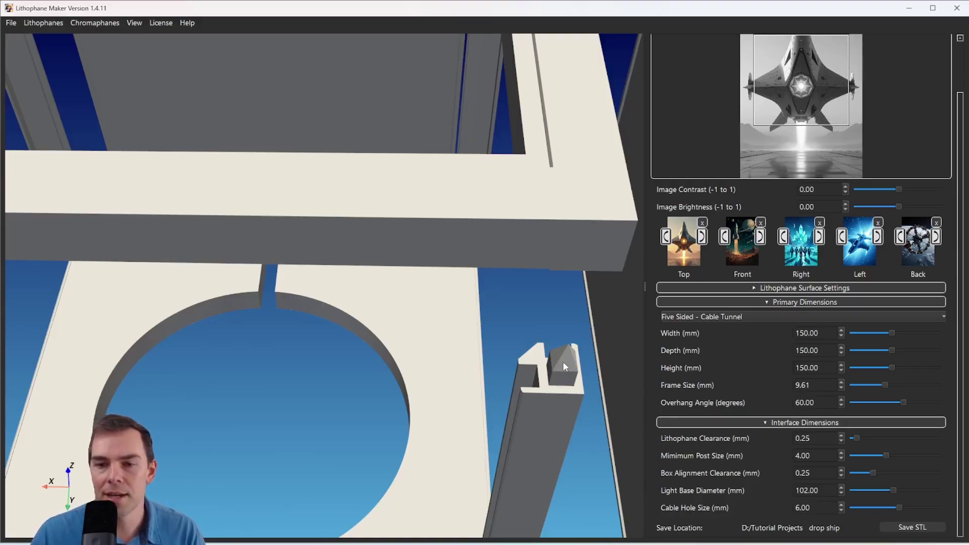
scroll(355, 355, down, 3)
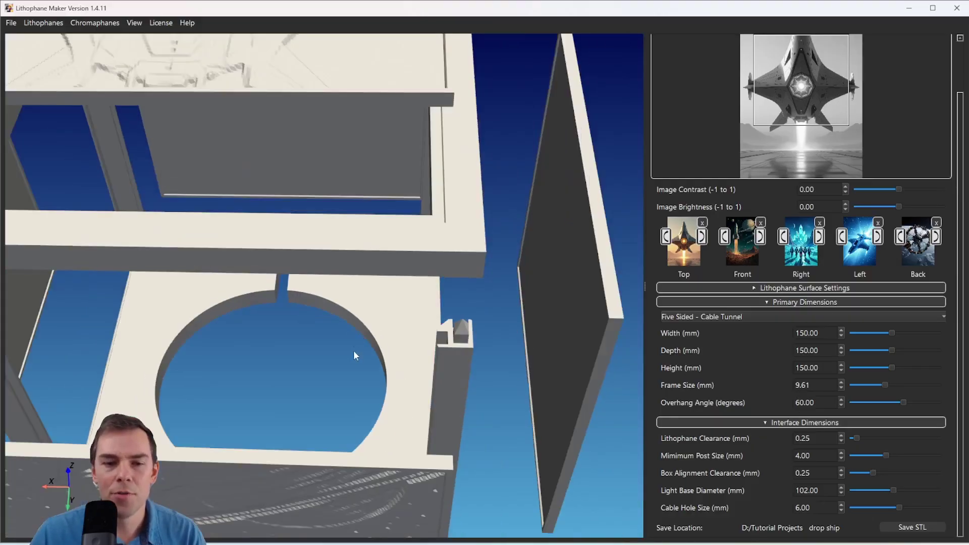
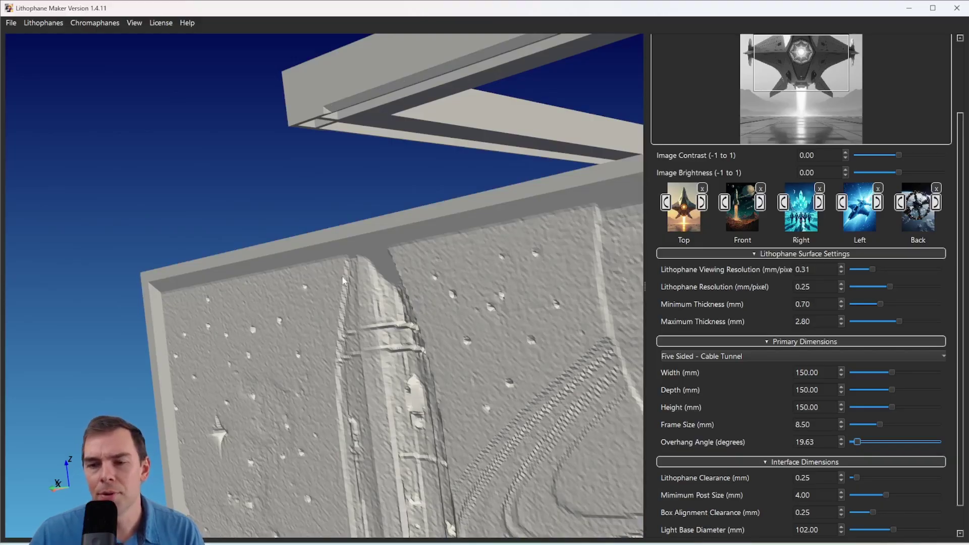
Compare the front panel's upper frame edge at overhang angles of 17.31, 52.96 and 90 degrees
drag(858, 442, 855, 443)
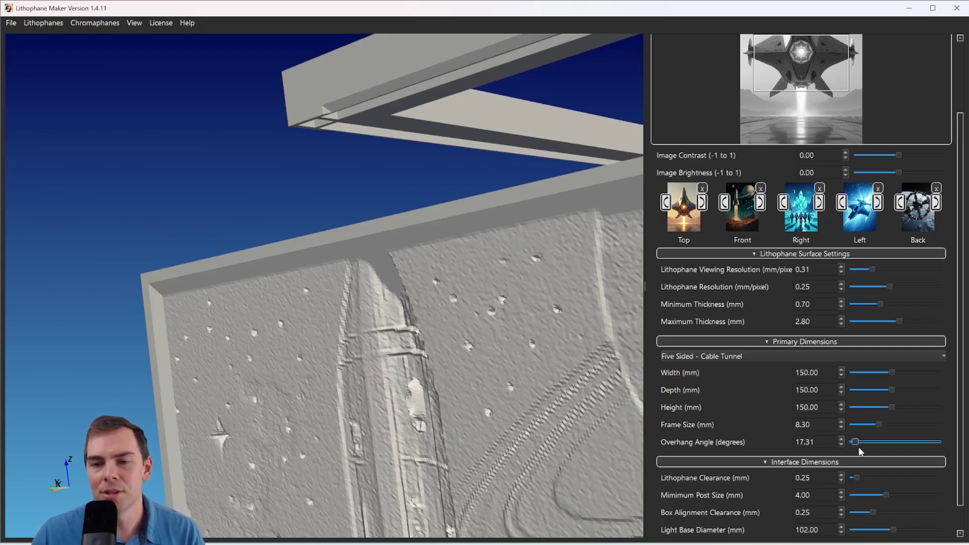
drag(856, 442, 896, 443)
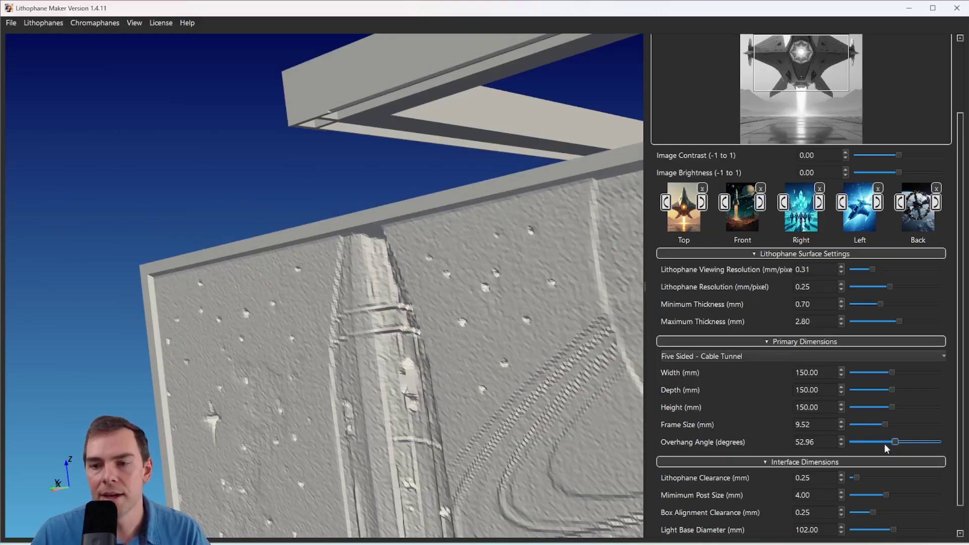
drag(896, 443, 949, 447)
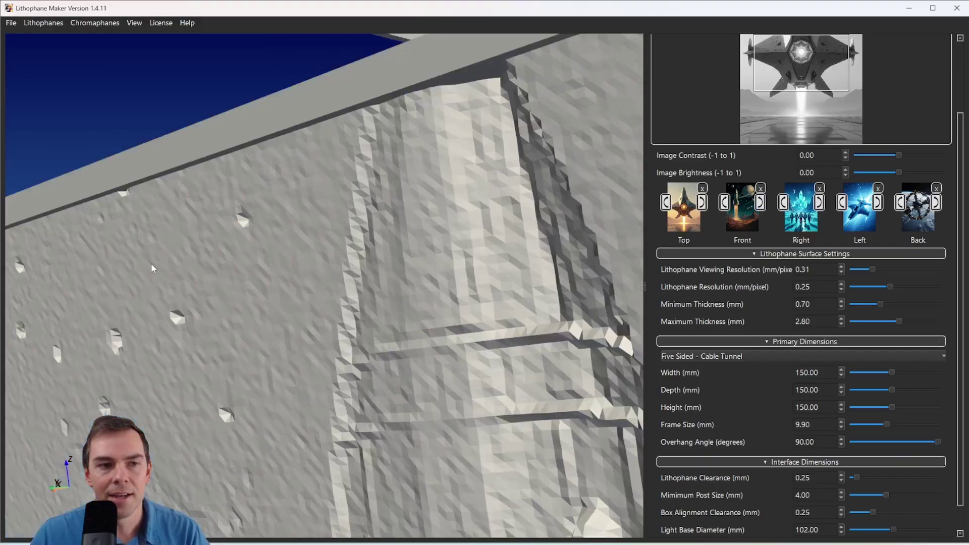
scroll(150, 262, up, 3)
drag(75, 241, 278, 270)
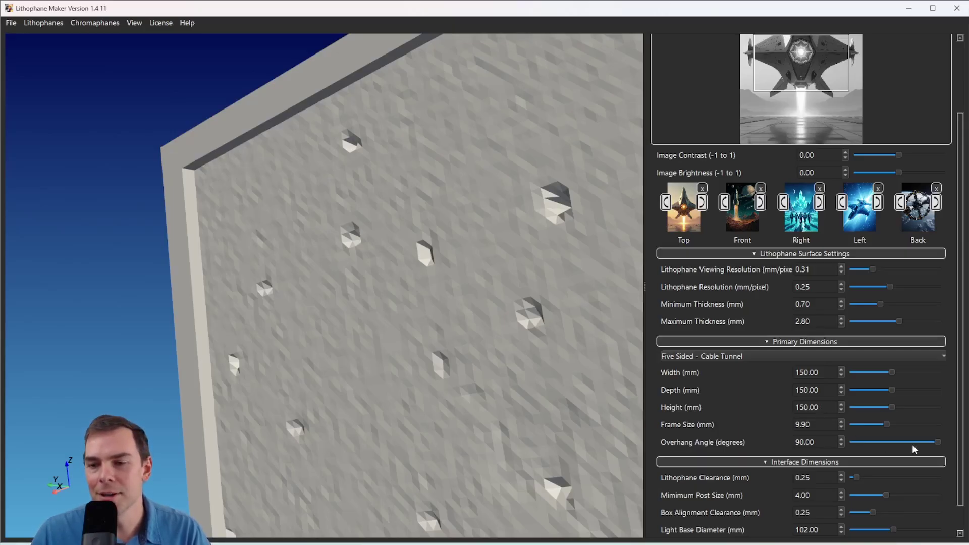
Set the overhang angle to 45 degrees and inspect the sloped upper edge of the front panel
drag(939, 442, 884, 444)
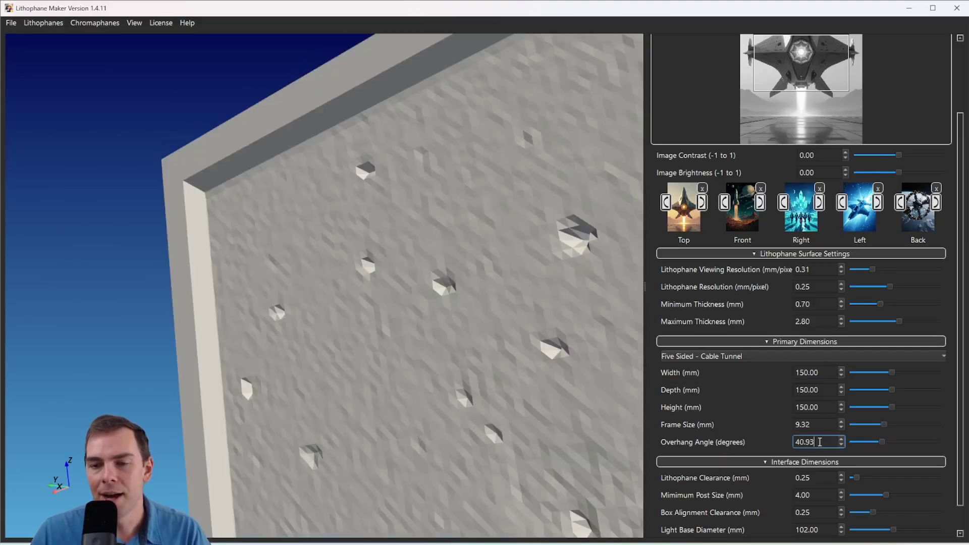
drag(805, 442, 778, 439)
text(45)
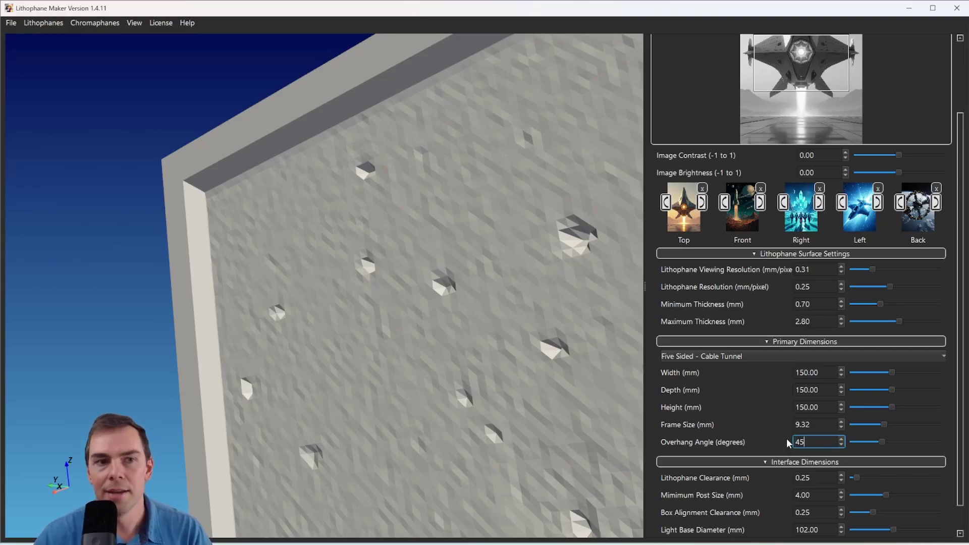
key(Return)
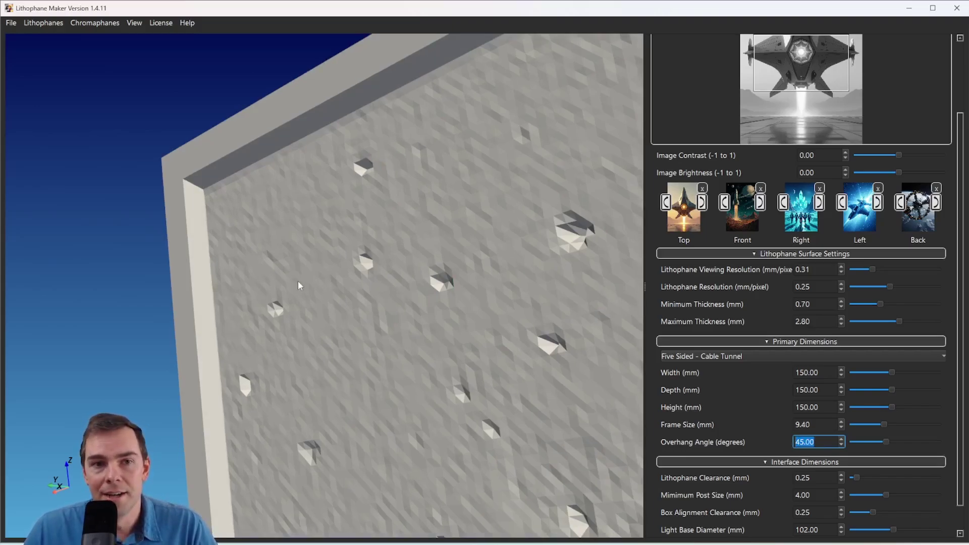
drag(297, 280, 349, 280)
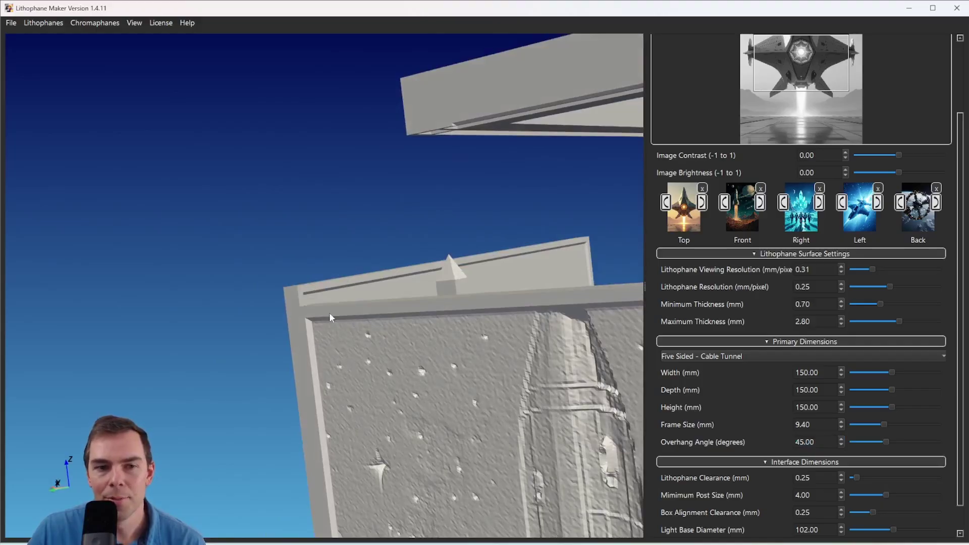
drag(330, 317, 327, 264)
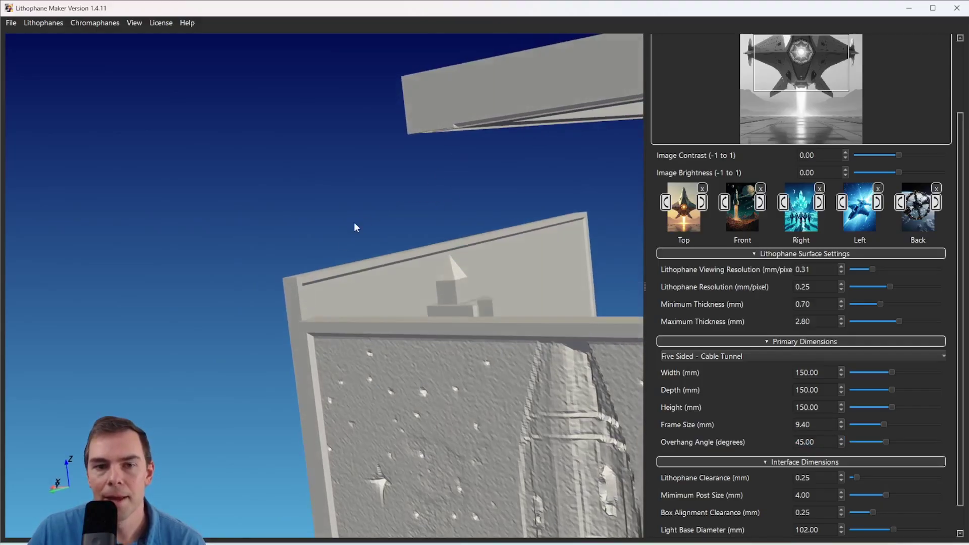
drag(354, 223, 170, 174)
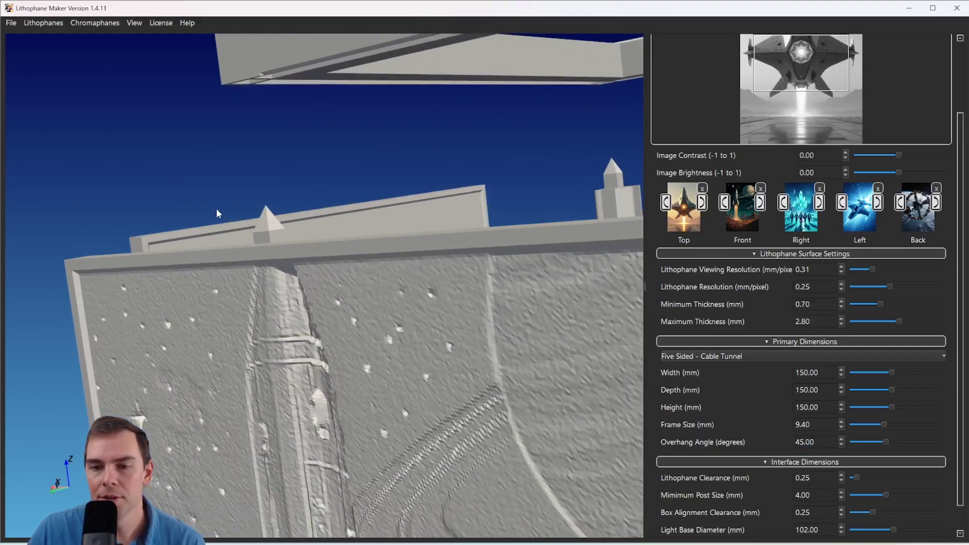
Set the Lithophane Viewing Resolution to 0.71 mm/pixel and collapse the Primary Dimensions and Lithophane Surface Settings sections
click(769, 343)
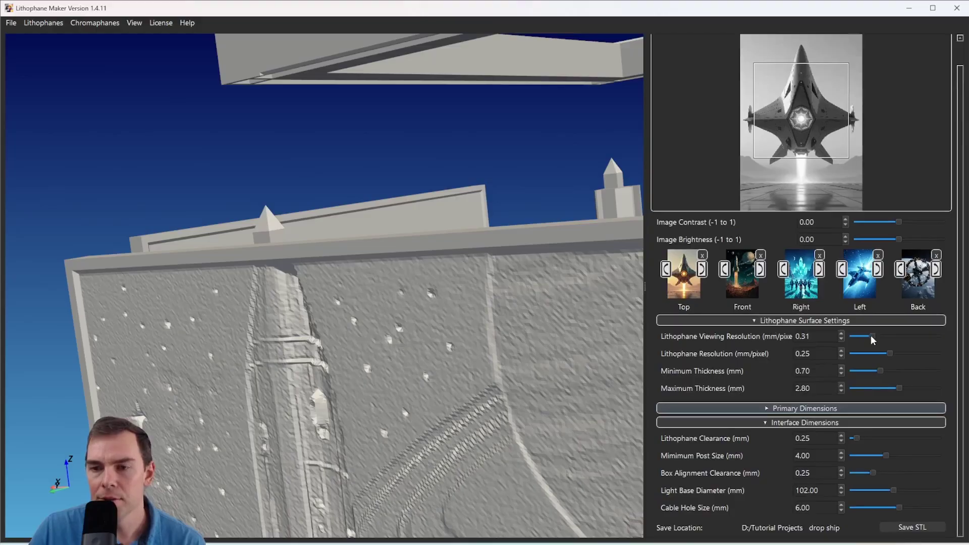
drag(873, 340, 911, 341)
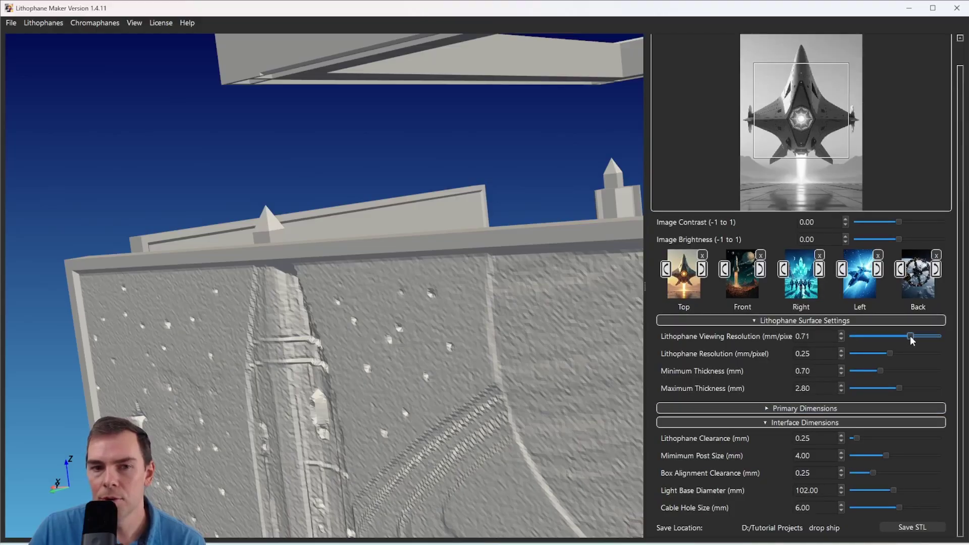
click(888, 322)
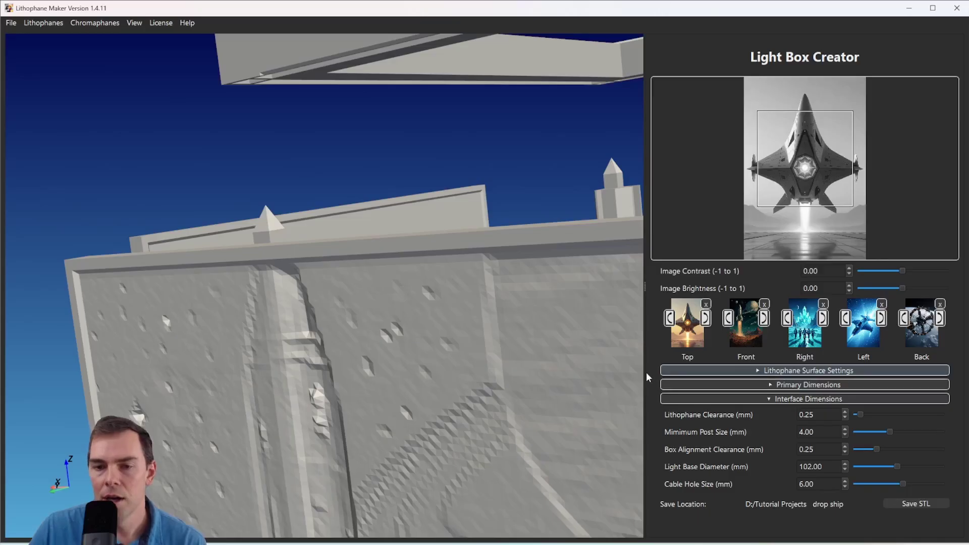
Examine the lithophane slots in the corner posts beneath the top frame and expand the Primary Dimensions section
drag(220, 243, 291, 325)
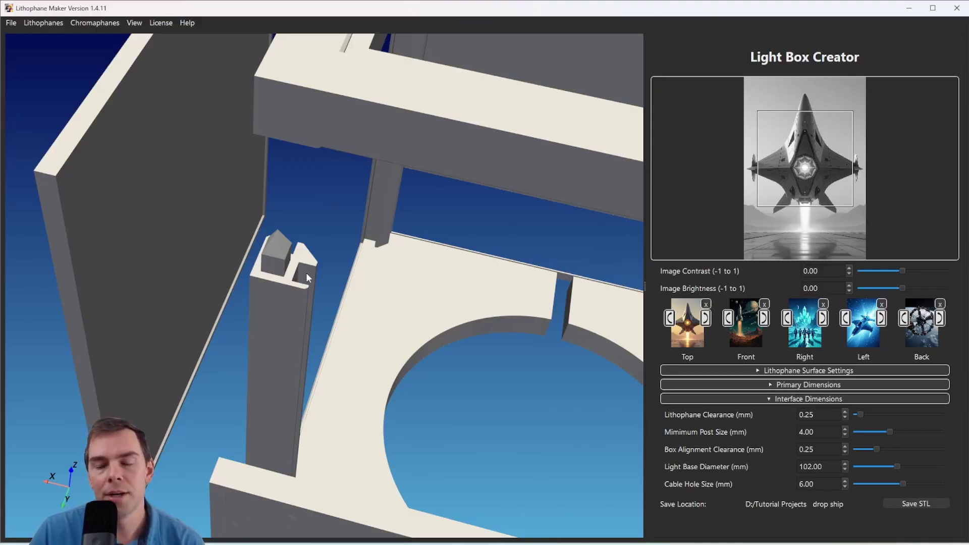
scroll(306, 273, down, 5)
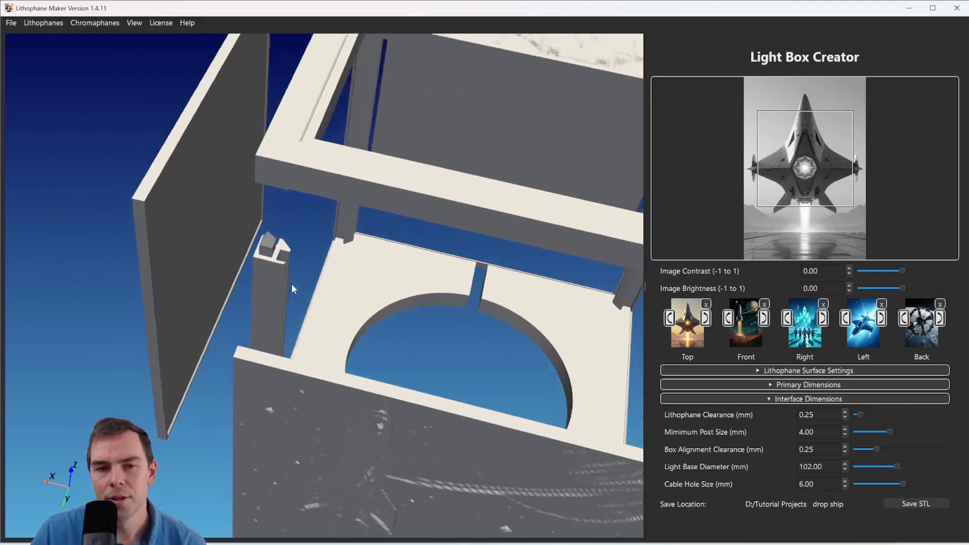
right_drag(291, 284, 187, 251)
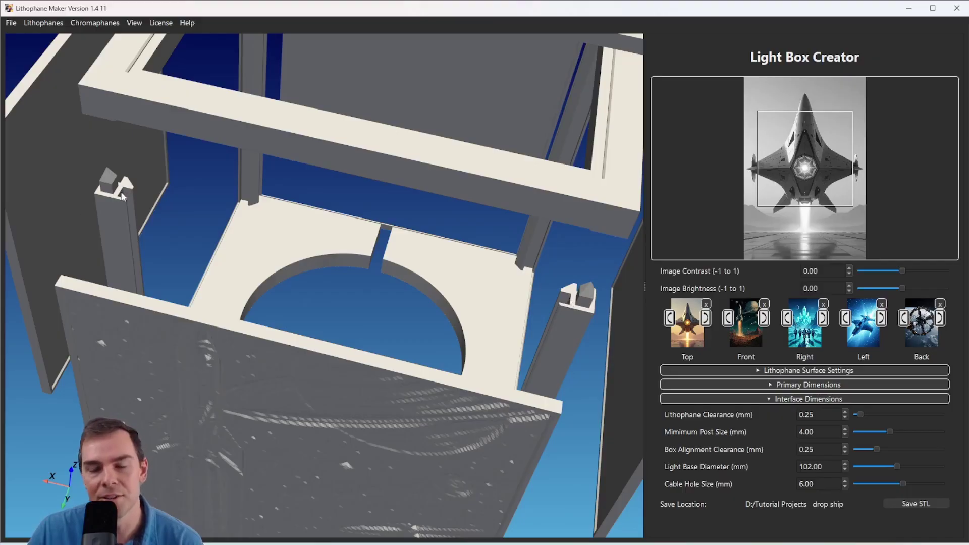
click(818, 385)
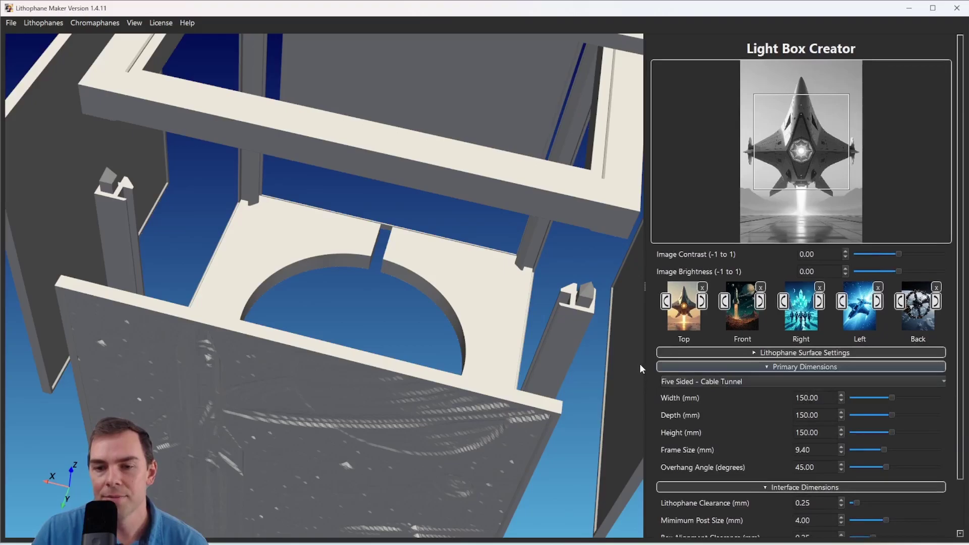
scroll(653, 369, down, 2)
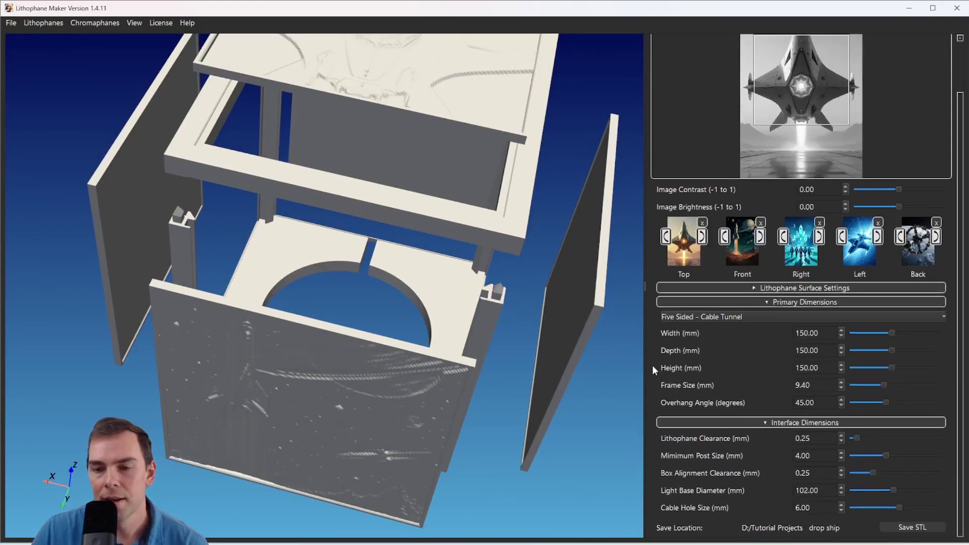
Try a Lithophane Clearance of 1.42 mm and inspect the panels and corner posts
click(863, 440)
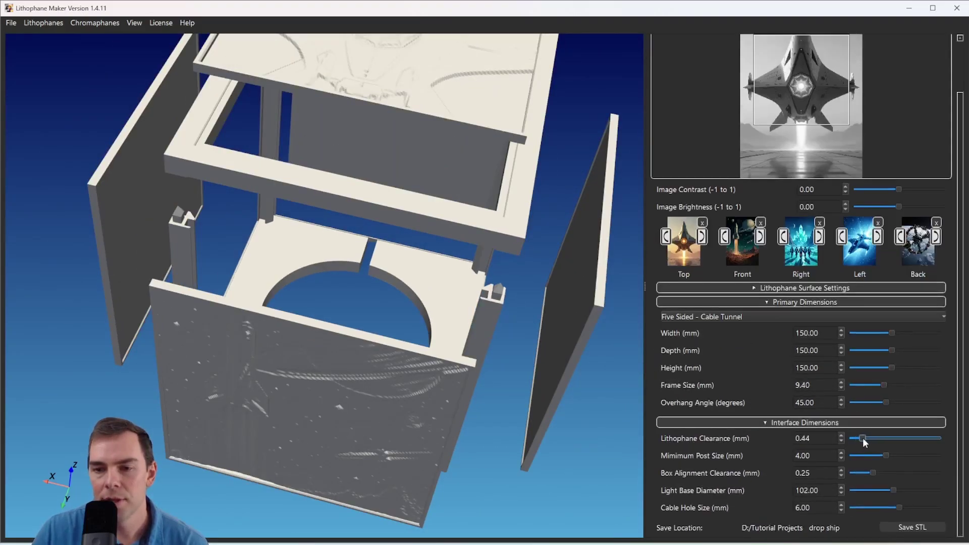
drag(864, 442, 893, 442)
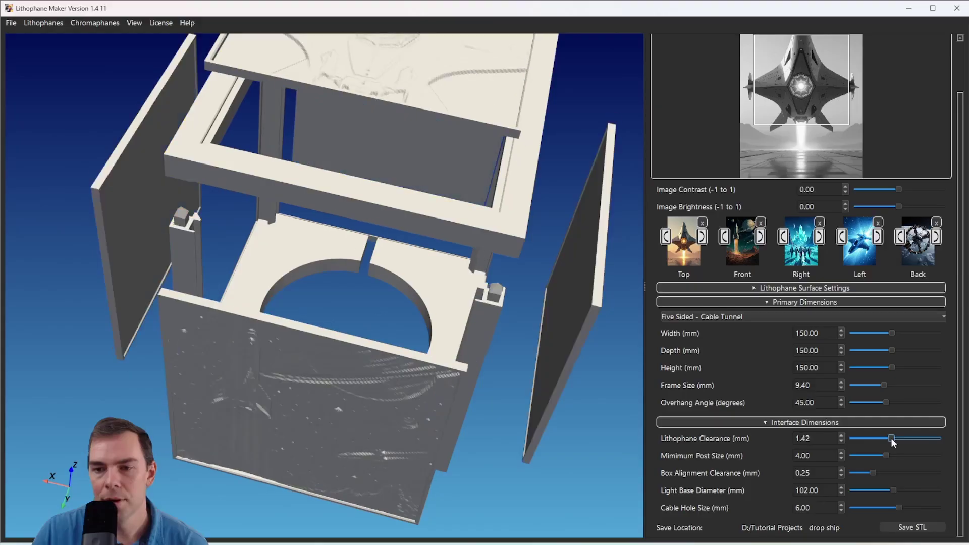
scroll(487, 302, up, 2)
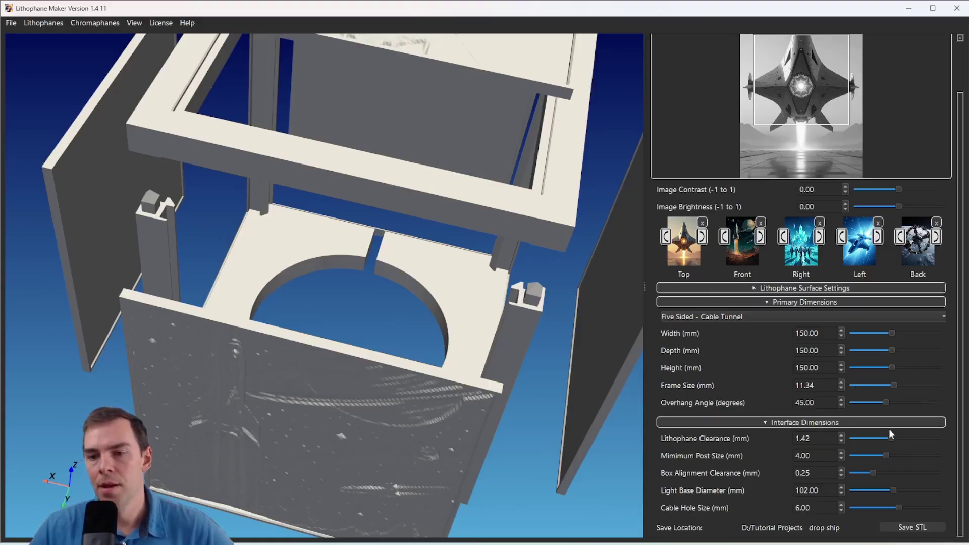
Set the Lithophane Clearance to 0.25 mm
drag(824, 439, 793, 439)
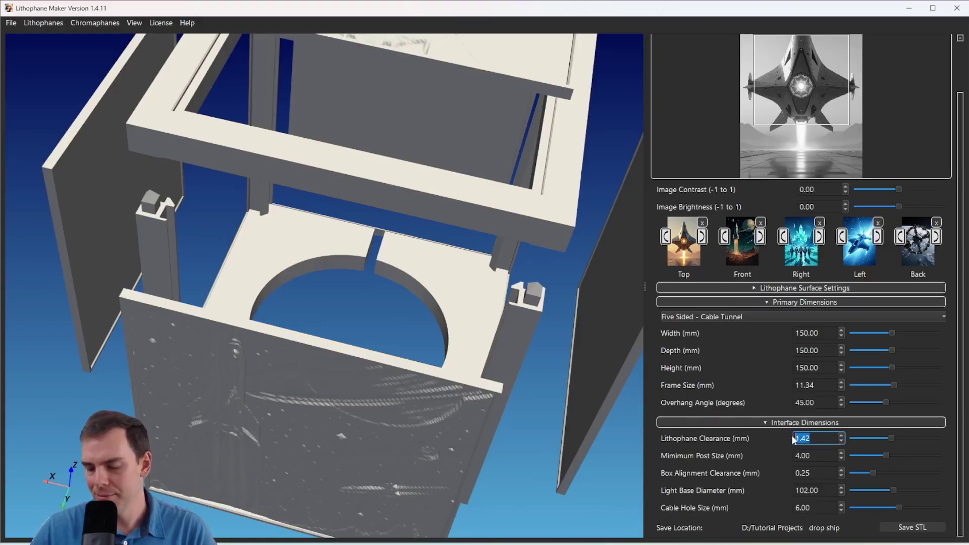
text(0.25)
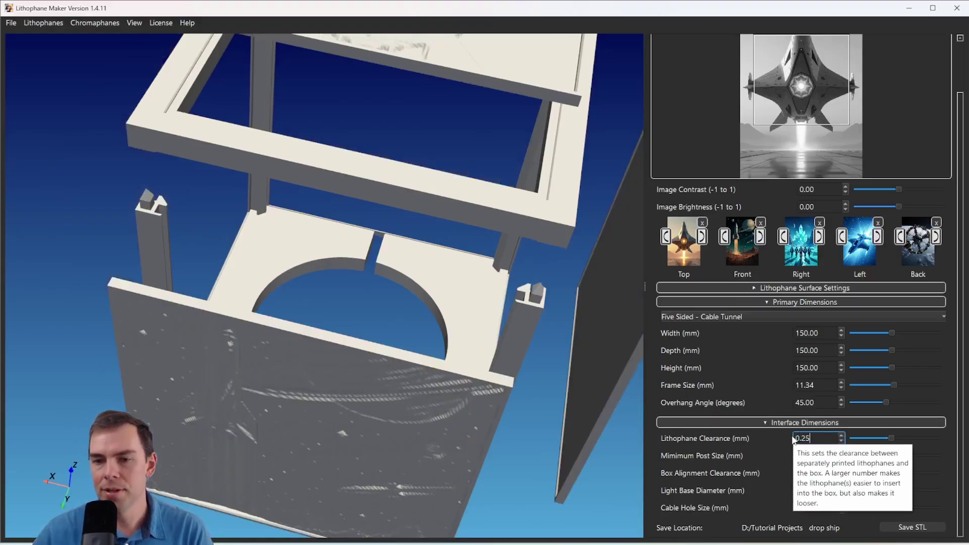
key(Return)
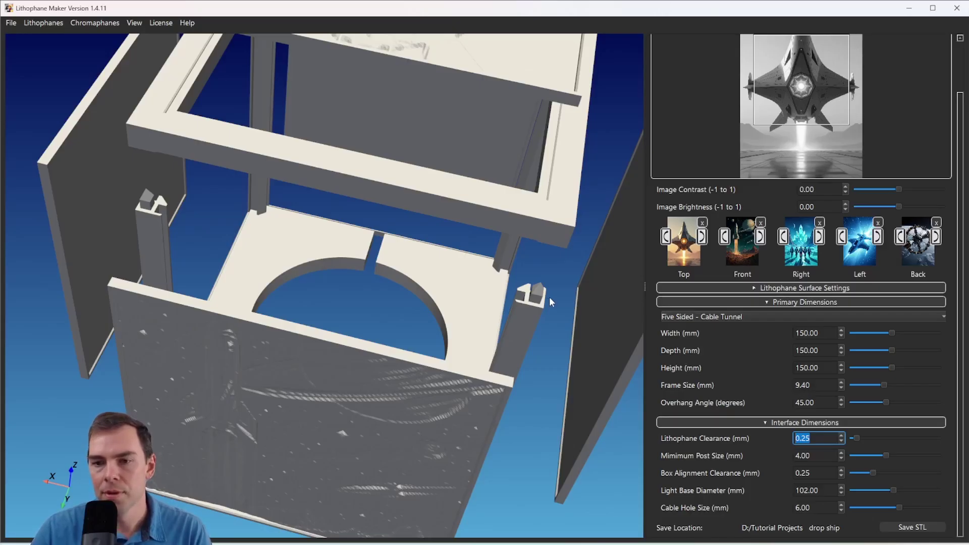
click(791, 444)
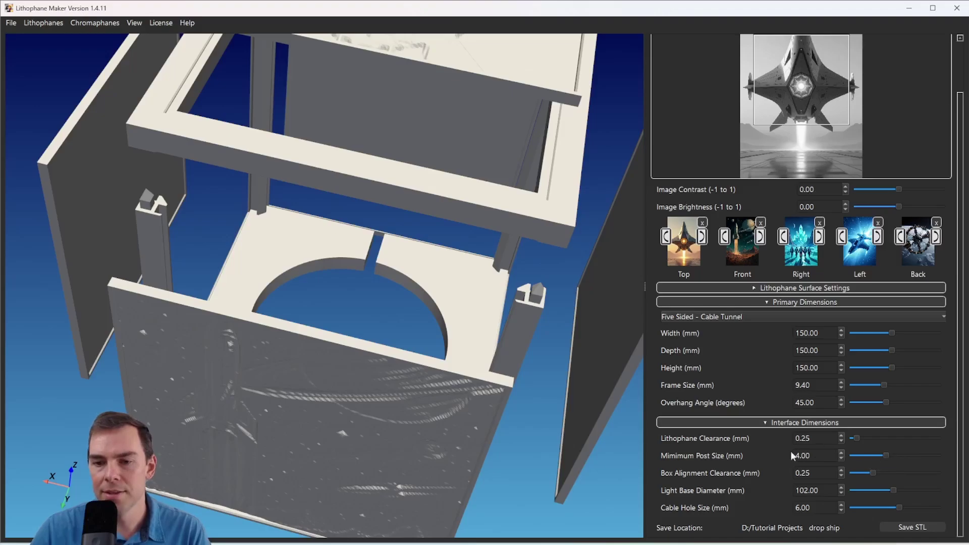
Read the description of Minimum Post Size and examine the square alignment peg on a corner post up close
mouse_move(709, 453)
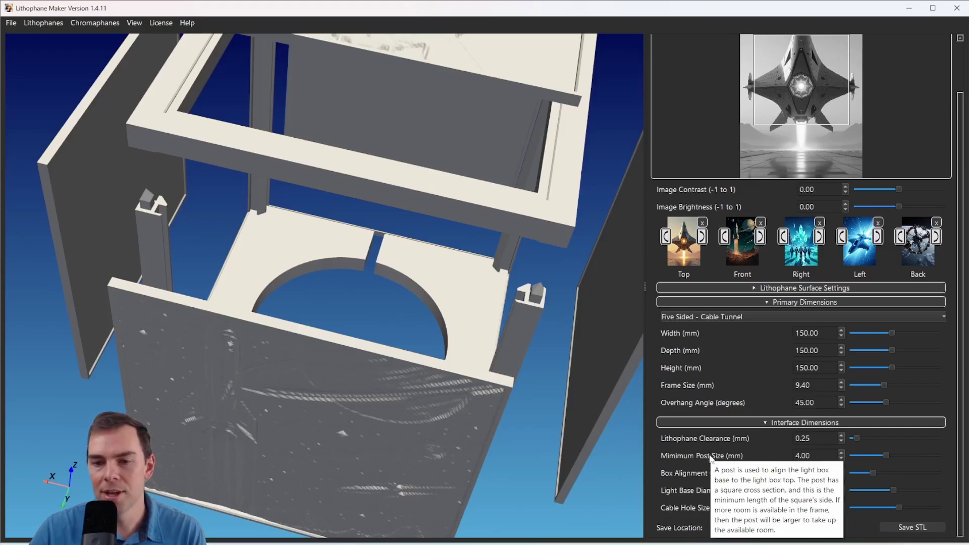
drag(558, 293, 342, 292)
scroll(438, 272, up, 5)
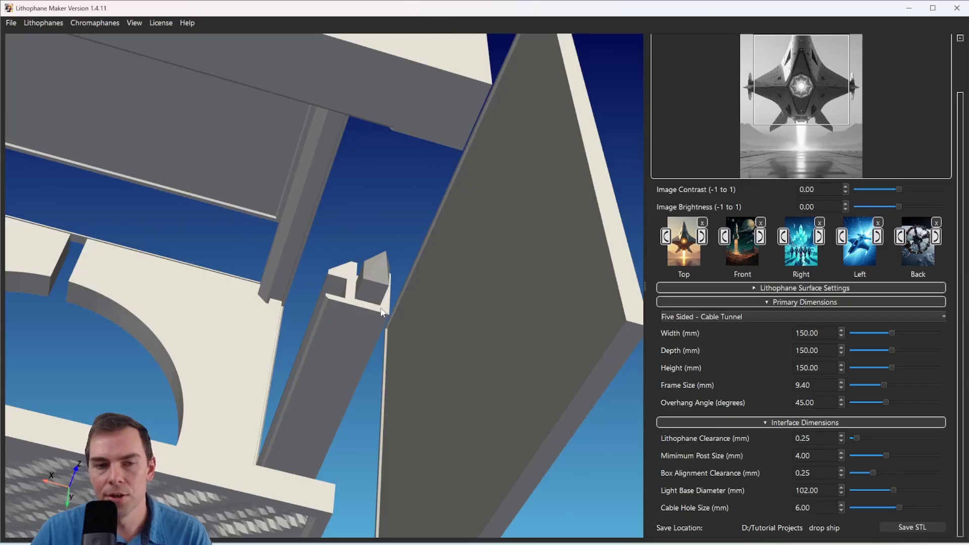
scroll(381, 307, up, 5)
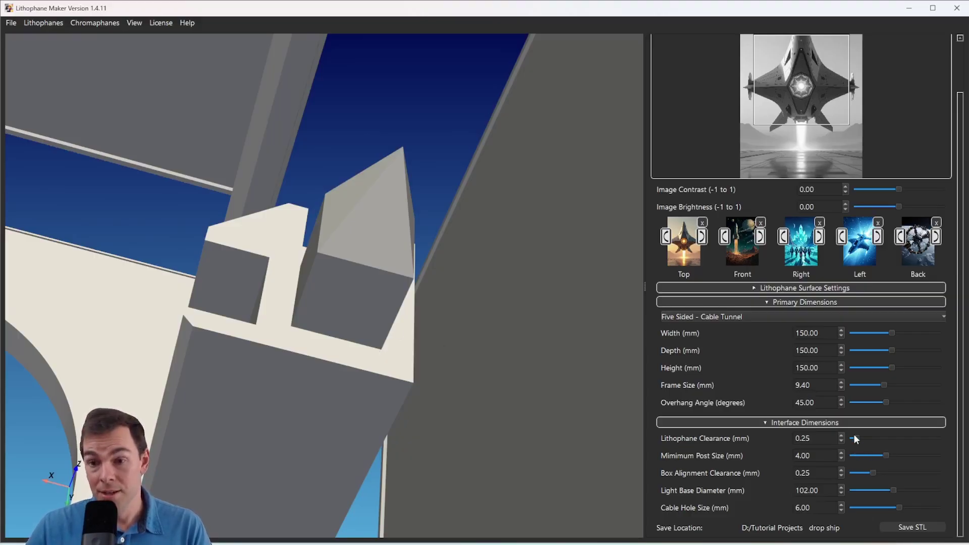
Compare the alignment peg on the corner post at frame sizes of 14.96 and 9.40 mm
drag(885, 386, 913, 386)
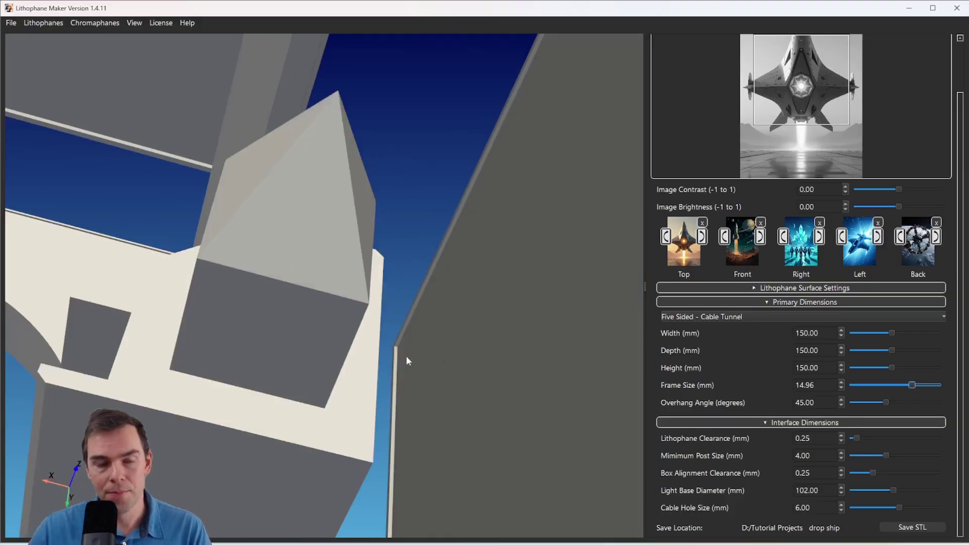
scroll(329, 369, down, 2)
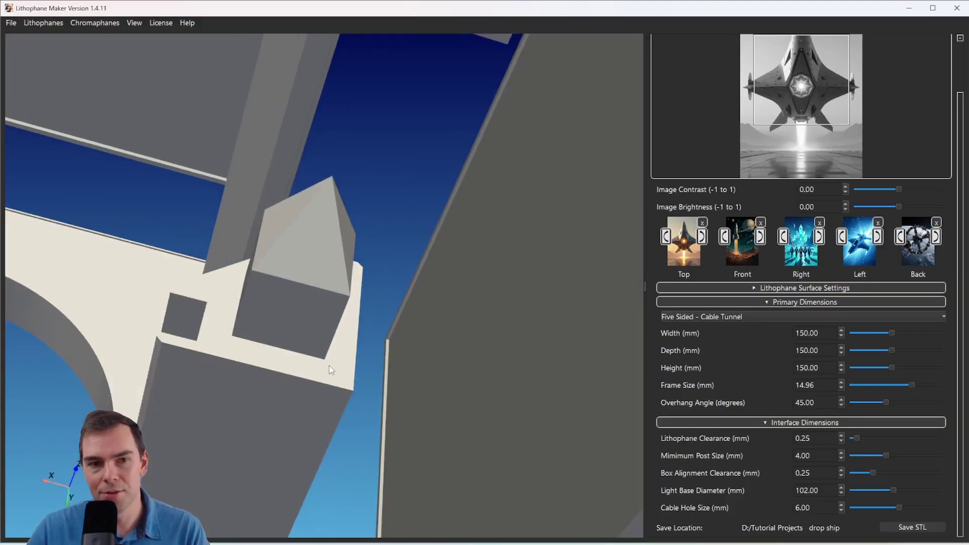
scroll(329, 366, down, 1)
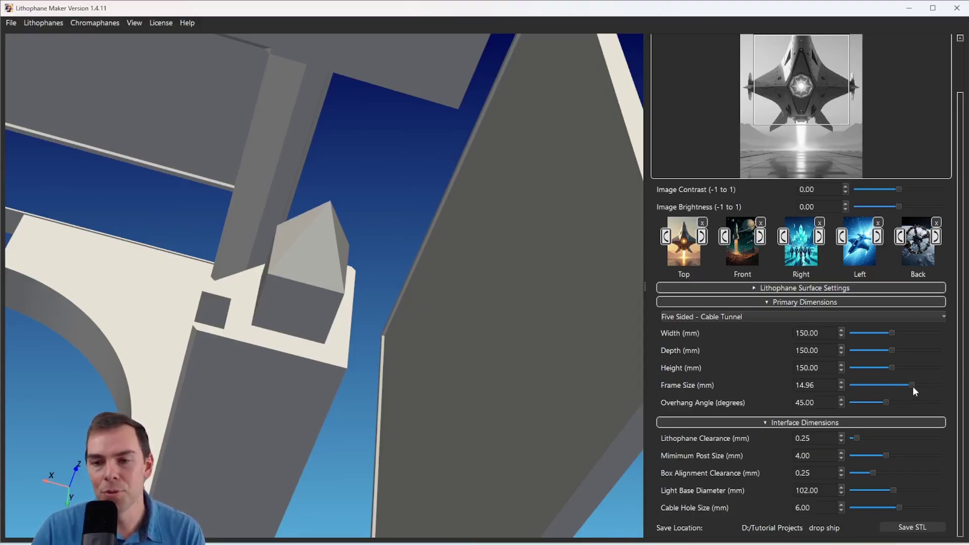
drag(912, 387, 877, 390)
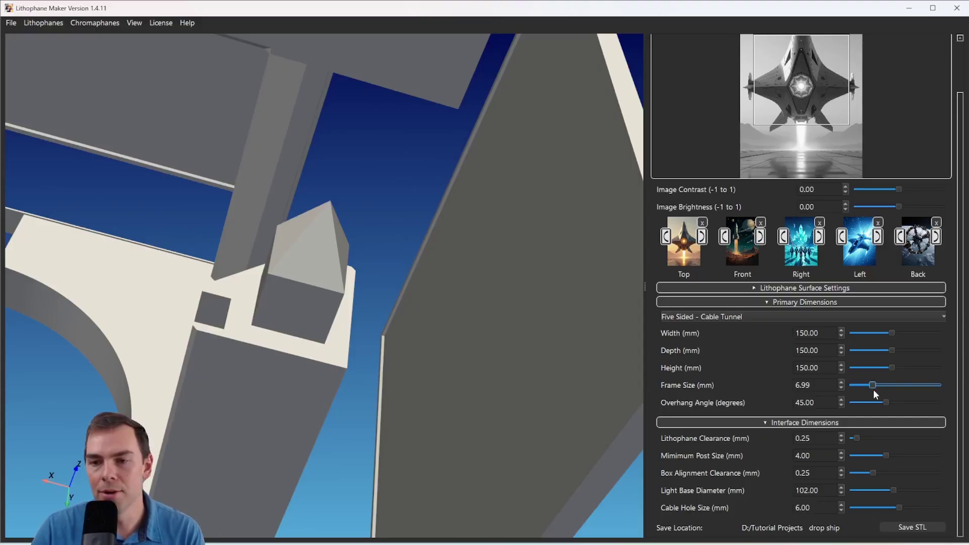
click(874, 389)
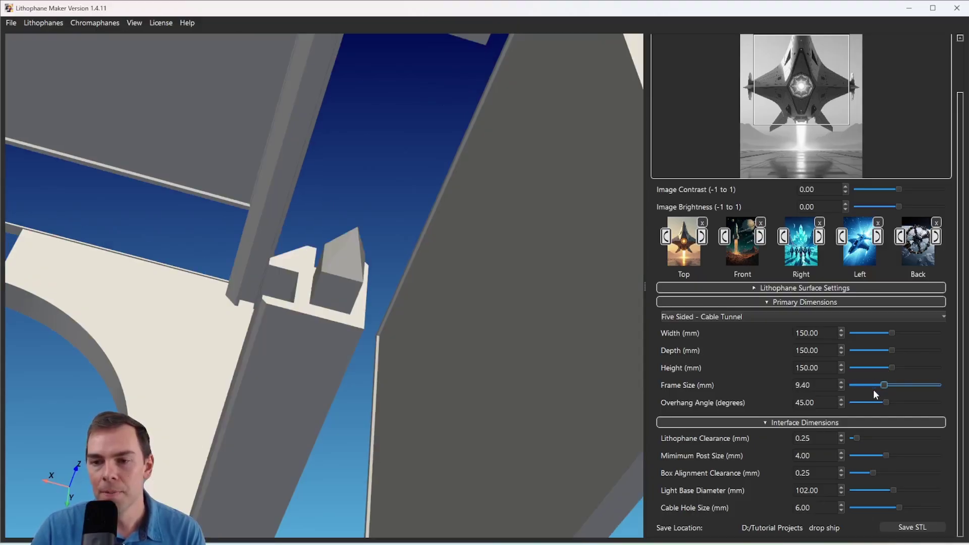
Examine the corner post's alignment peg and the underside of the top frame, and review the Minimum Post Size setting
double_click(802, 455)
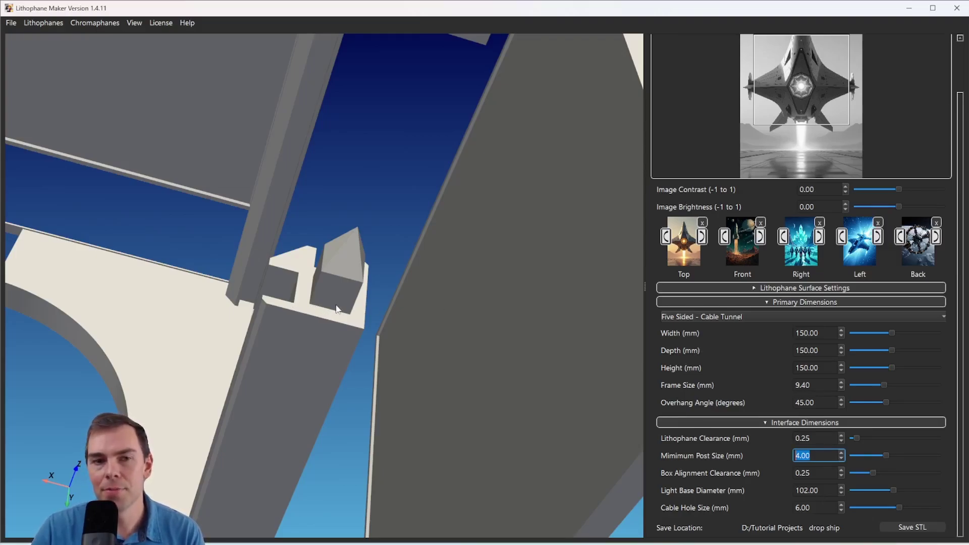
scroll(382, 365, down, 5)
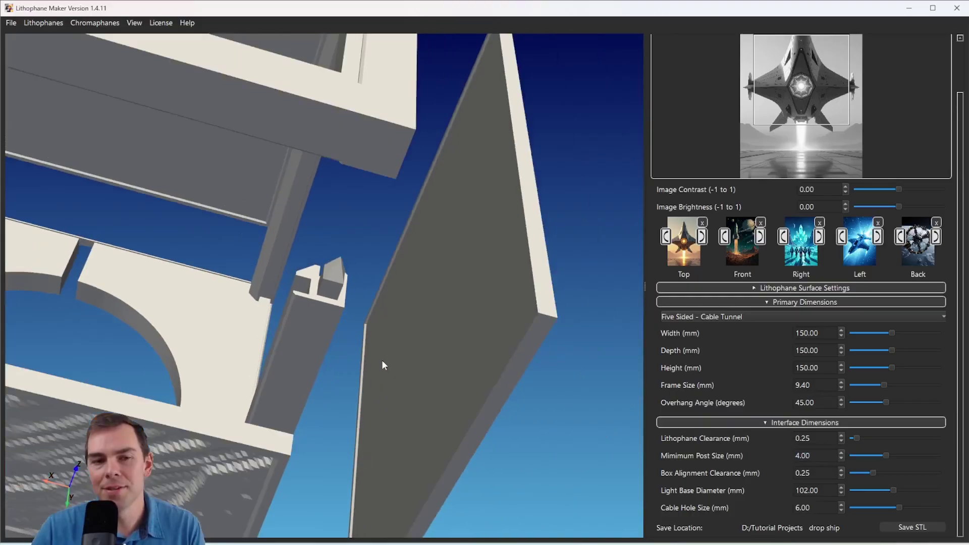
drag(324, 283, 325, 114)
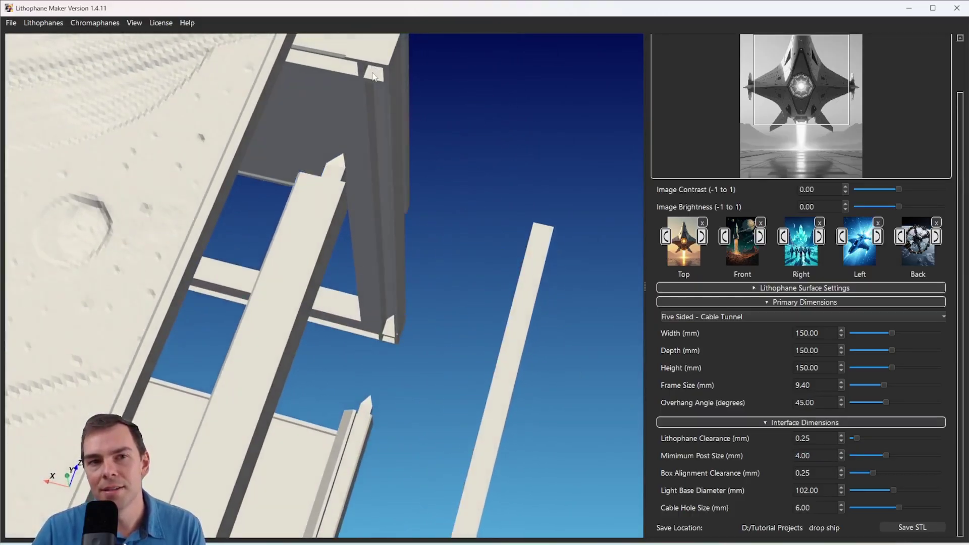
drag(353, 87, 332, 265)
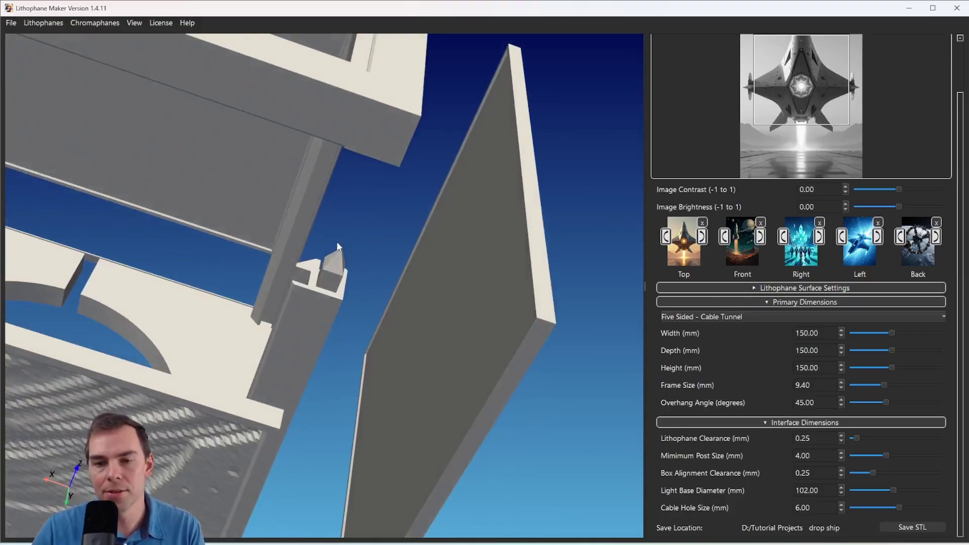
scroll(337, 245, up, 1)
scroll(337, 246, up, 1)
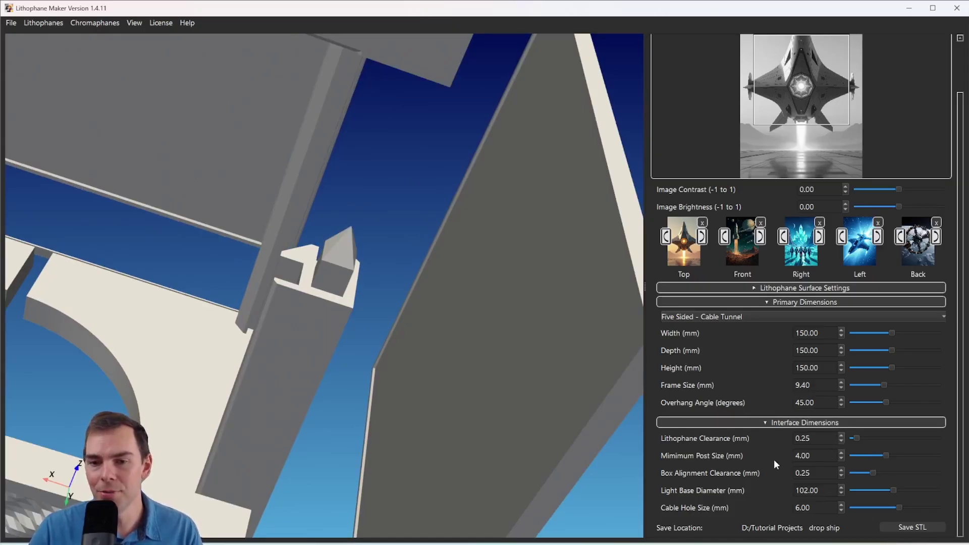
drag(816, 456, 795, 455)
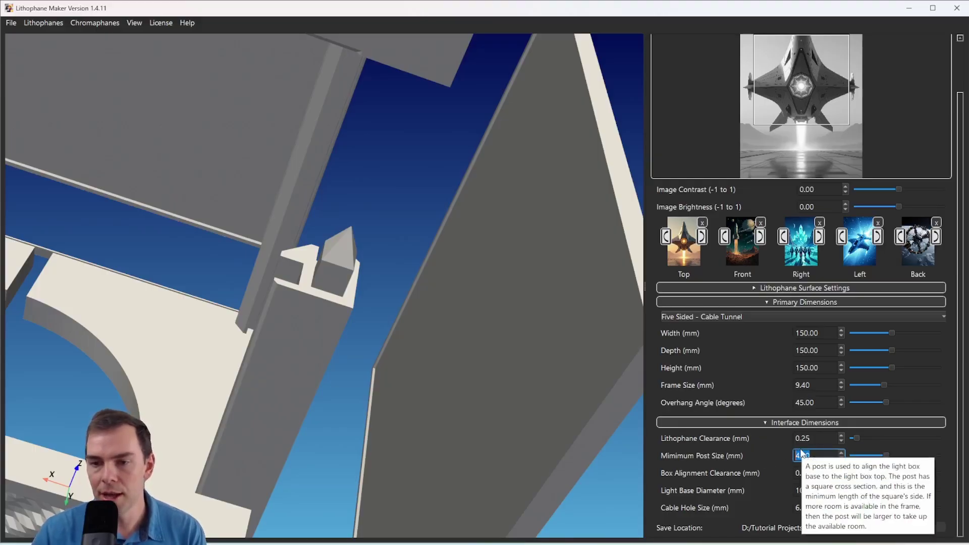
Set the Box Alignment Clearance to 0 and read the setting's description
click(821, 474)
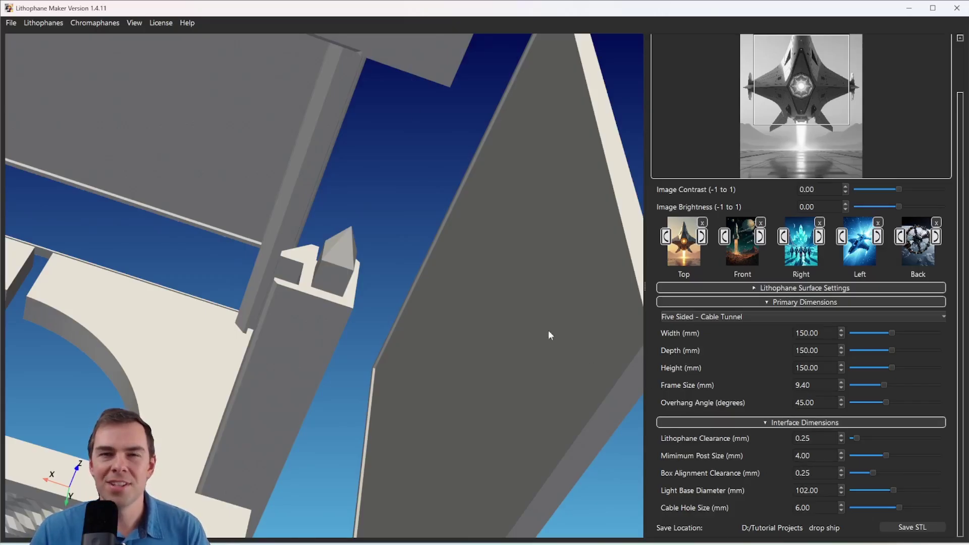
drag(401, 286, 363, 178)
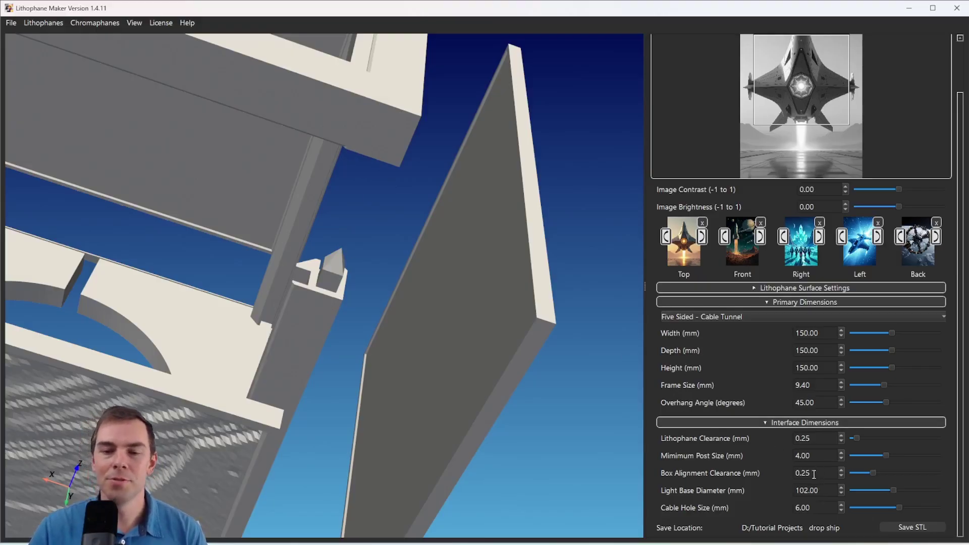
scroll(365, 260, down, 3)
scroll(300, 201, down, 2)
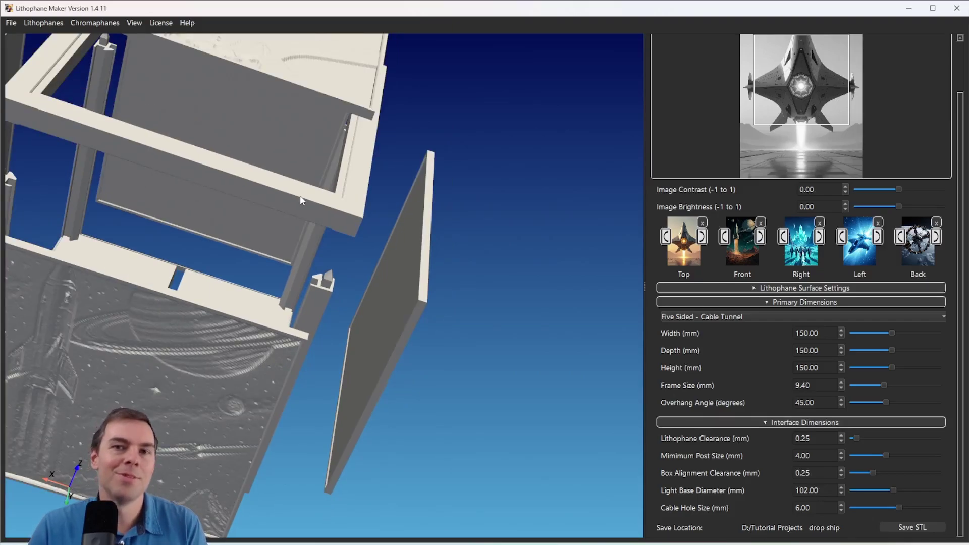
double_click(803, 473)
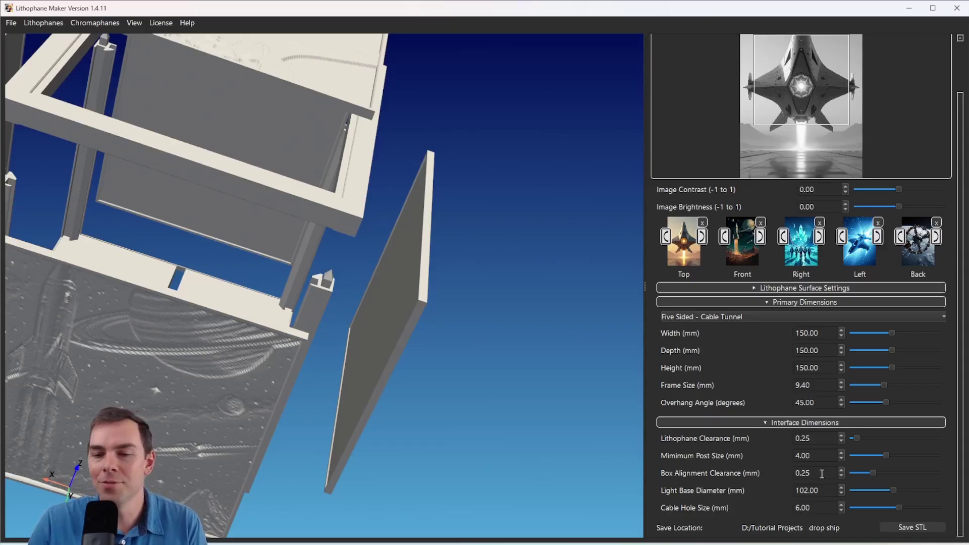
text(0)
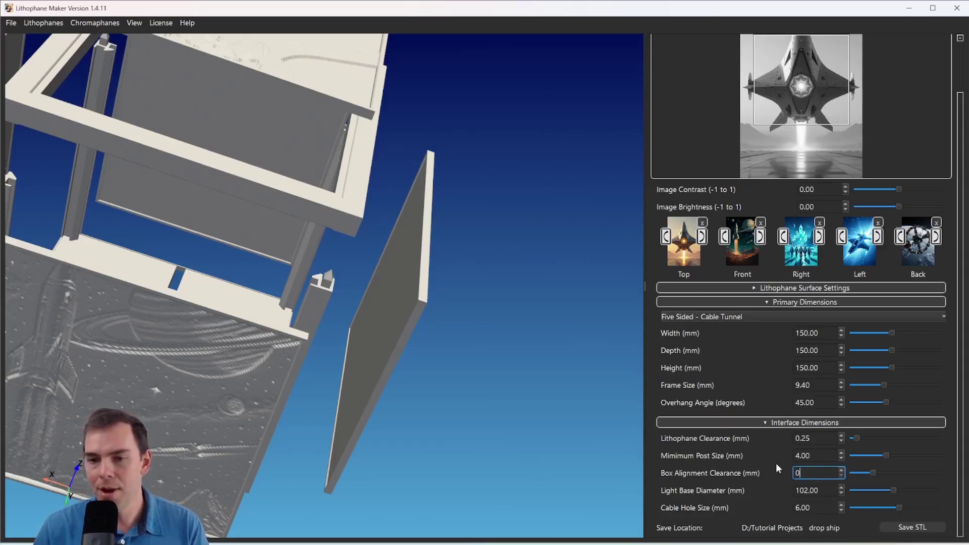
key(Return)
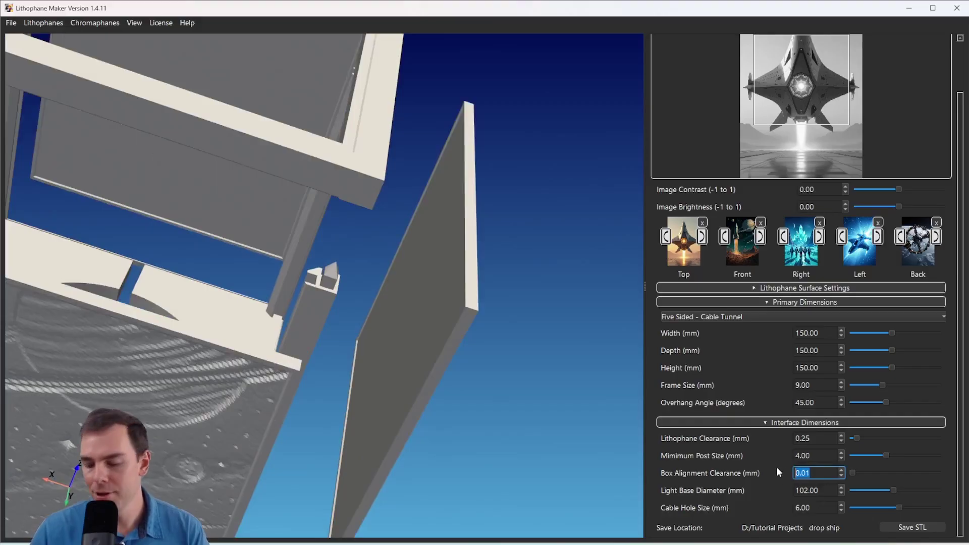
mouse_move(777, 472)
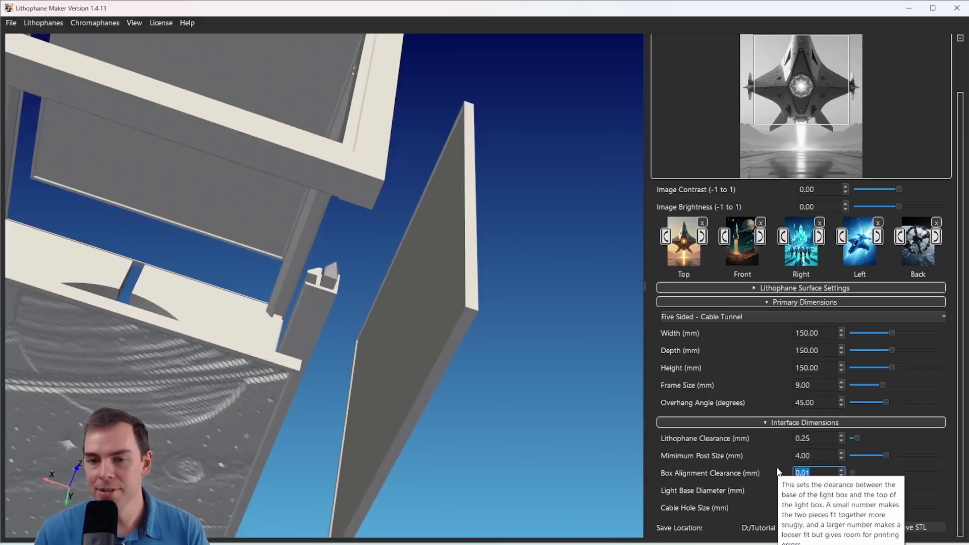
Compare the corner post and frame at Box Alignment Clearance values of 0, 1 and 0.01 mm
click(817, 473)
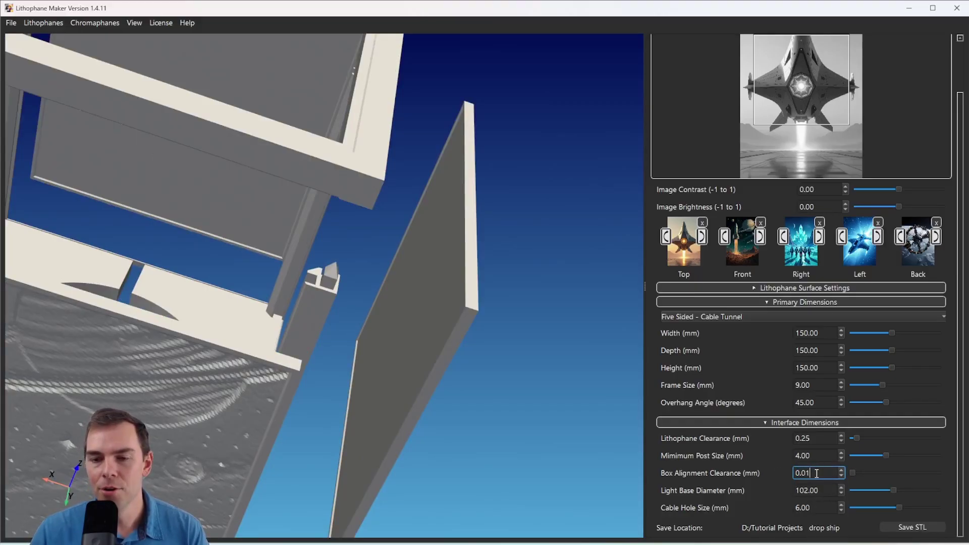
double_click(815, 473)
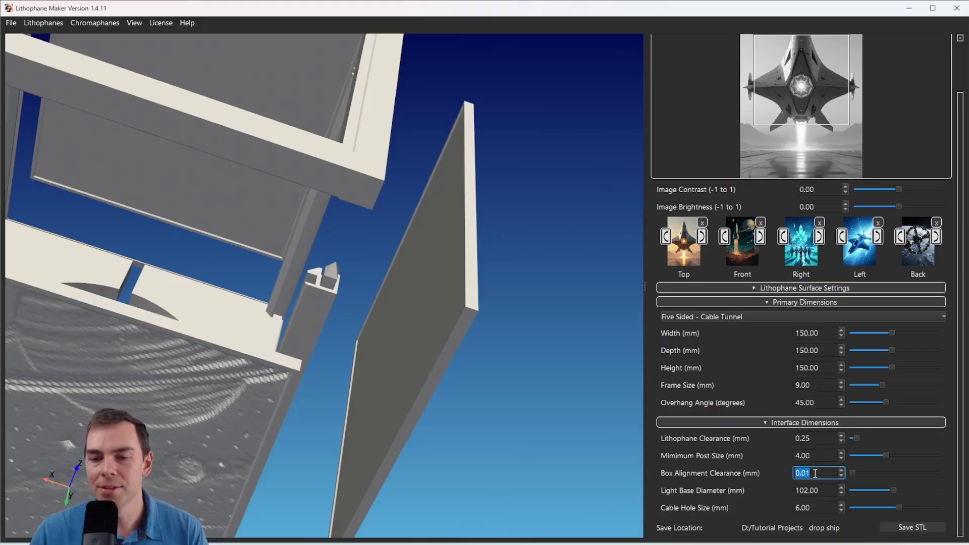
text(0)
key(Return)
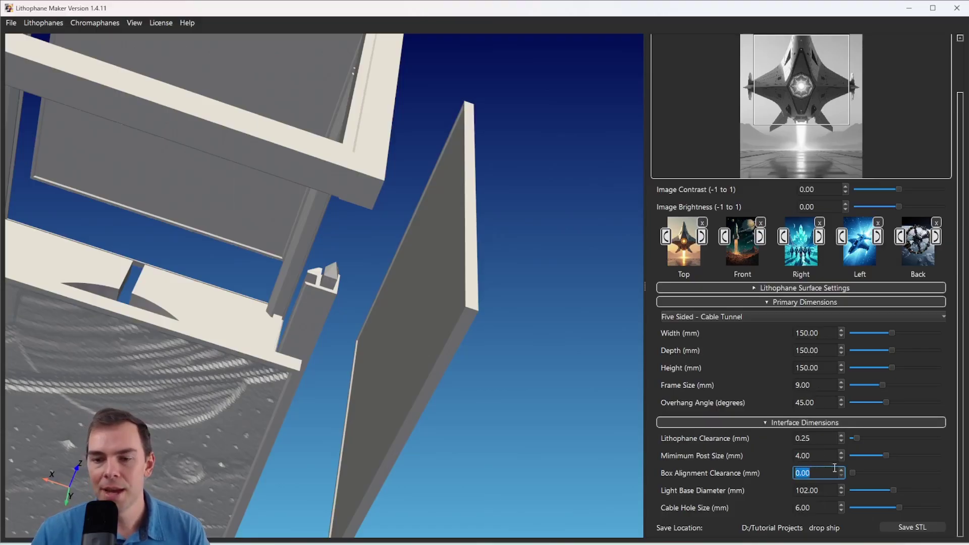
text(1)
key(Return)
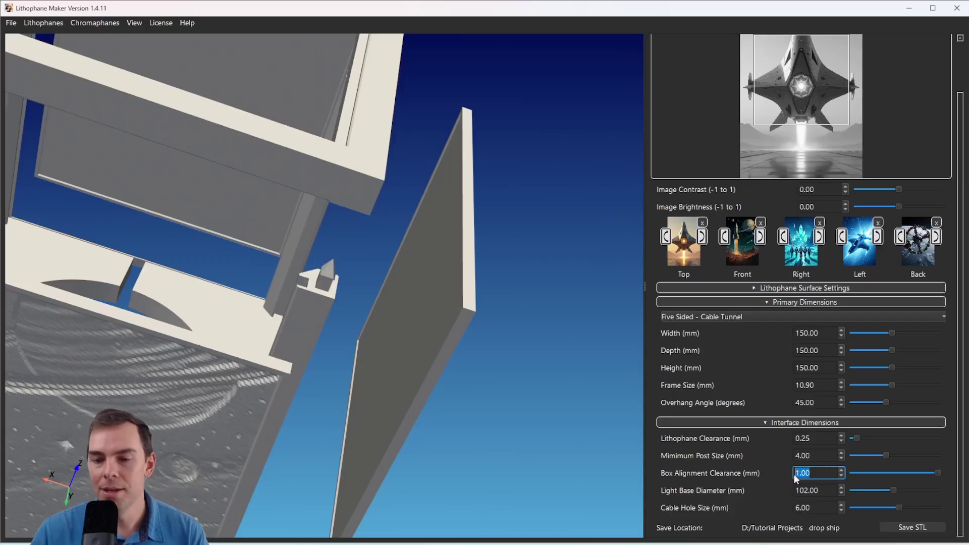
text(0.01)
key(Return)
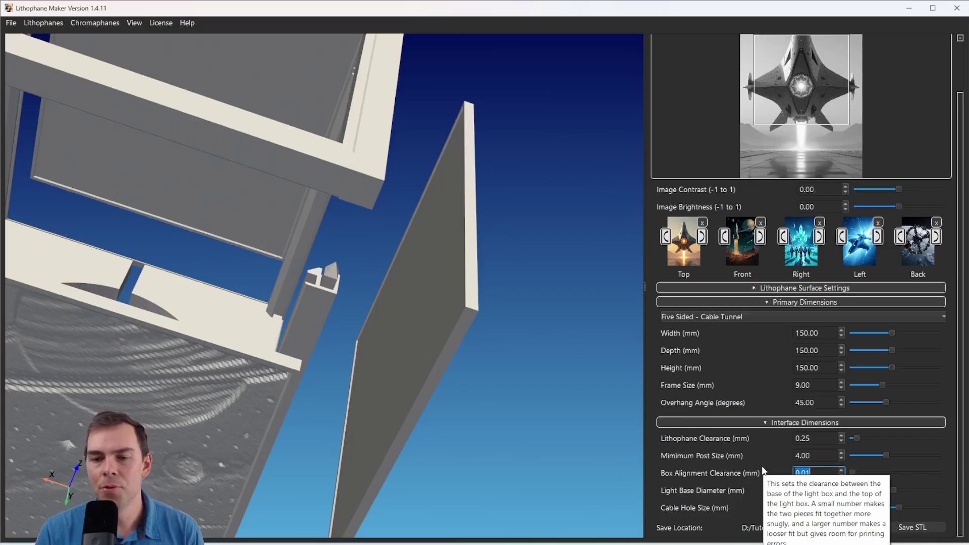
Set the Box Alignment Clearance back to 0 mm
click(824, 472)
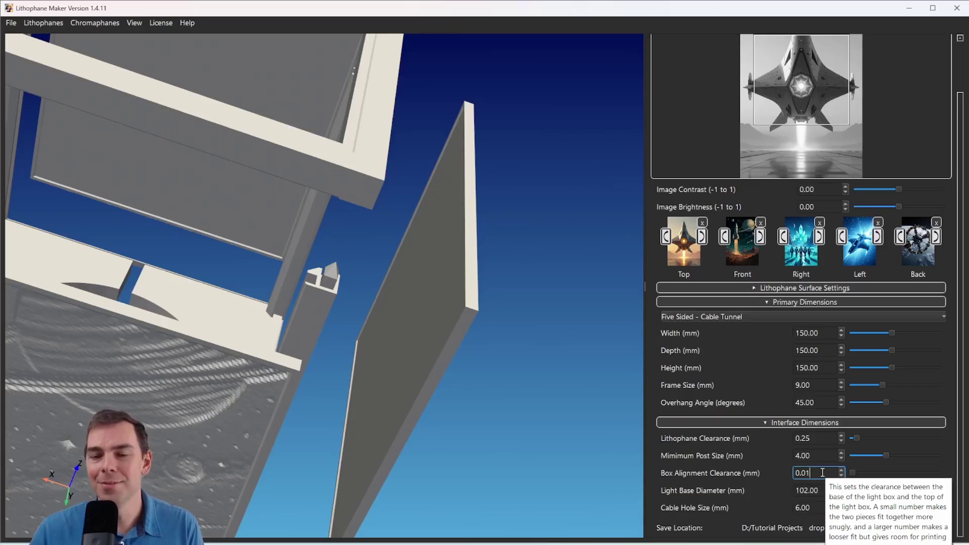
drag(821, 473, 793, 474)
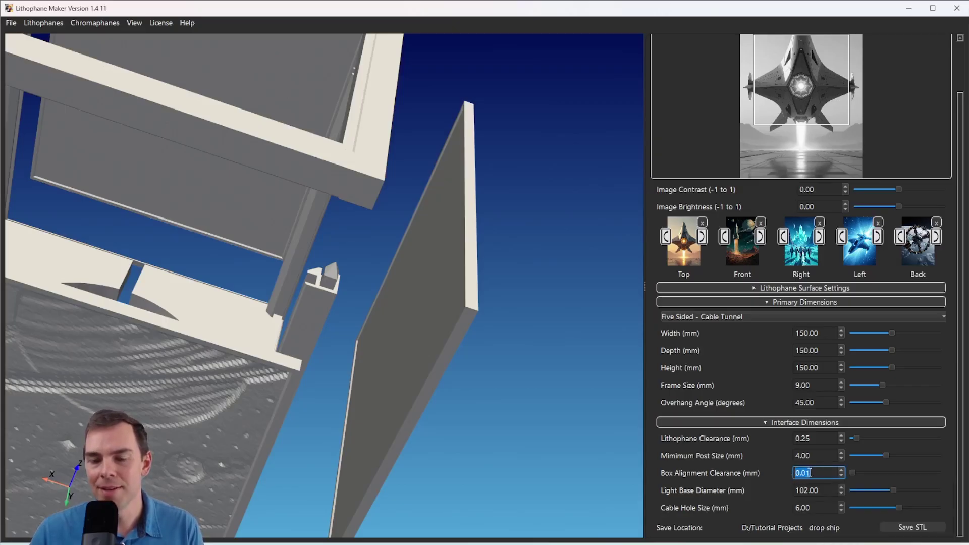
text(0)
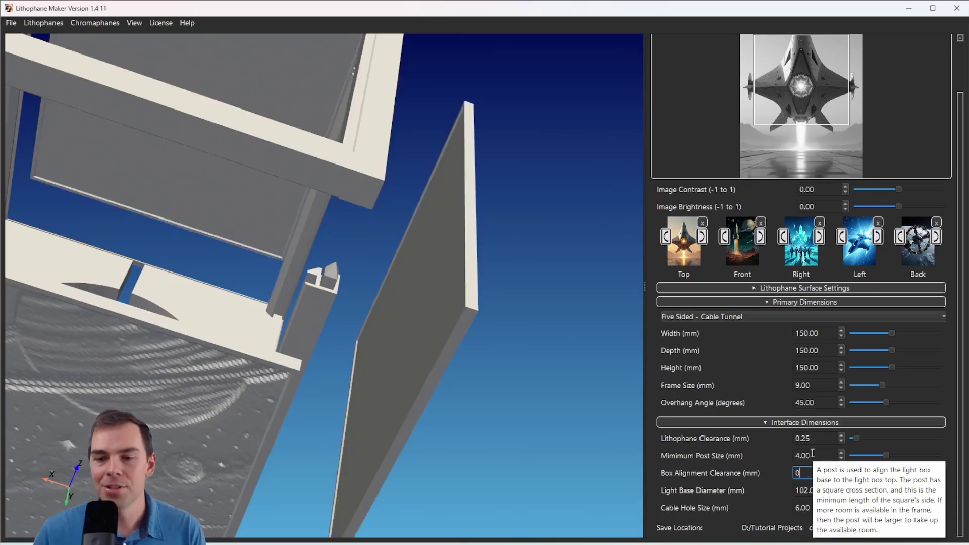
key(Return)
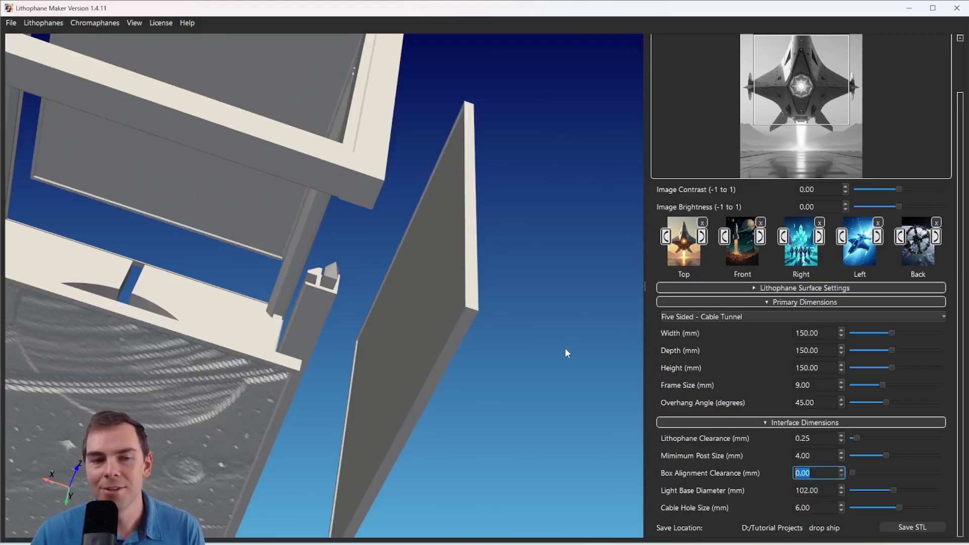
Set the Box Alignment Clearance to 0.25 mm
double_click(807, 473)
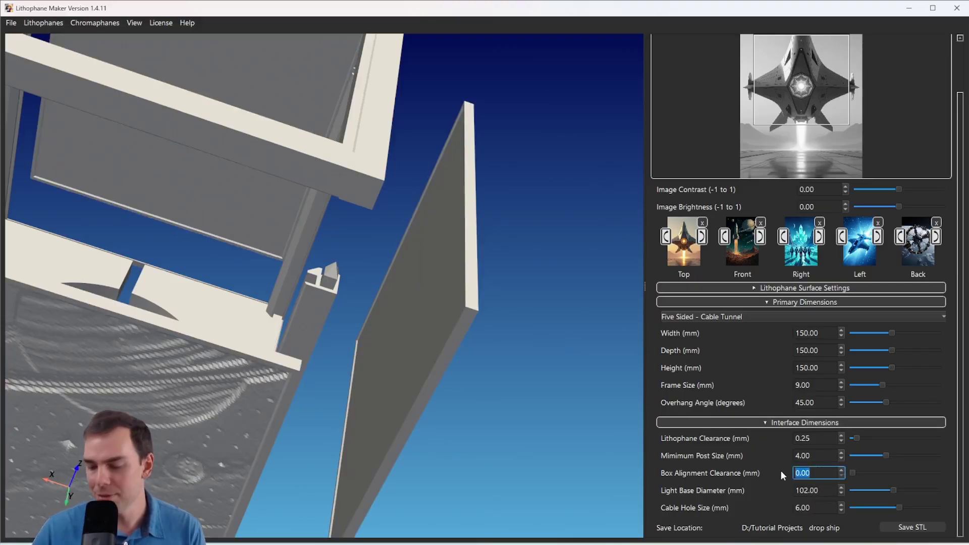
text(0.25)
key(Return)
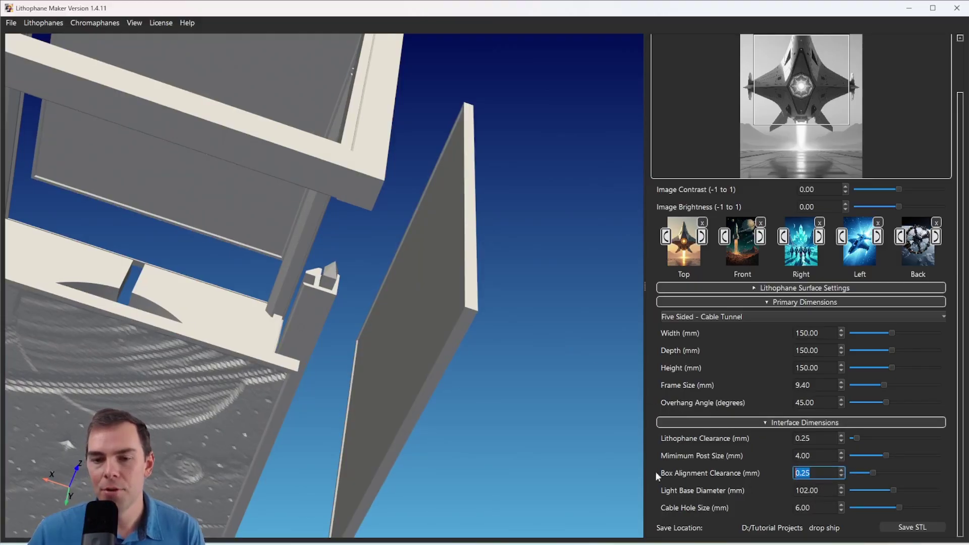
Set the Light Base Diameter of the box's circular base opening to 101.5 mm
scroll(411, 404, down, 5)
drag(410, 405, 378, 431)
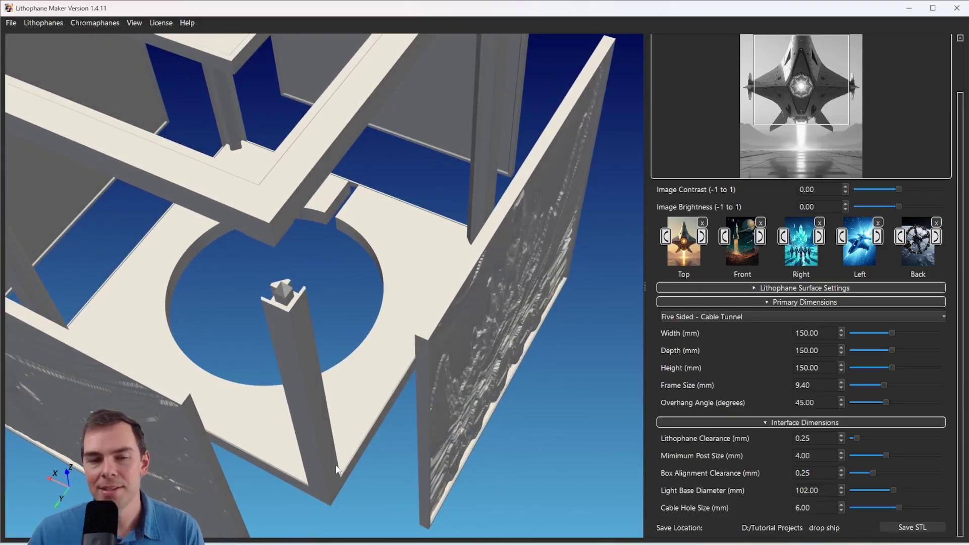
drag(337, 469, 312, 454)
triple_click(820, 492)
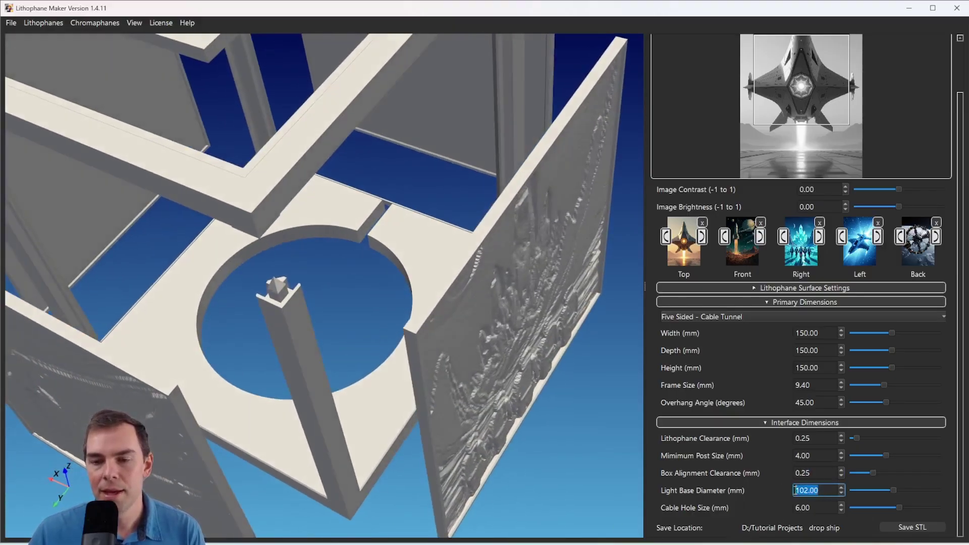
text(101.5)
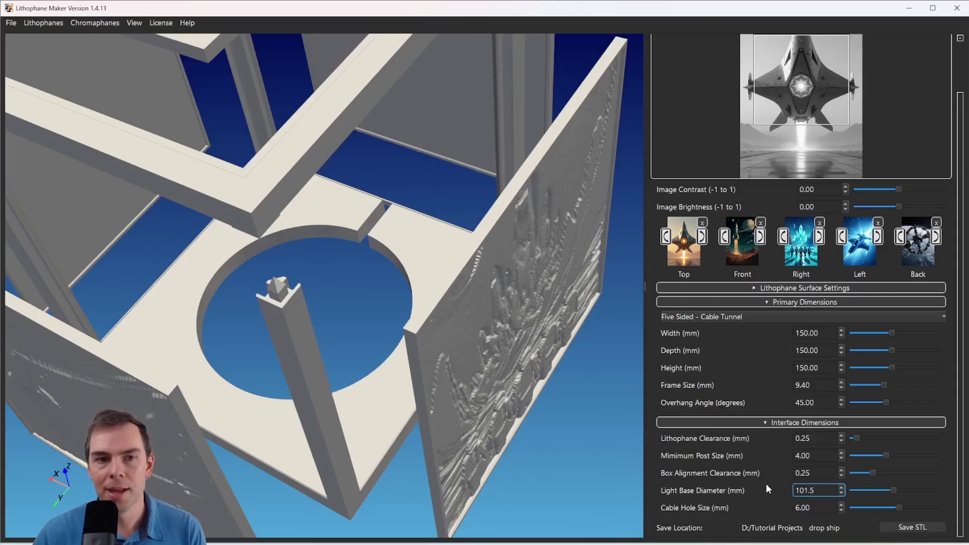
key(Return)
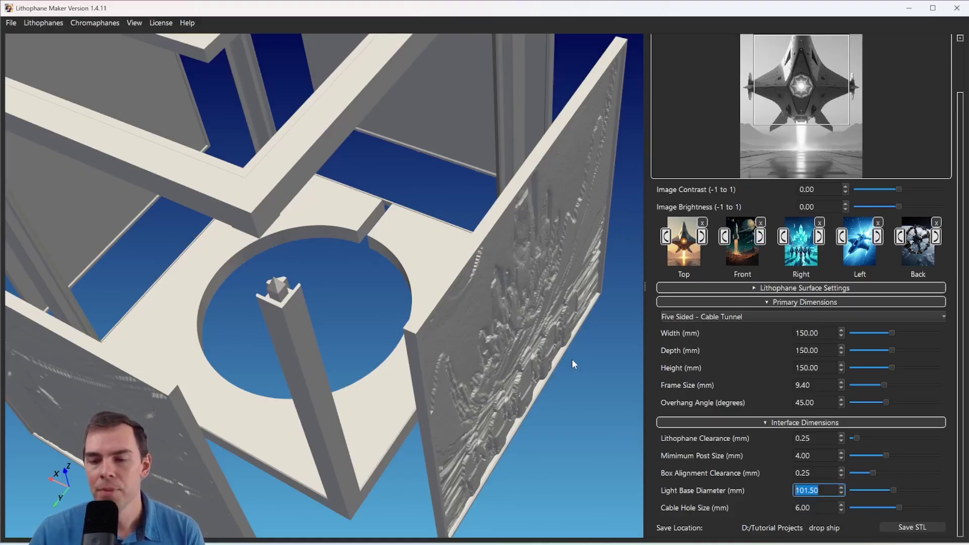
key(Return)
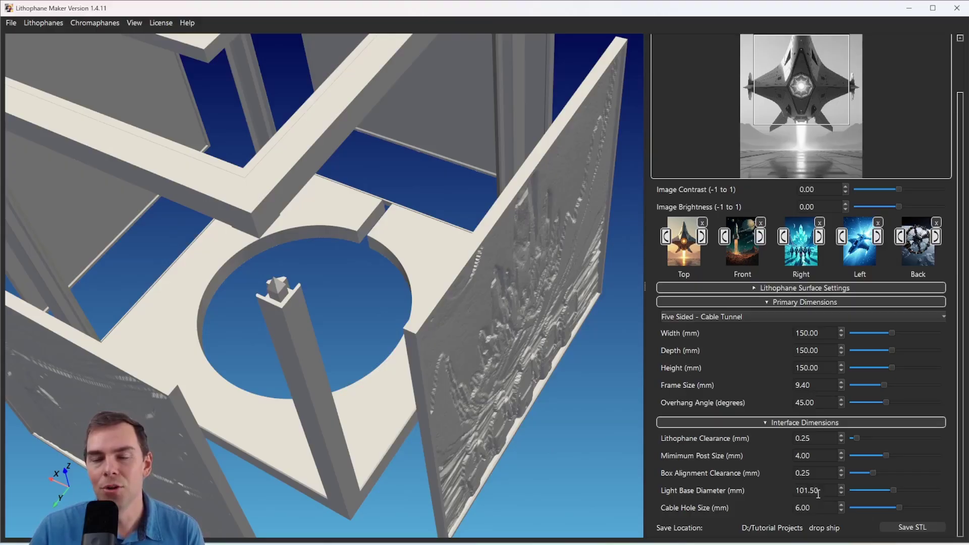
Try a Light Base Diameter of 50 mm and inspect the opening in the base
drag(818, 493, 798, 491)
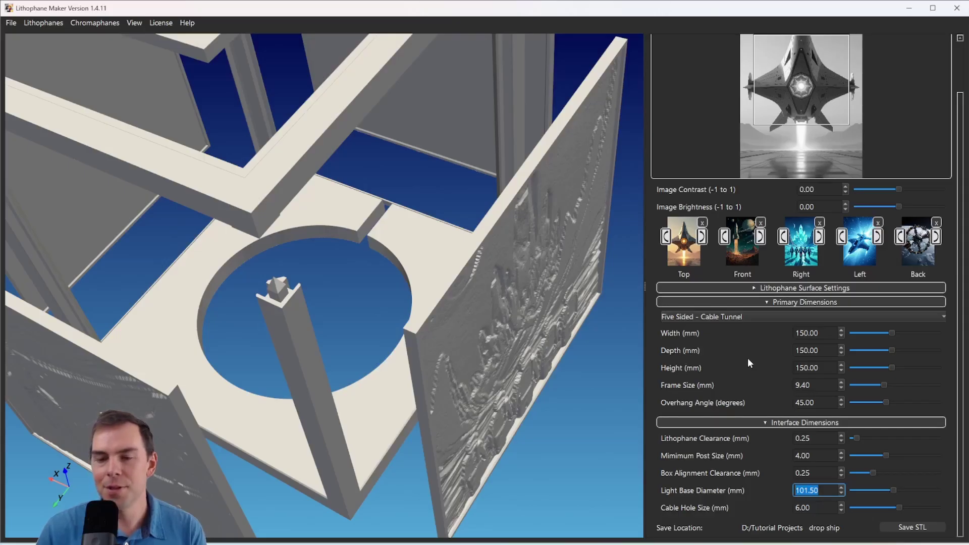
text(50)
key(Return)
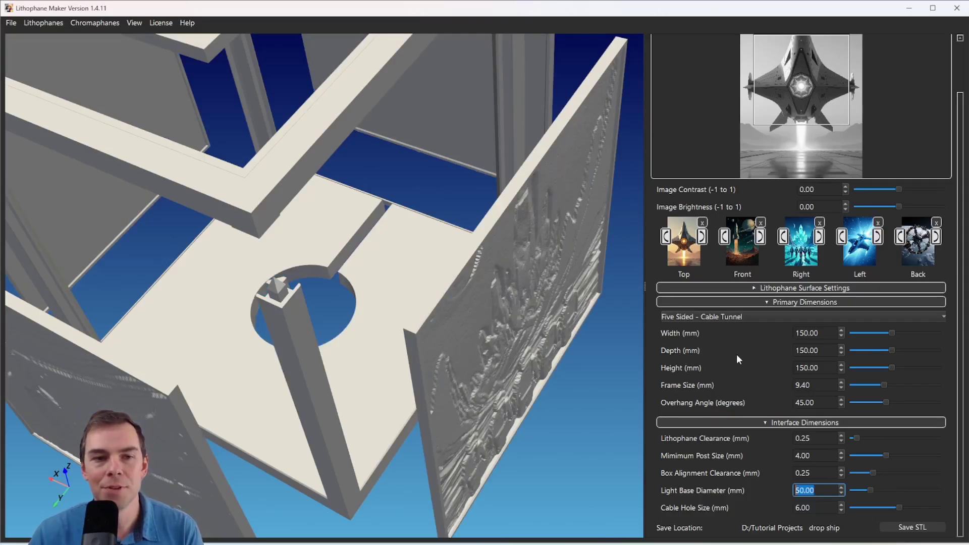
drag(352, 313, 292, 301)
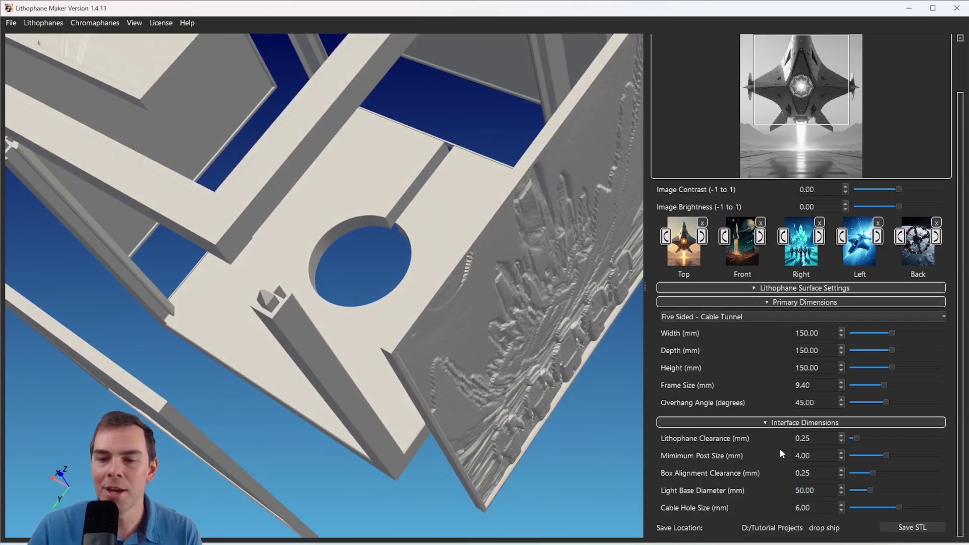
Restore the Light Base Diameter to 101.5 mm and examine the cable slot in the base
double_click(807, 490)
text(101.5)
key(Return)
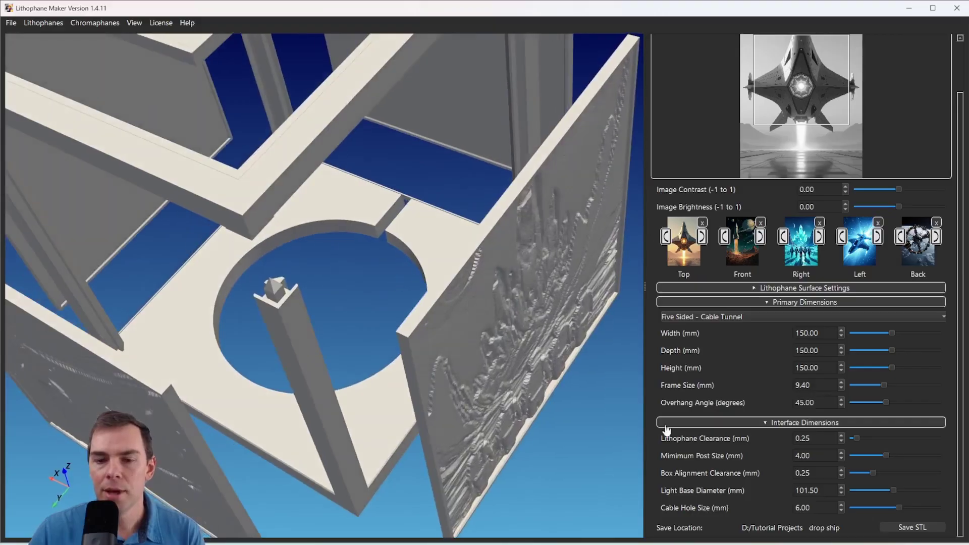
drag(326, 259, 224, 262)
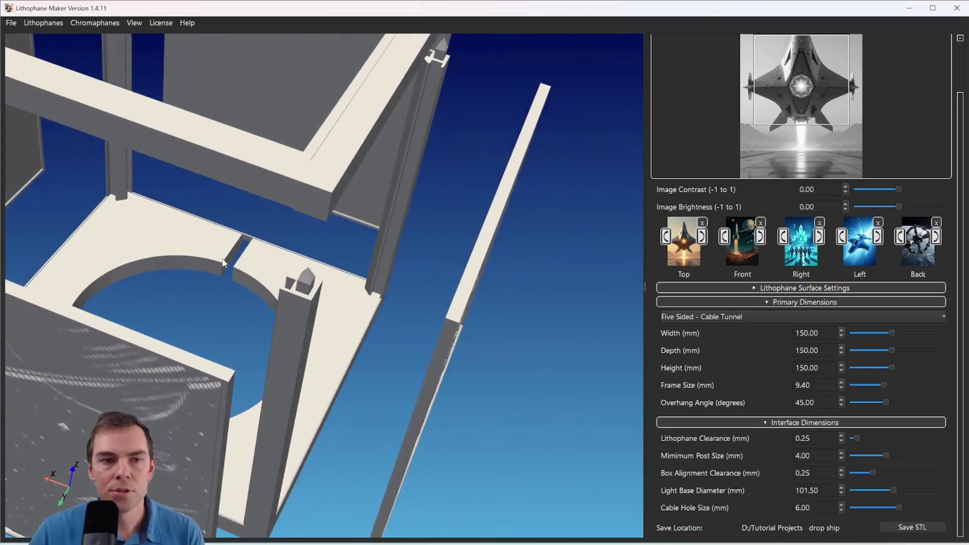
scroll(224, 263, up, 5)
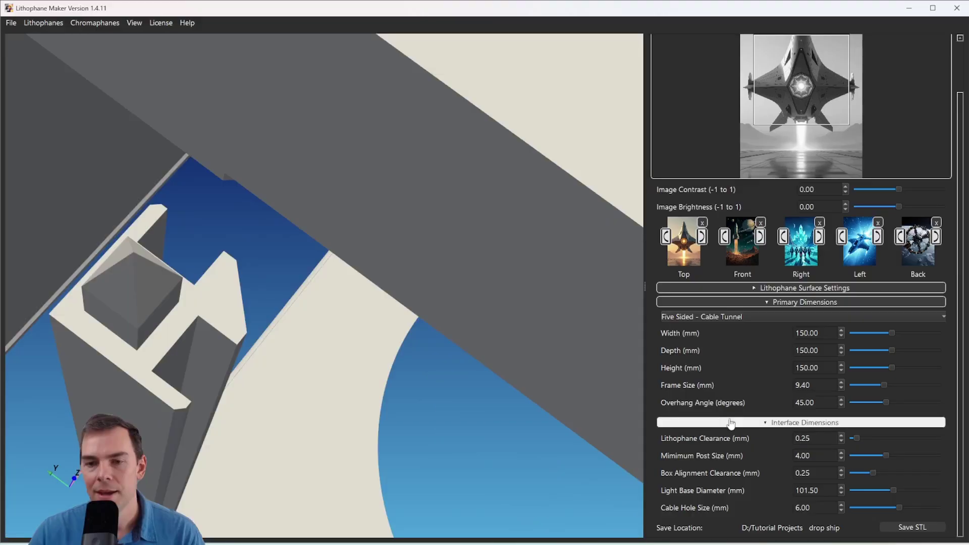
Collapse and reopen the Primary and Interface Dimensions, and expand the Lithophane Surface Settings
click(777, 423)
click(758, 383)
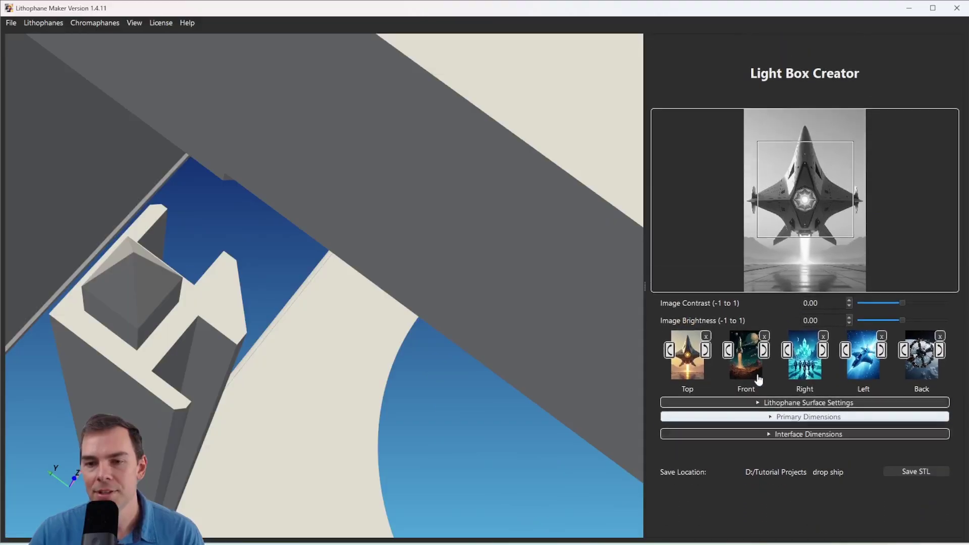
click(773, 434)
click(780, 391)
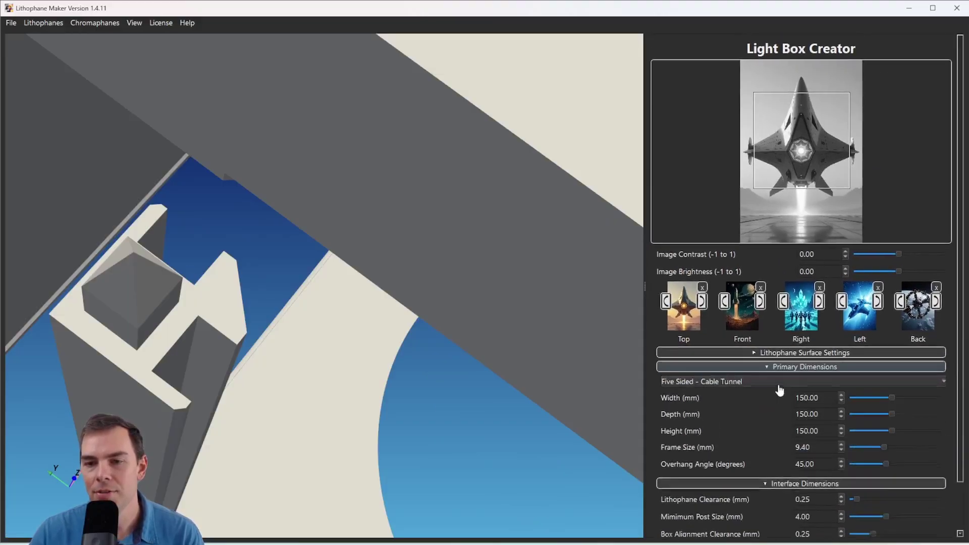
click(780, 353)
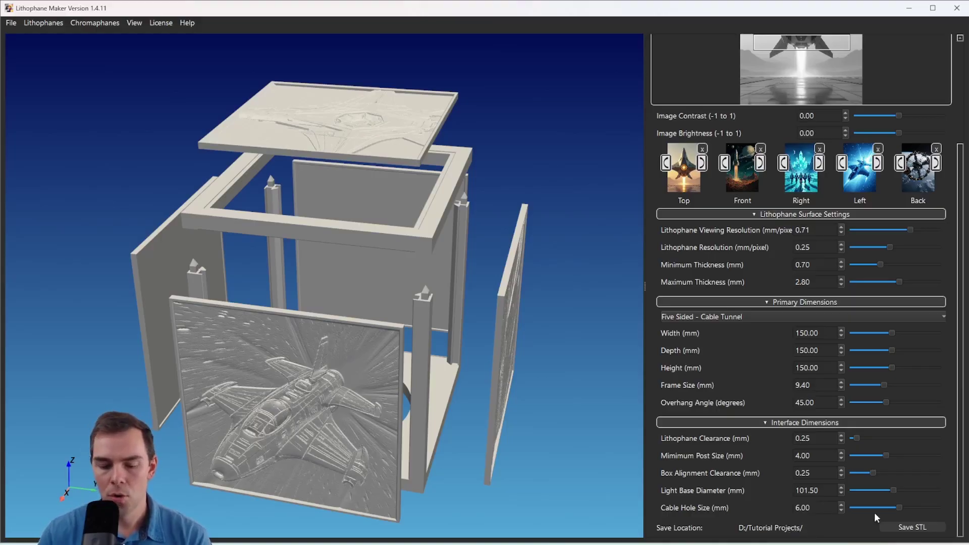
Name the output SciFi Tutorial in D:/Tutorial Projects/ and save the light box as STL files
text(SciFi Tutorial)
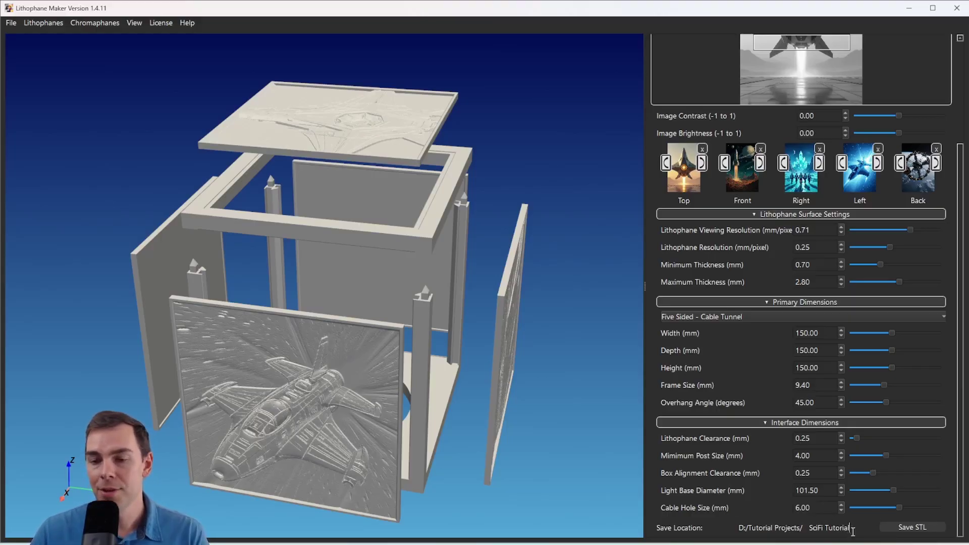
click(909, 529)
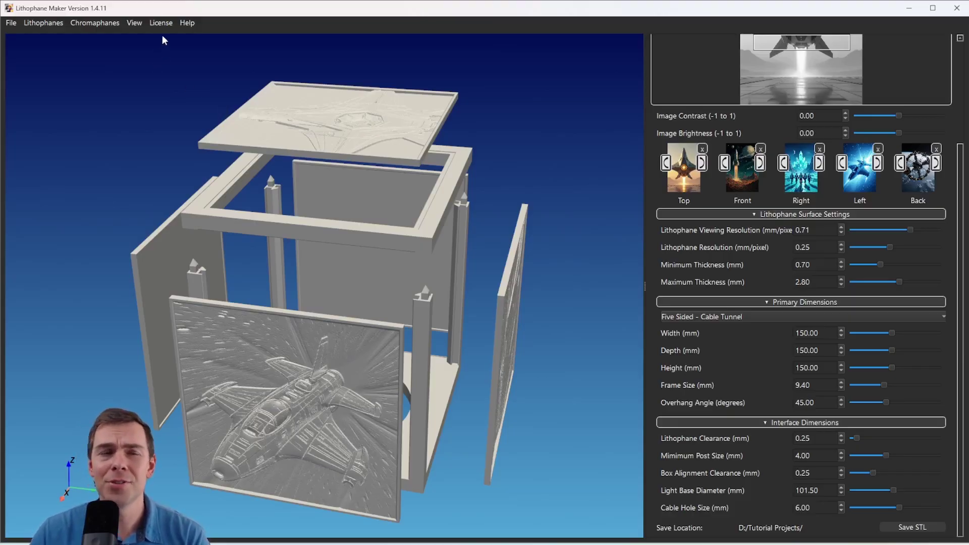
click(186, 25)
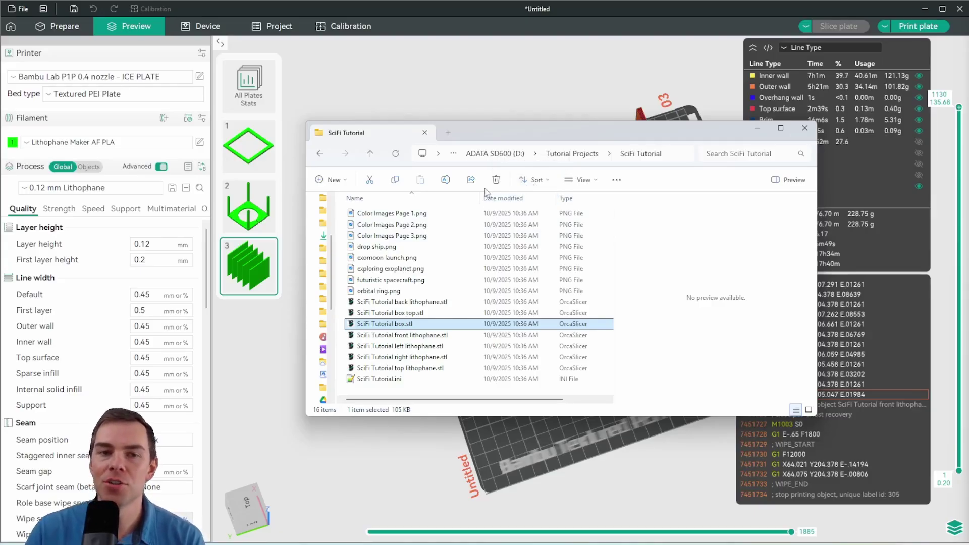
In the SciFi Tutorial folder in File Explorer, preview Color Images Page 1.png and the side images from drop ship.png to orbital ring.png
click(429, 214)
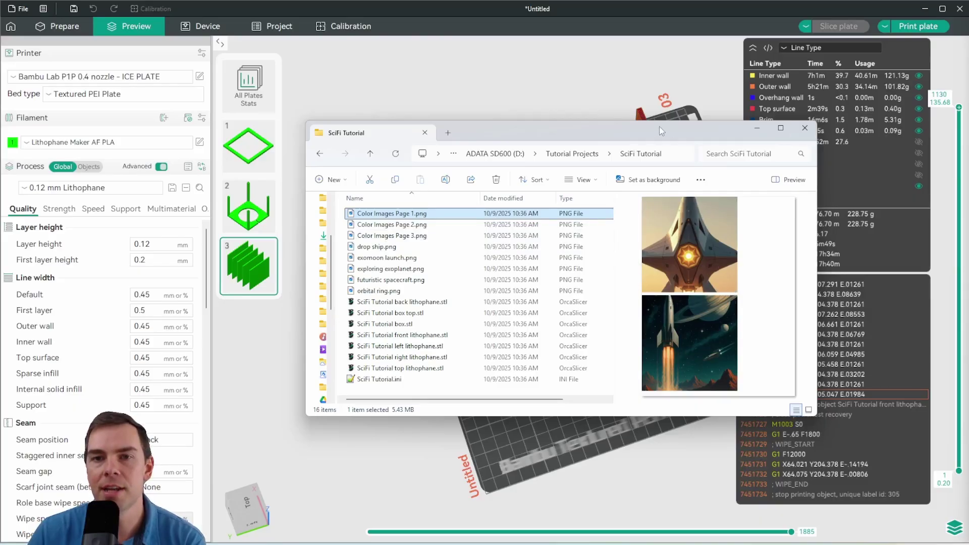
drag(660, 130, 640, 148)
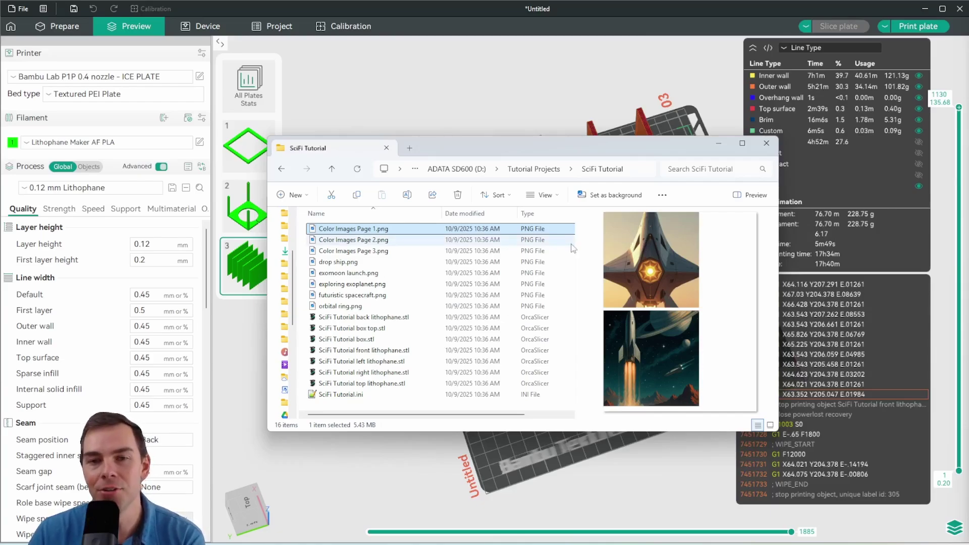
drag(575, 241, 577, 241)
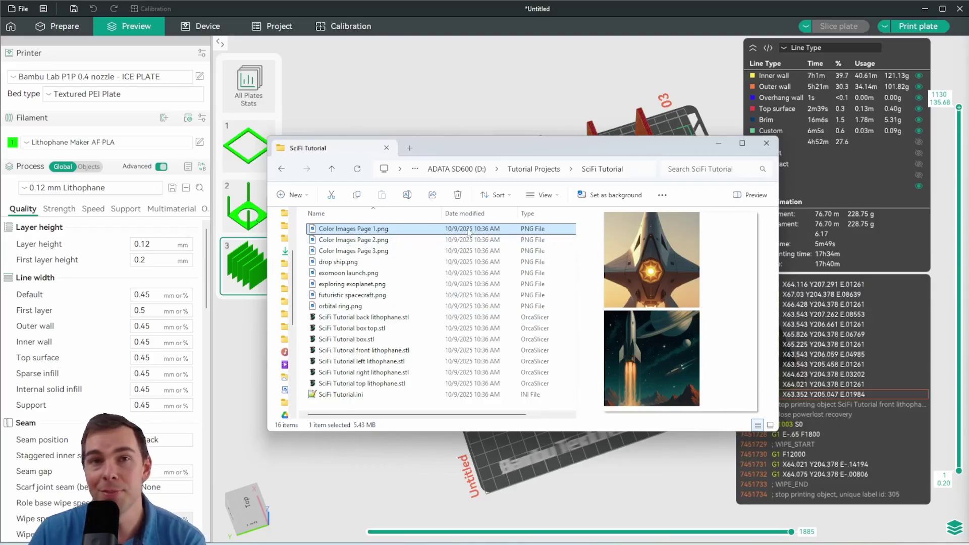
click(377, 264)
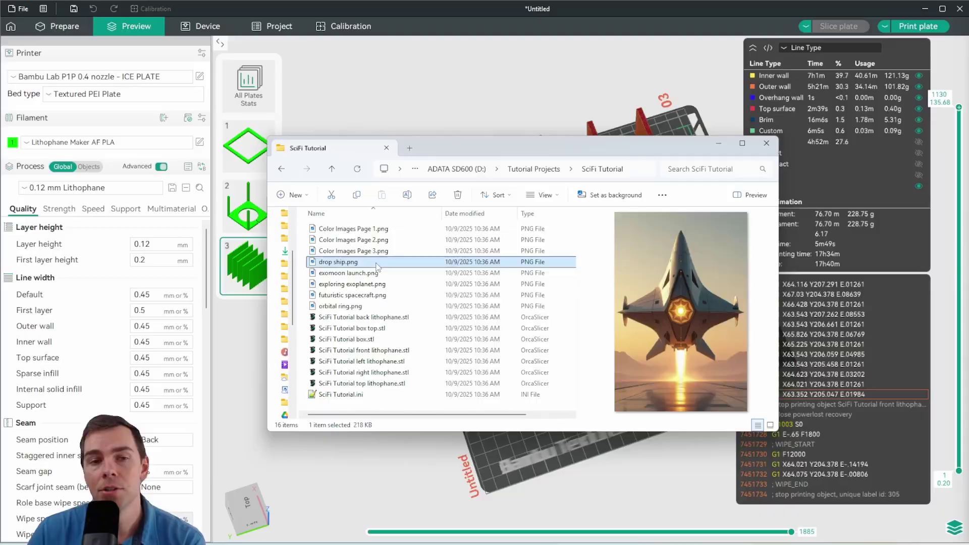
click(376, 273)
click(376, 285)
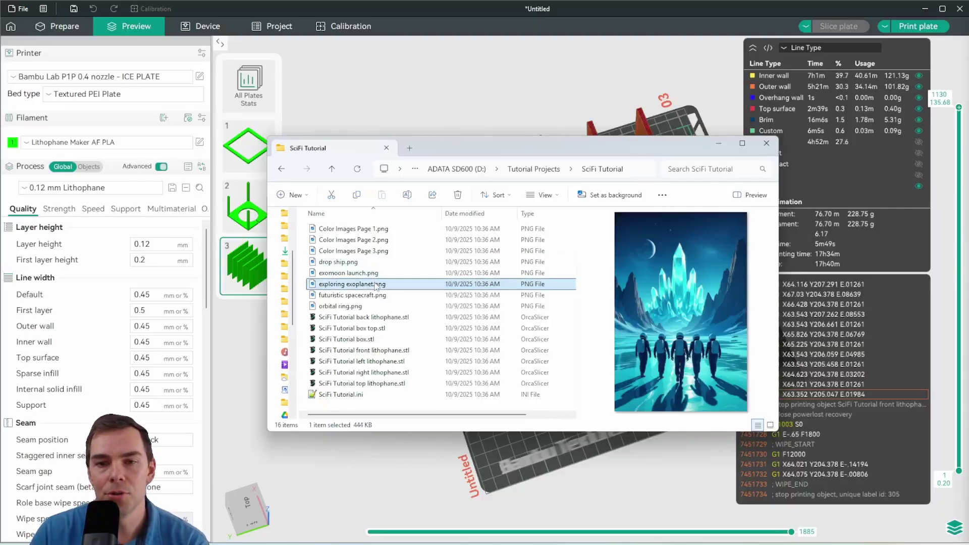
click(377, 298)
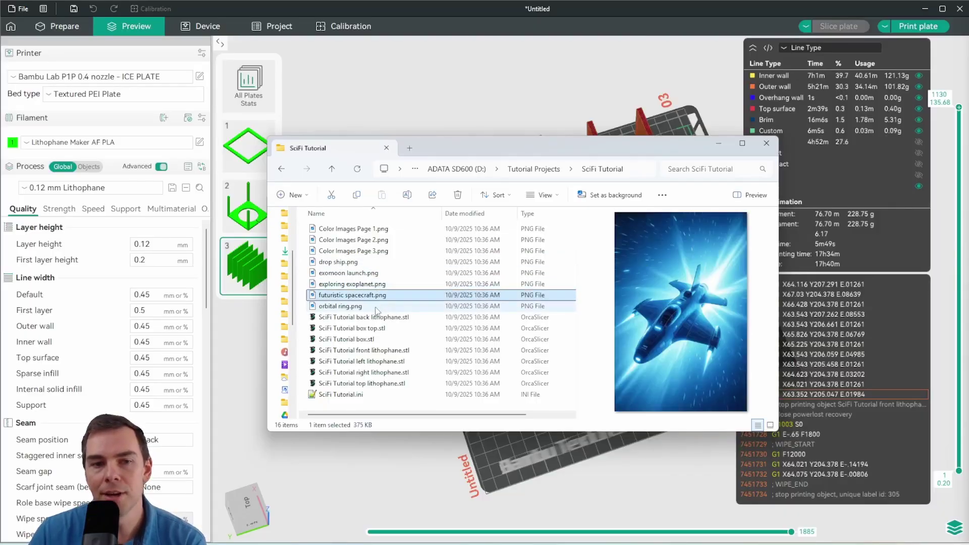
key(Down)
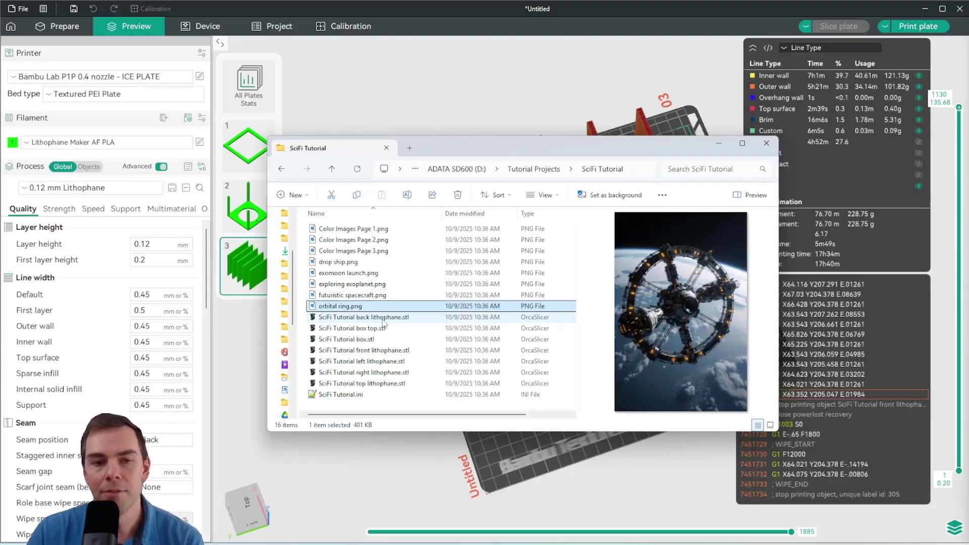
Review the STL files and SciFi Tutorial.ini in the SciFi Tutorial folder, select all the STL files, and return to OrcaSlicer
click(383, 319)
shift+click(392, 384)
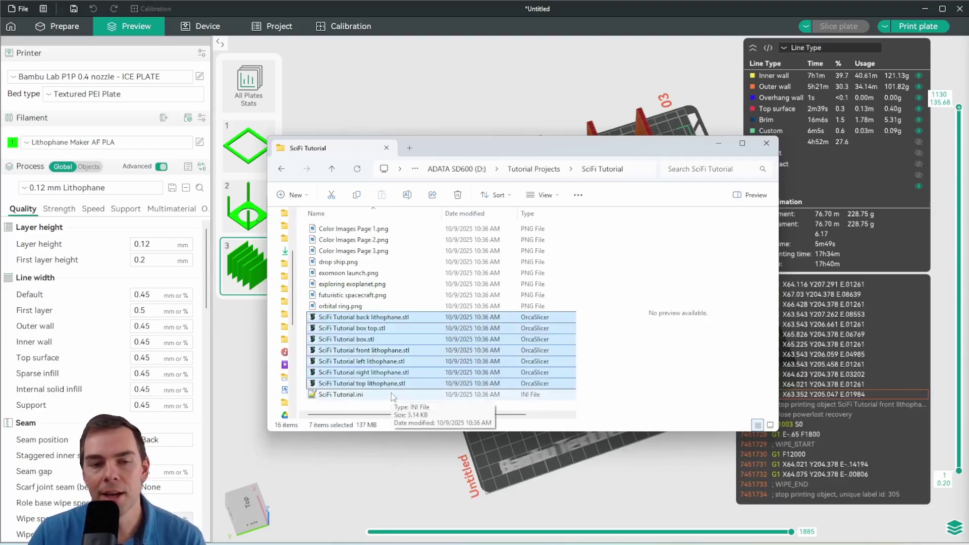
click(391, 396)
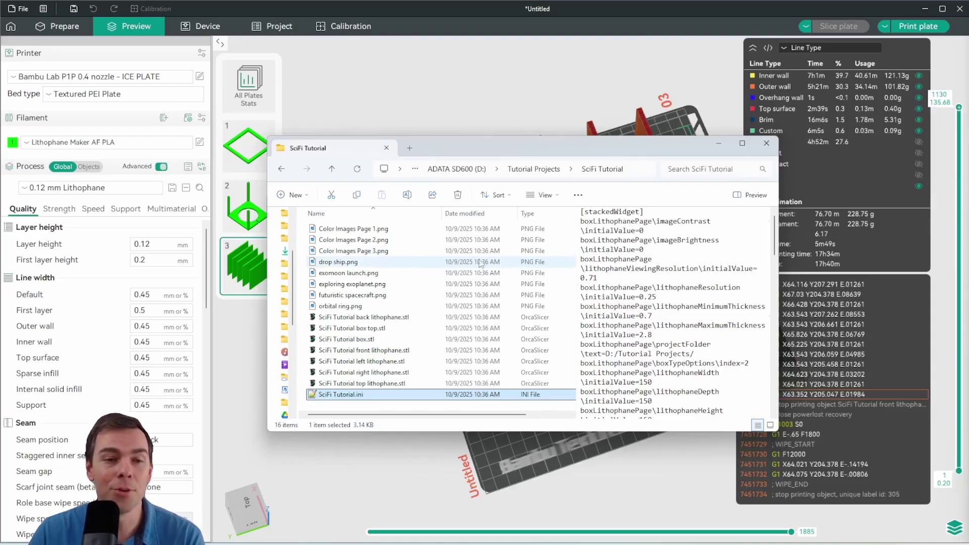
click(374, 317)
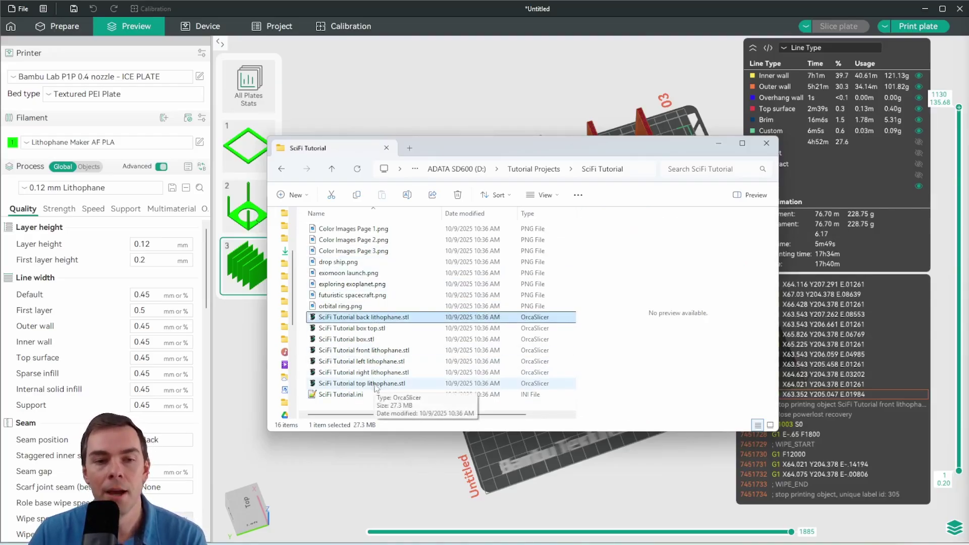
shift+click(374, 385)
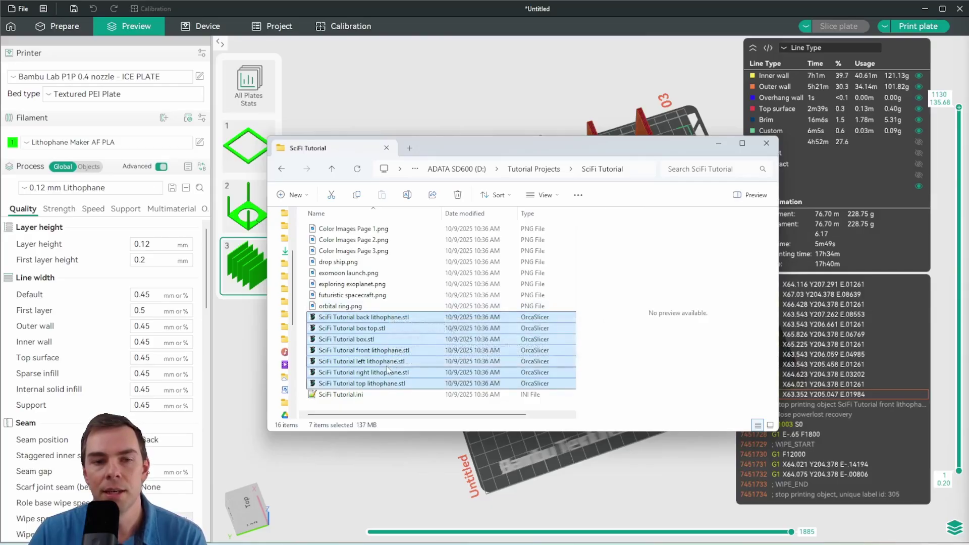
click(718, 143)
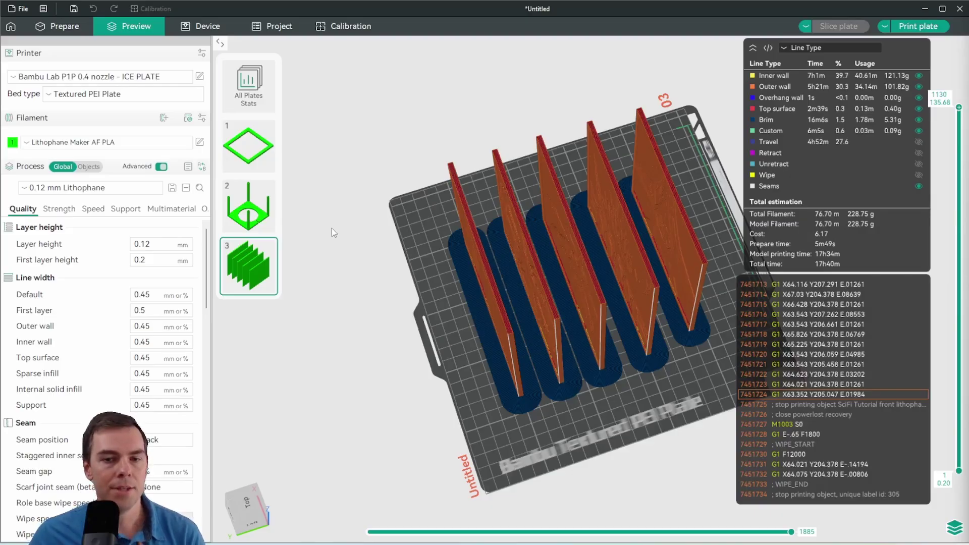
Check the layer height of the 0.12 mm Lithophane process and examine the sliced lithophane panels on plate 3
double_click(142, 244)
key(ctrl+a)
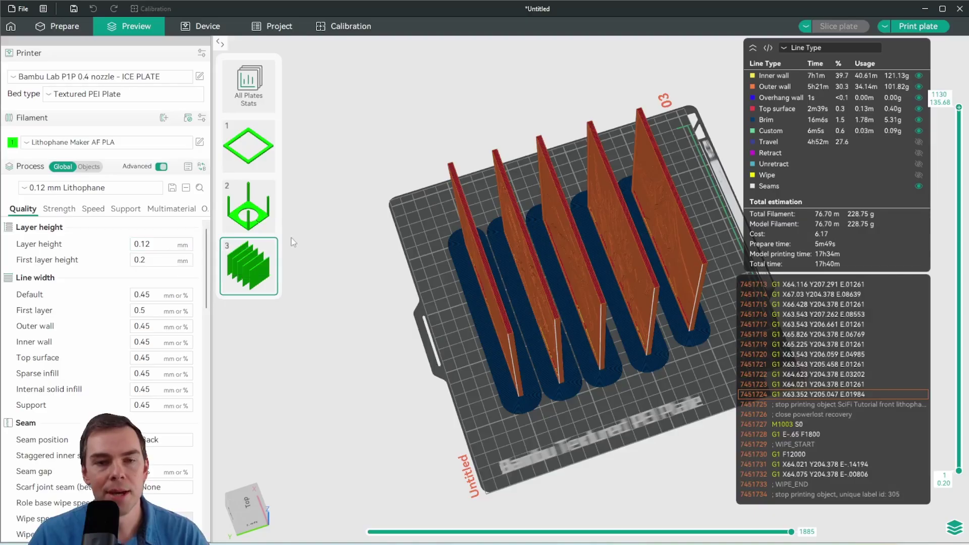
drag(406, 328, 539, 369)
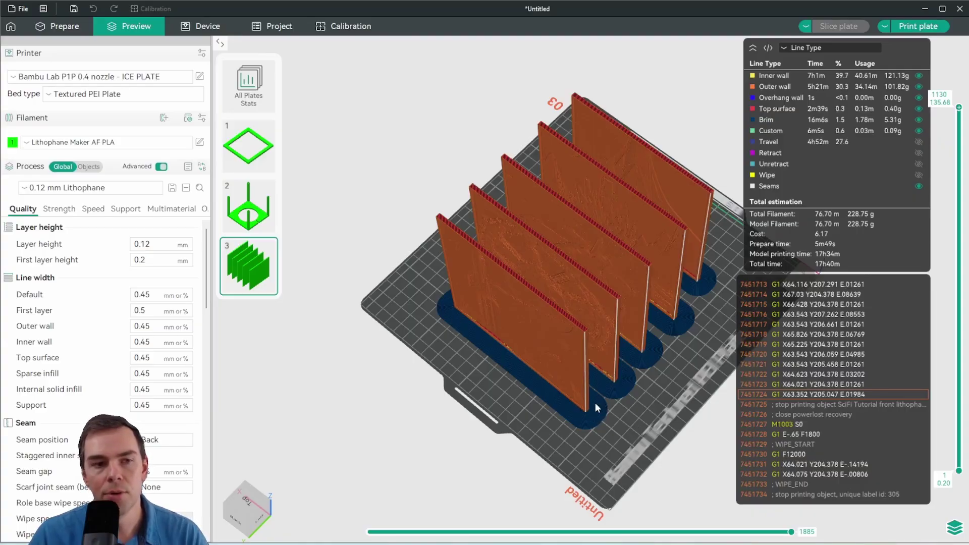
drag(397, 320, 528, 250)
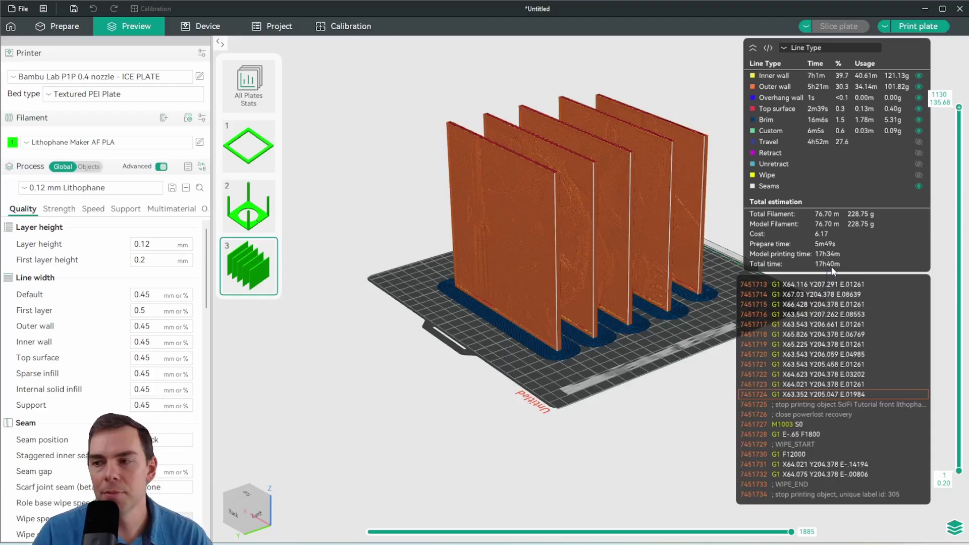
Open plate 2 with the light box, apply the 0.20mm PLA P1P process preset, slice the plate and inspect the result
click(261, 191)
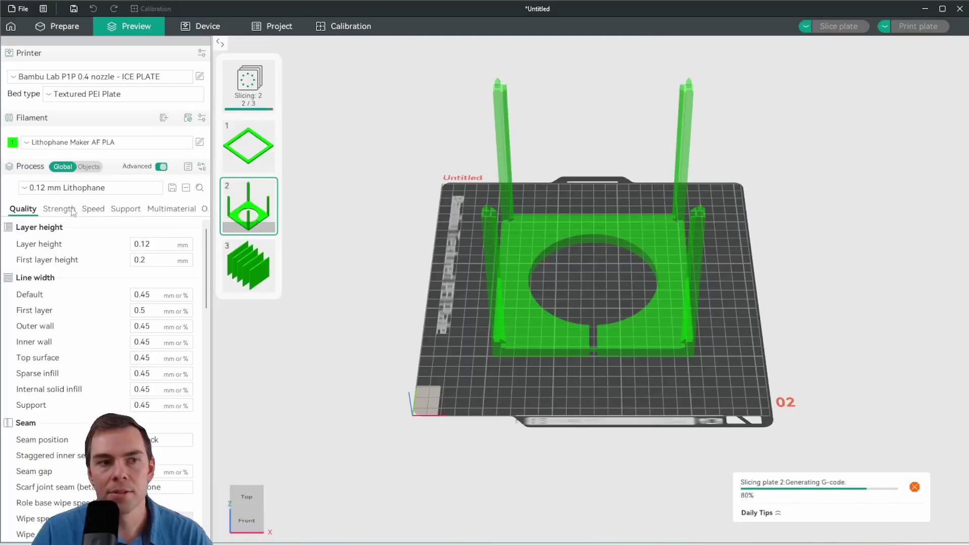
click(93, 169)
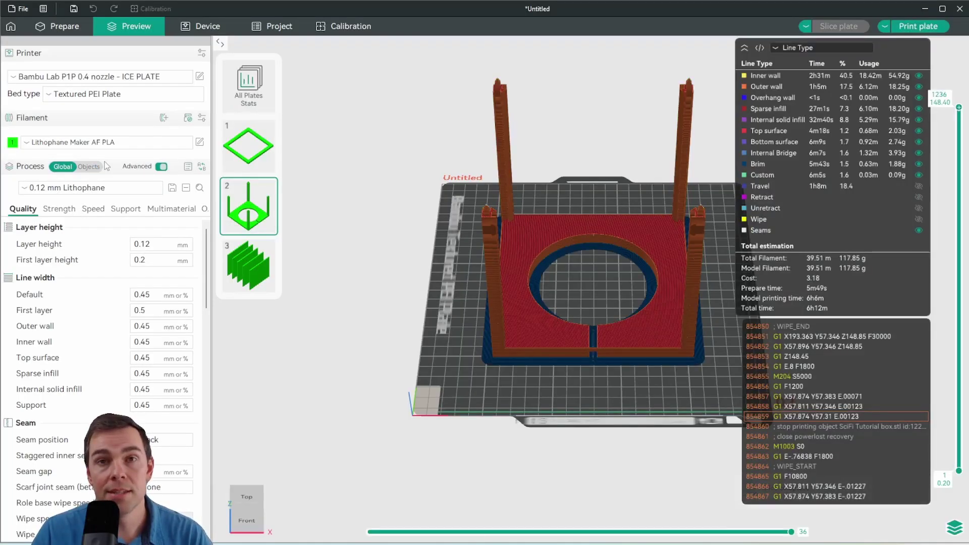
click(100, 187)
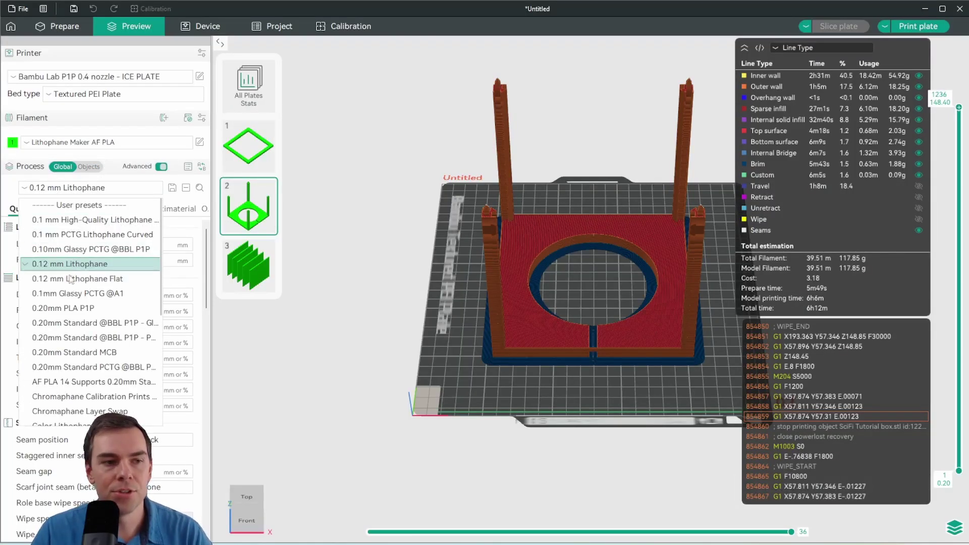
click(80, 307)
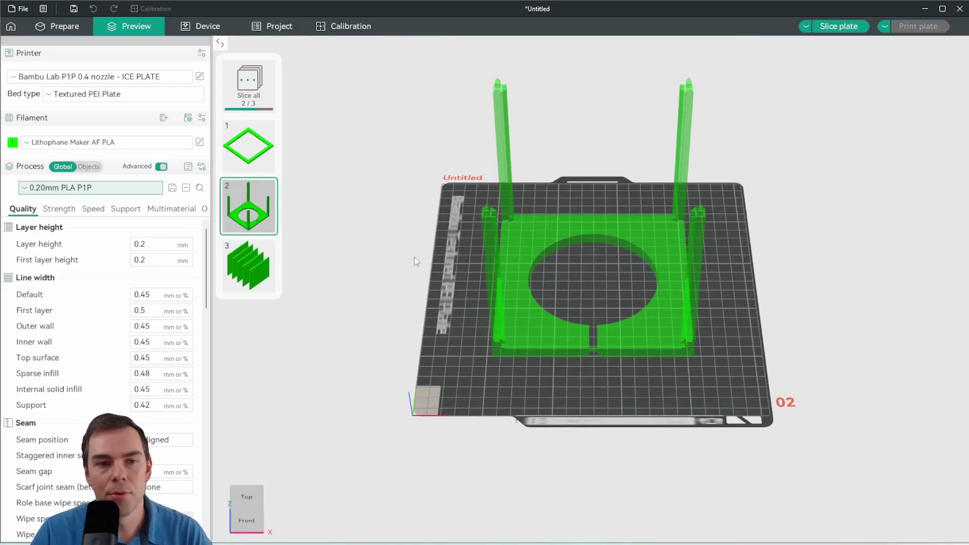
click(839, 27)
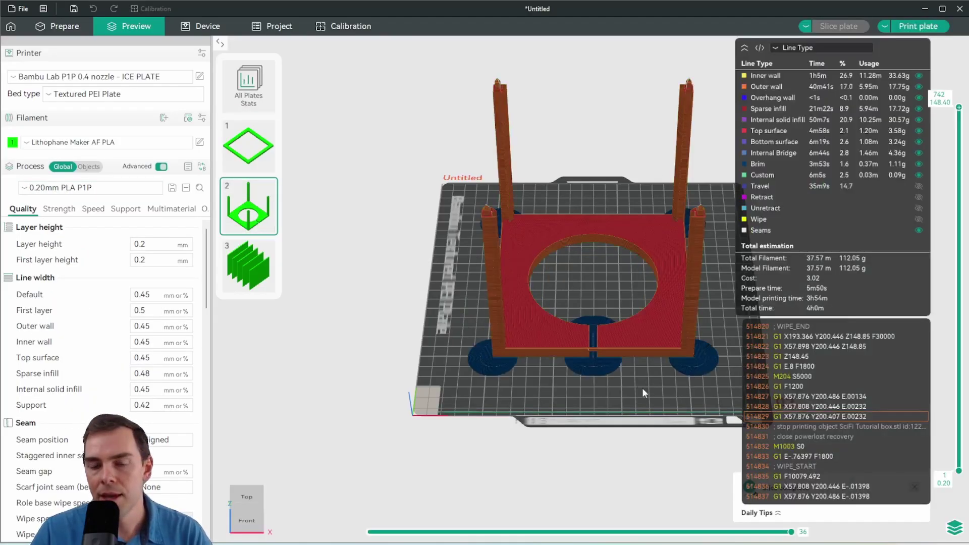
drag(642, 387, 624, 398)
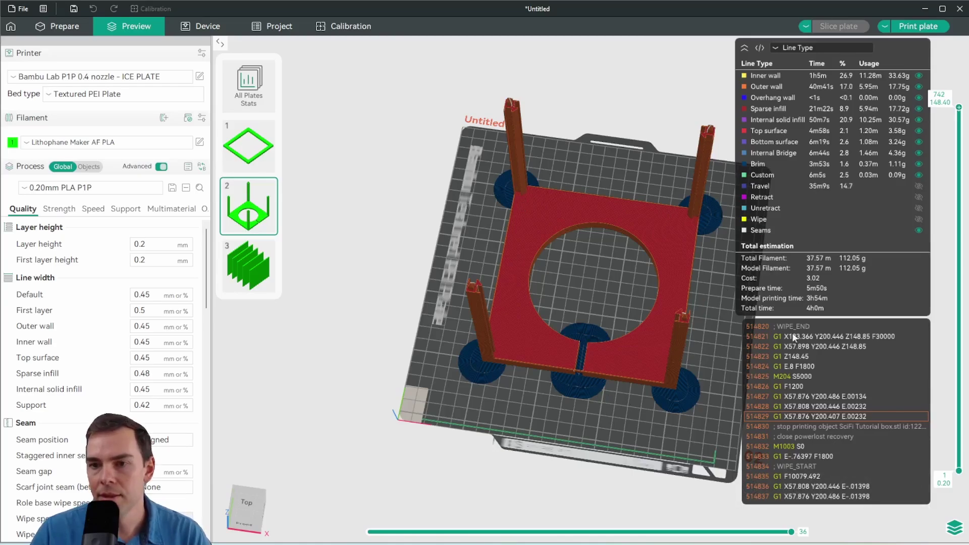
Open plate 1 and examine the sliced box top frame up close
click(251, 151)
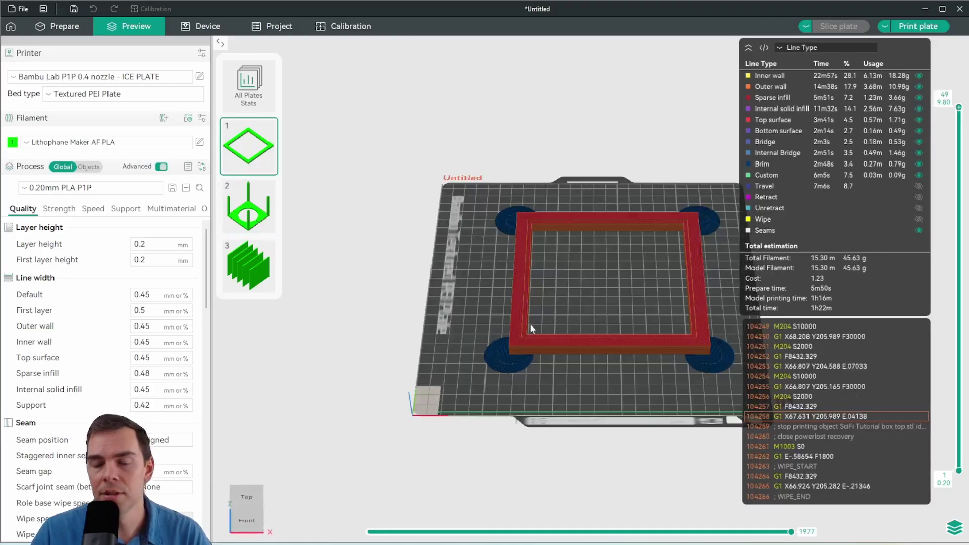
drag(597, 347, 601, 380)
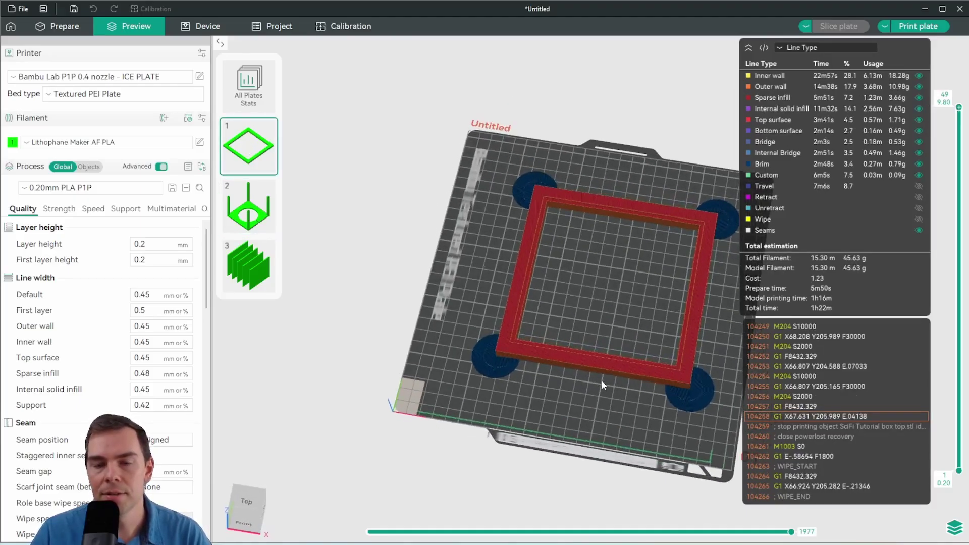
scroll(591, 323, up, 5)
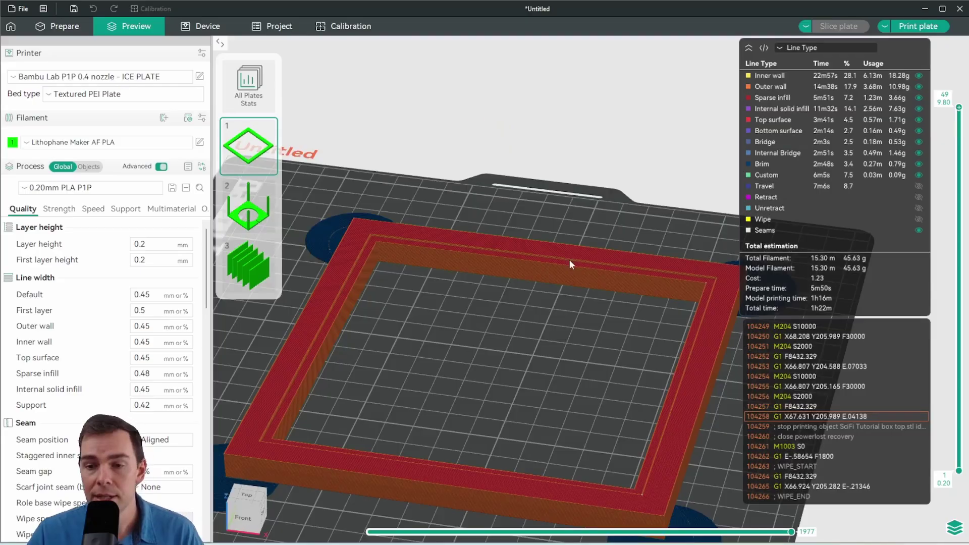